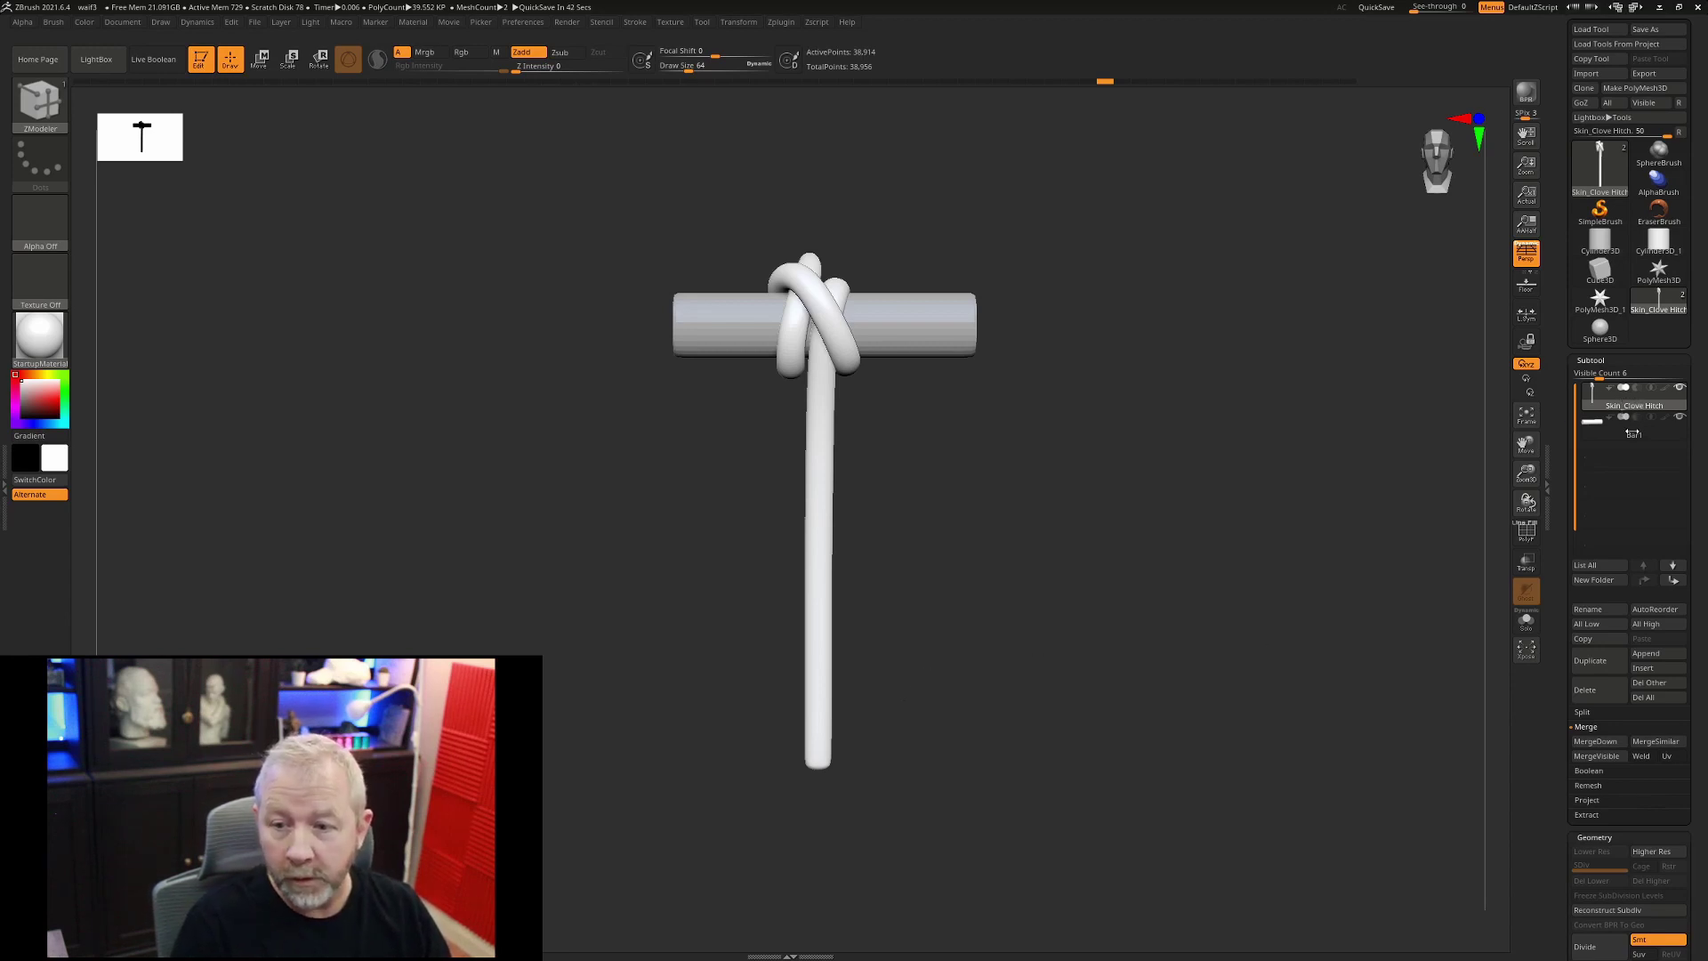
- Turn on the floor grid beneath the bar and clove hitch rope
click(1630, 427)
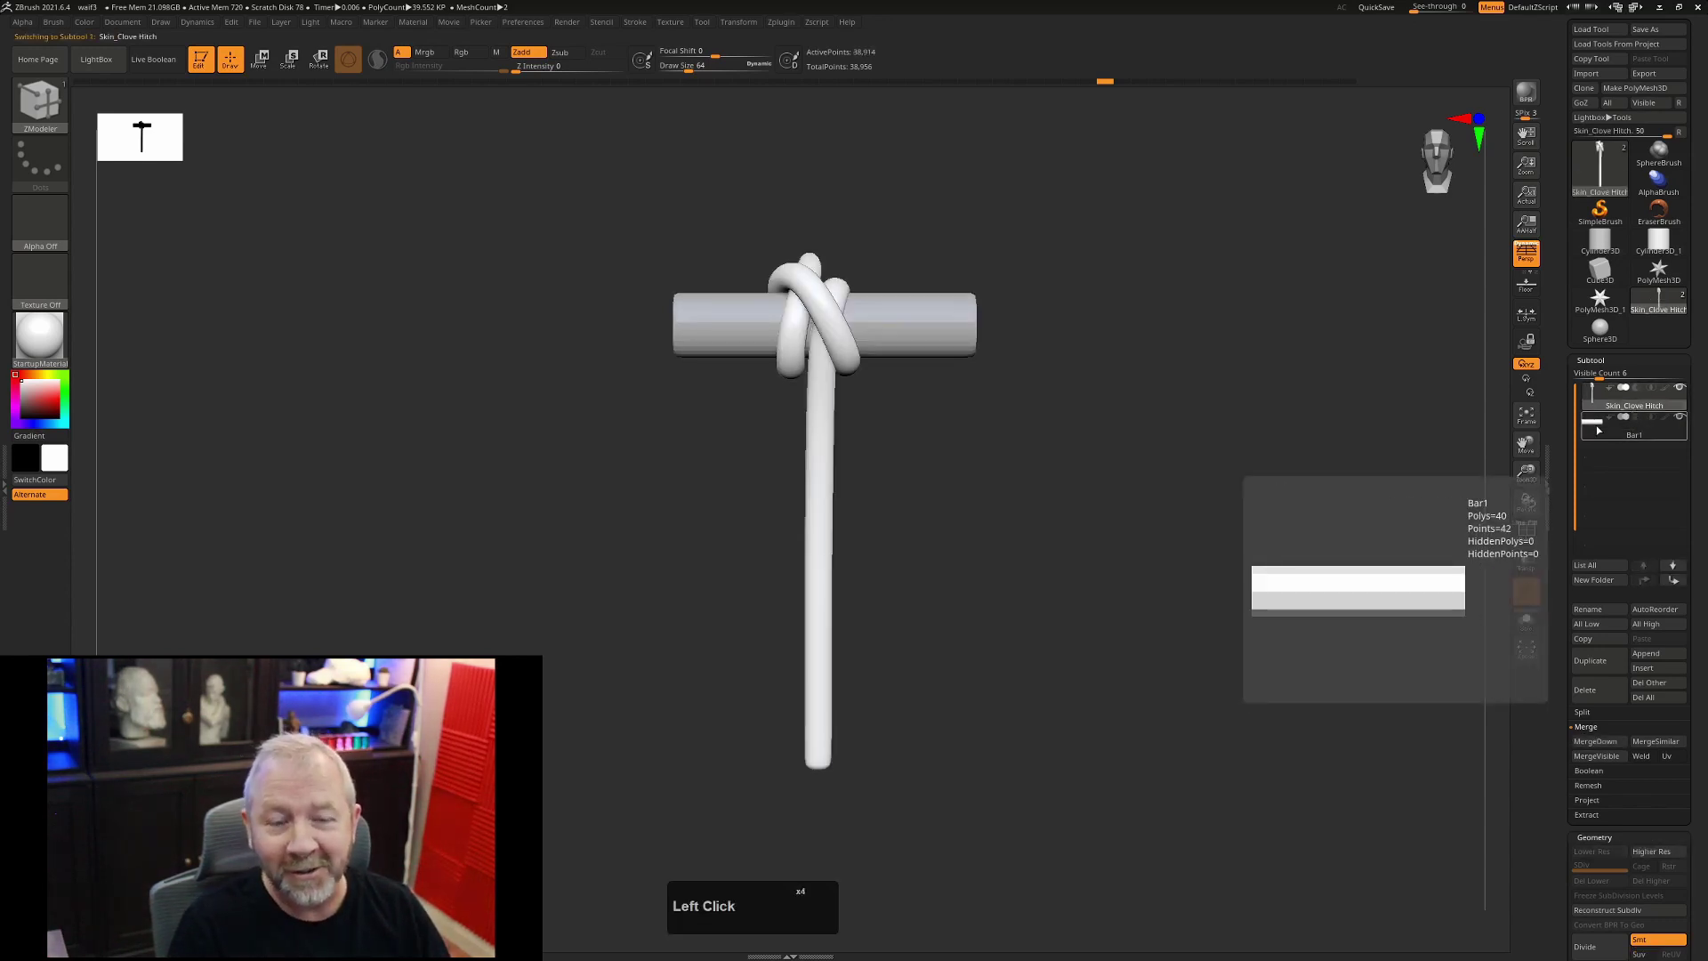
alt+drag(1064, 599, 1056, 552)
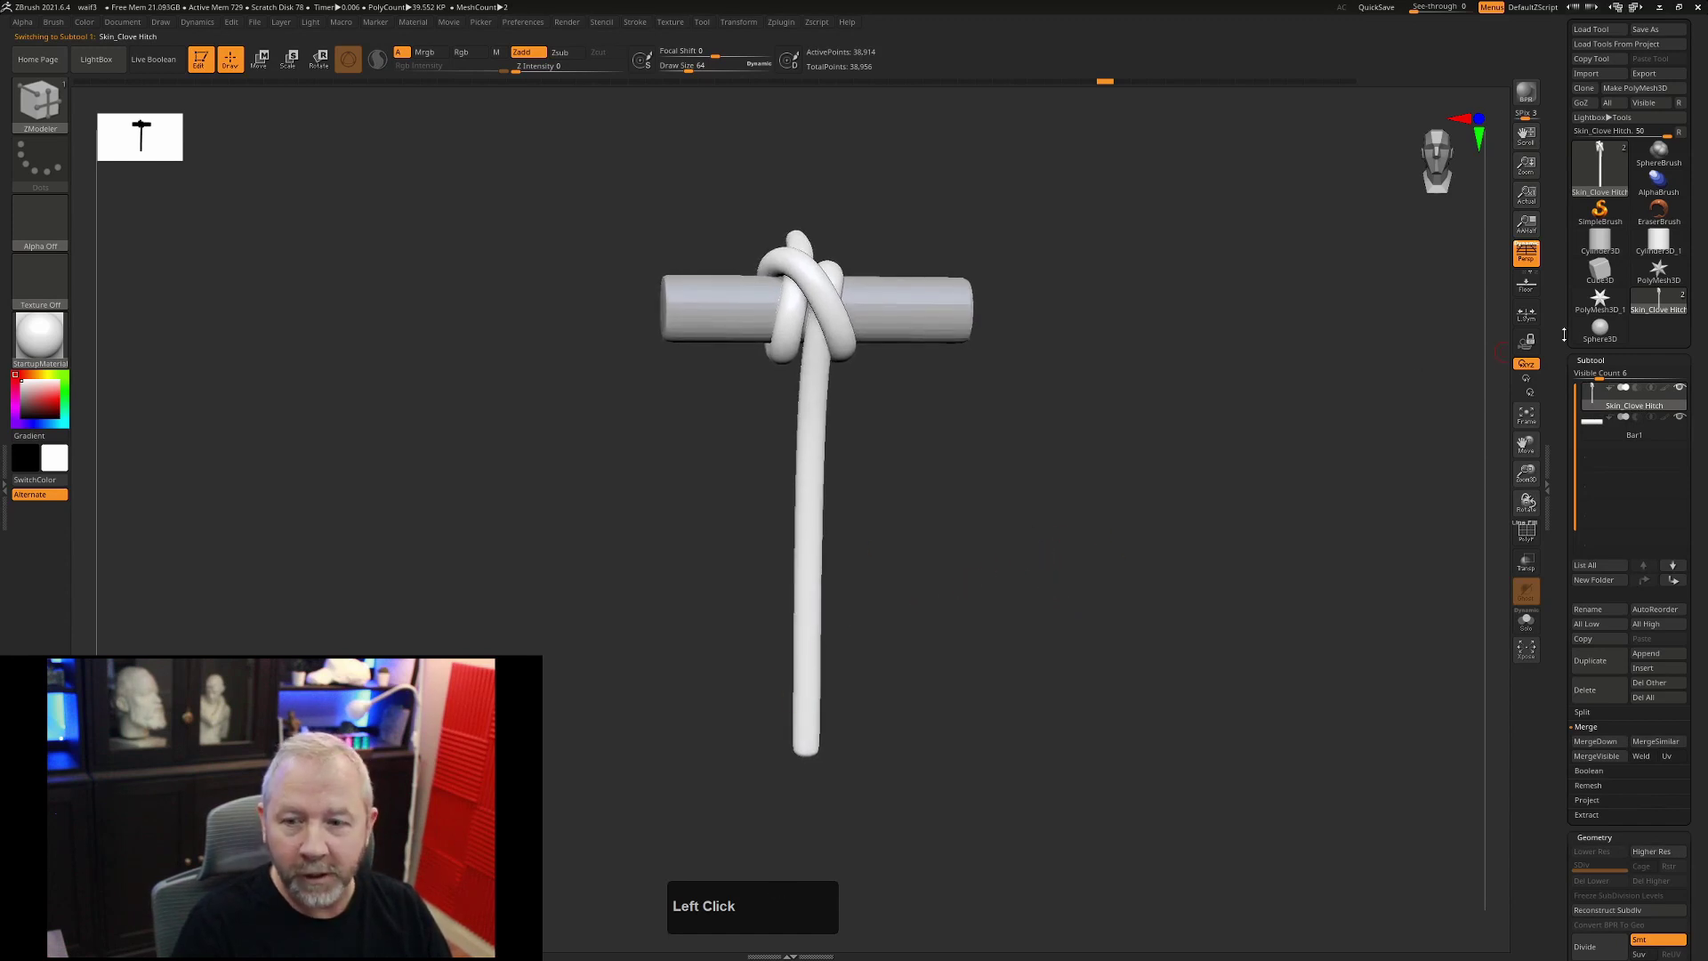
click(1527, 285)
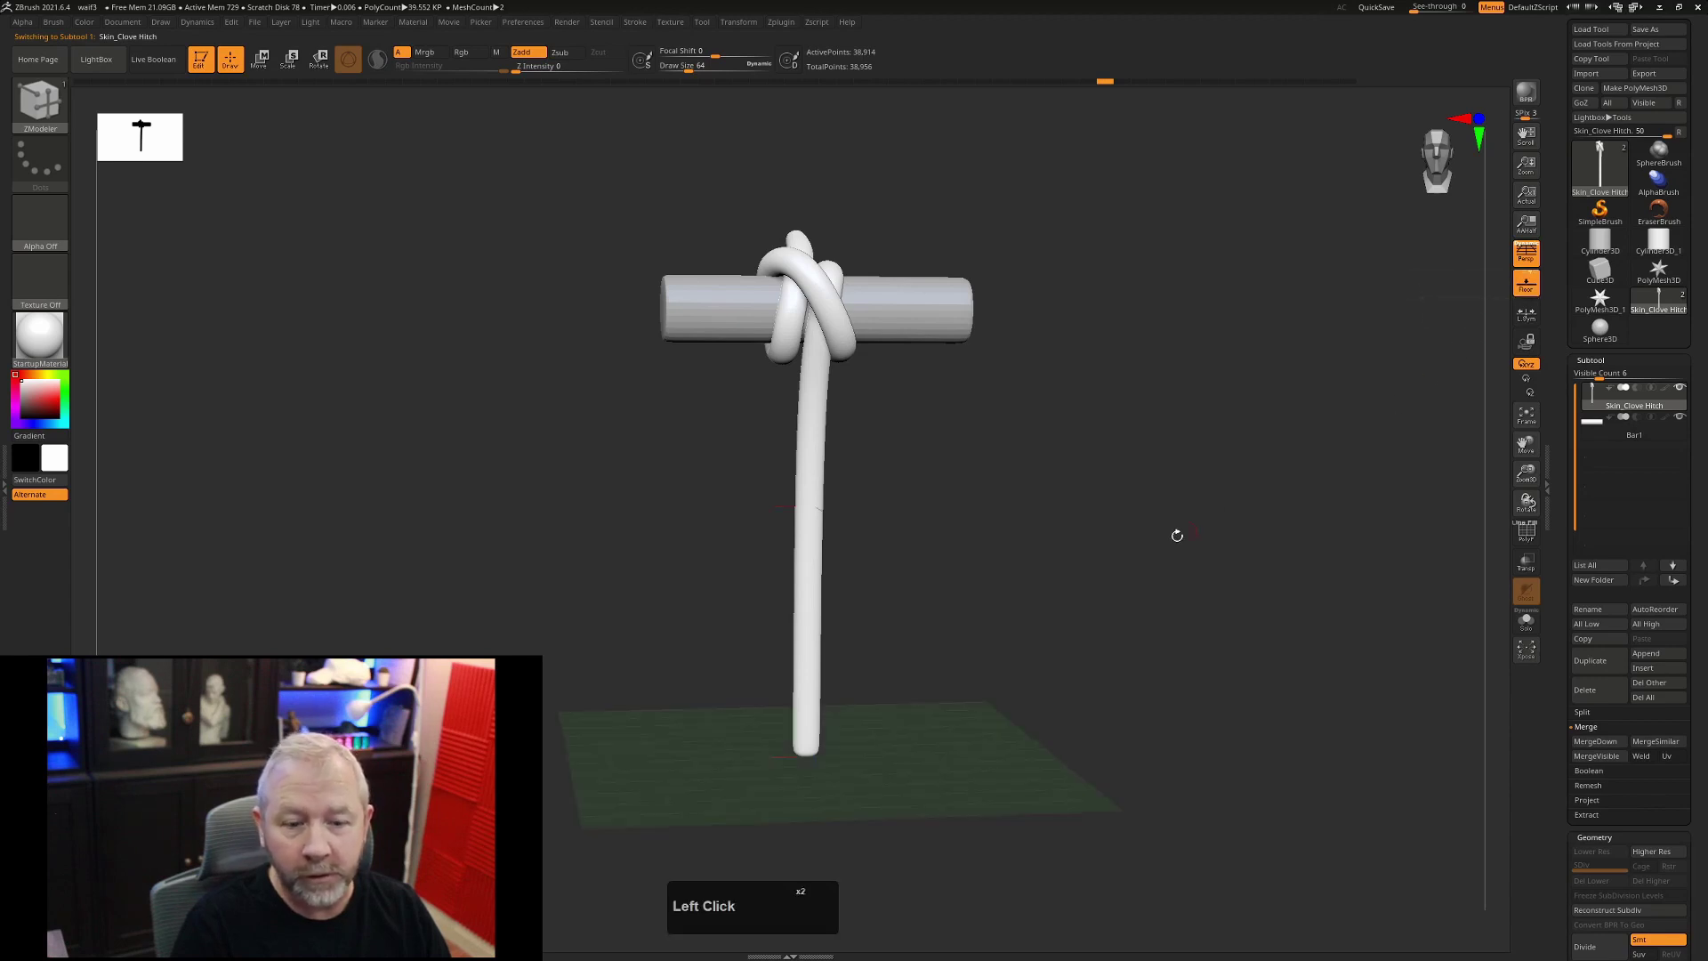
drag(1116, 617, 1121, 651)
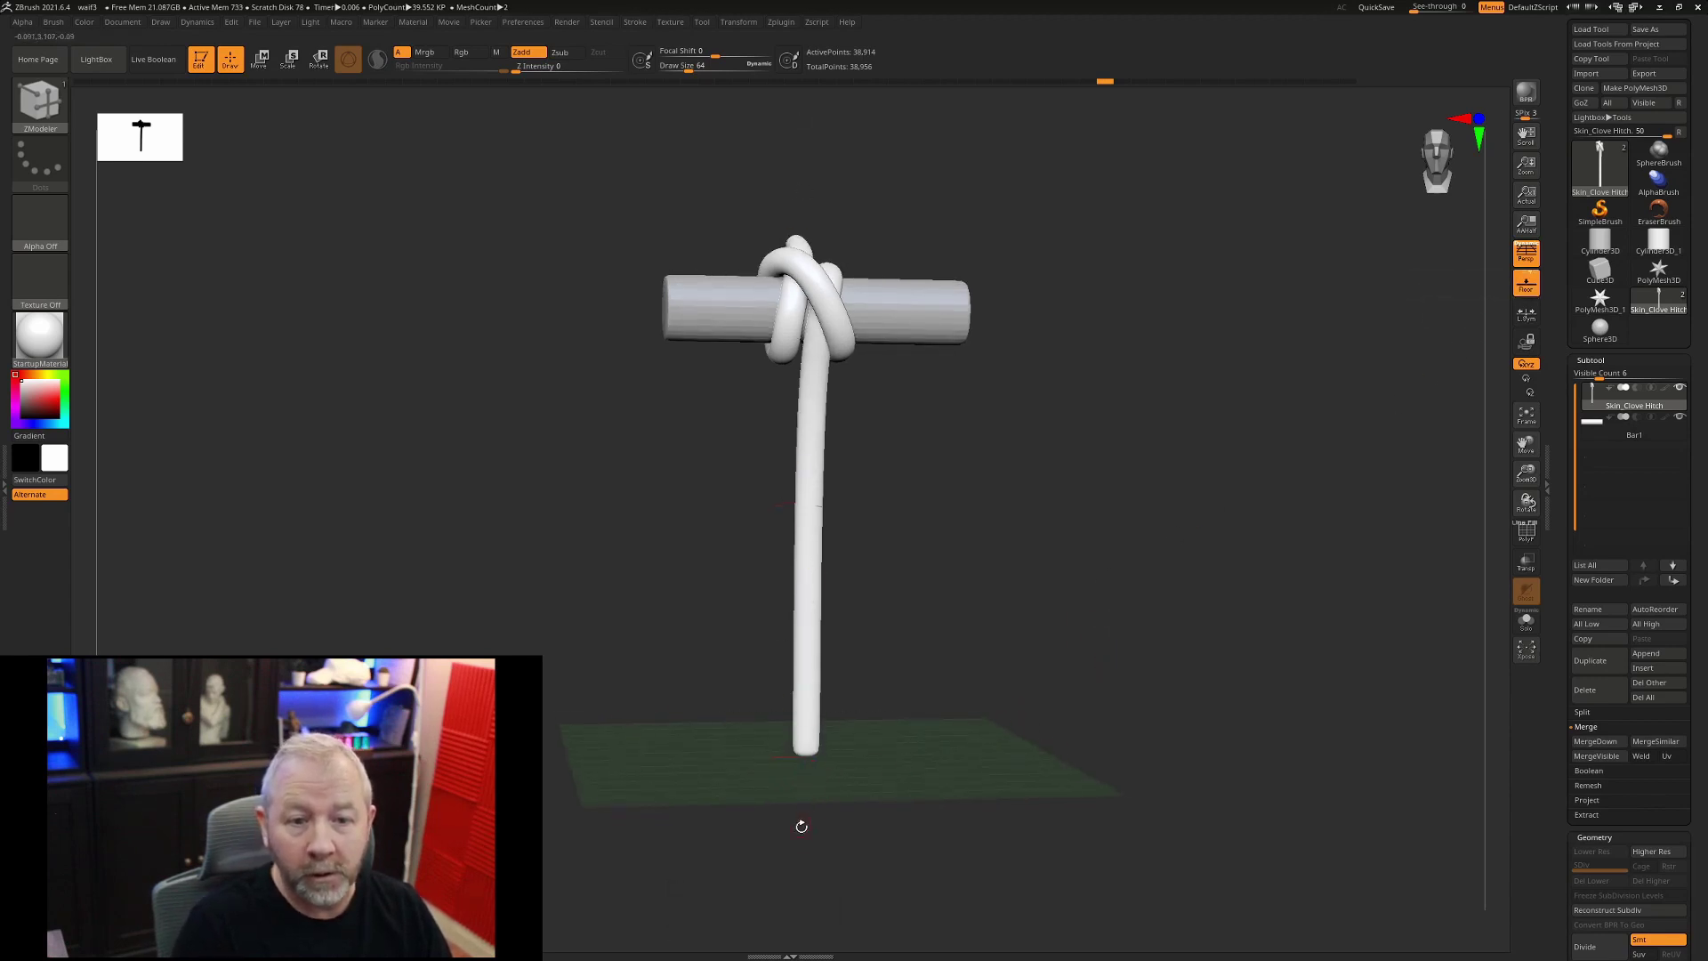
- Select Bar1, enable Transpose All Selected Subtools and move the bar and rope up and down along the vertical axis
click(1635, 433)
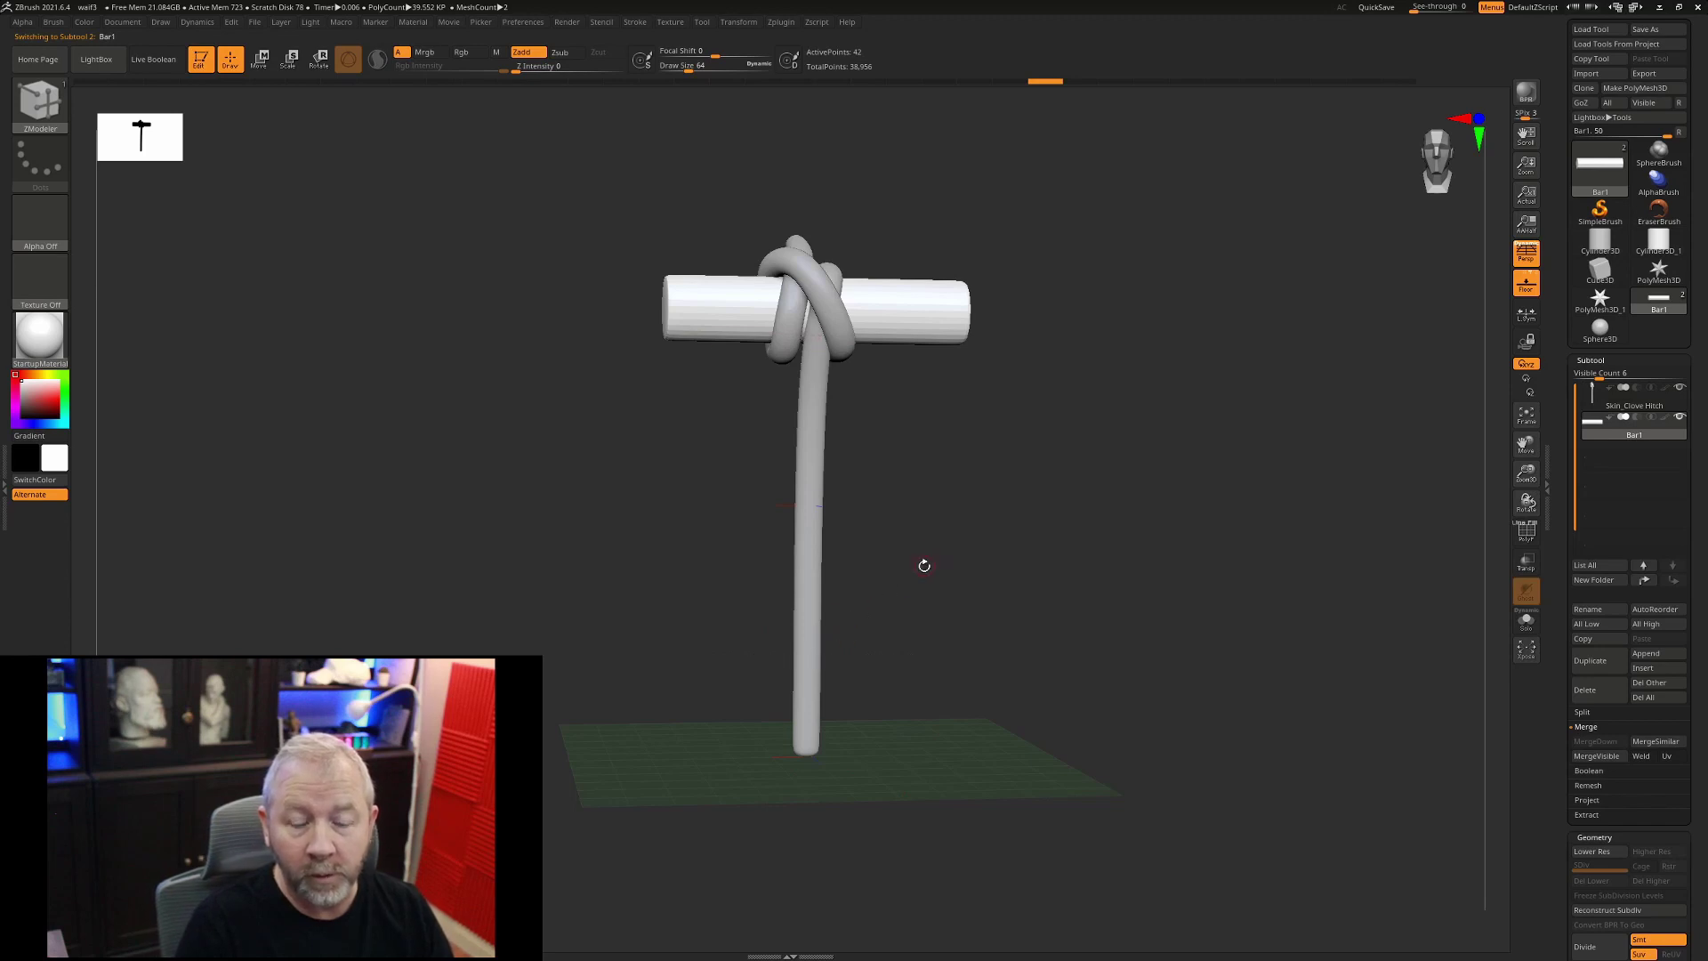
key(w)
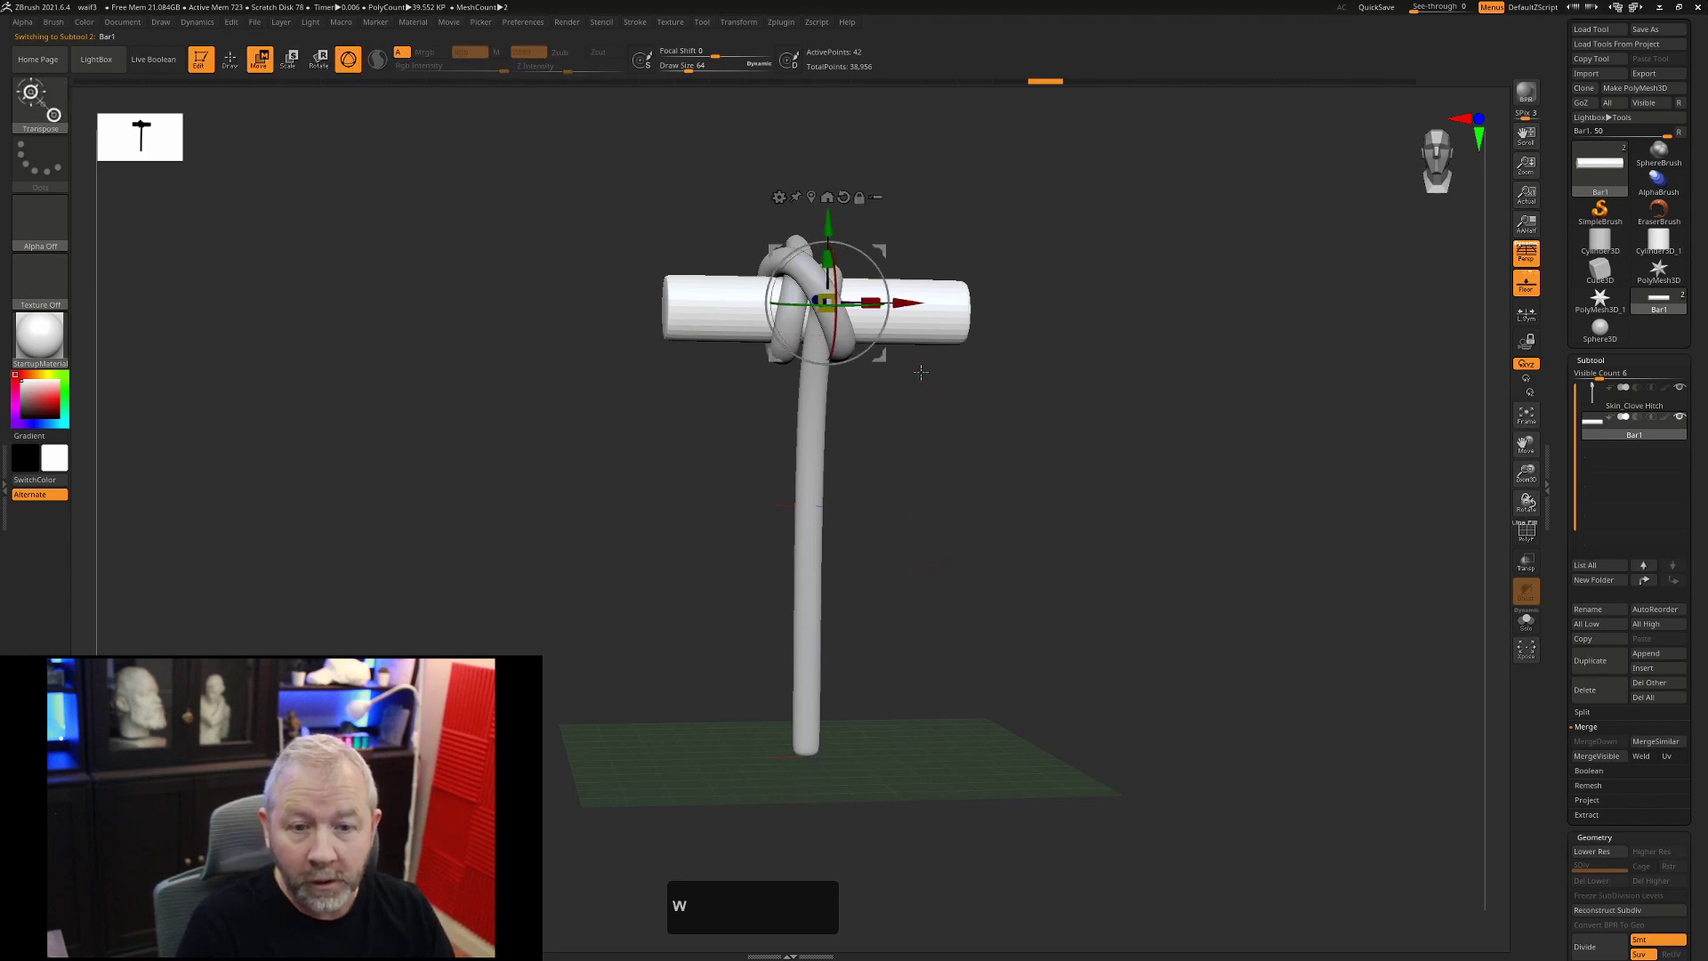
click(877, 196)
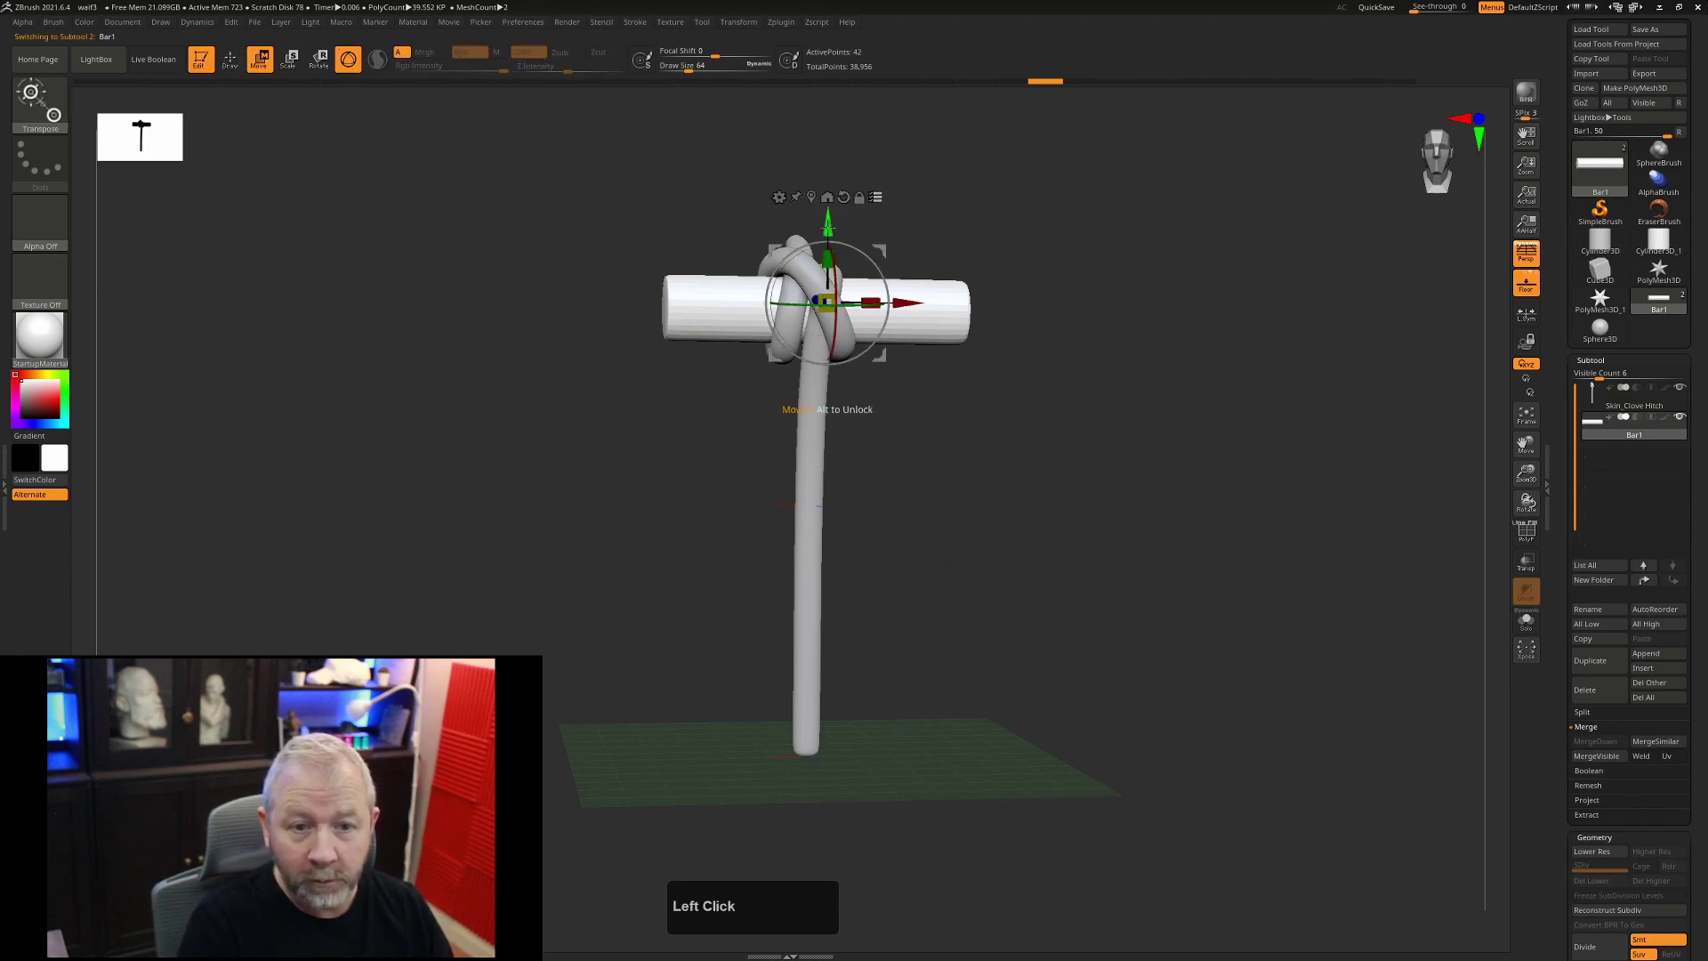
drag(829, 223, 833, 127)
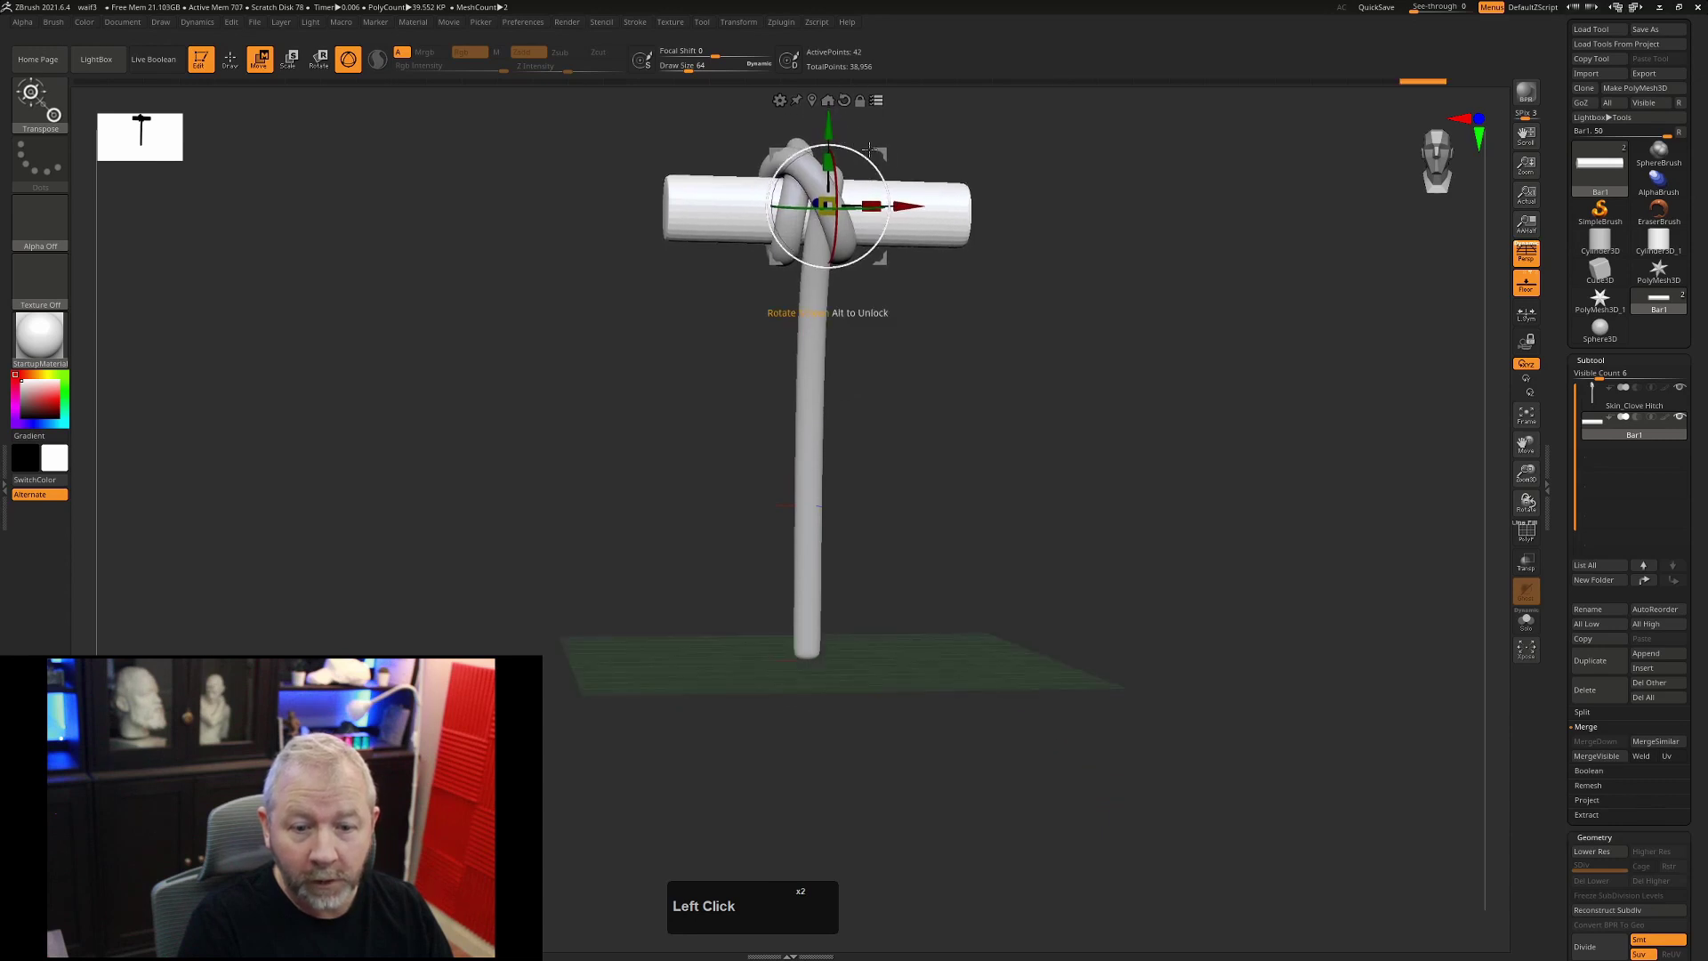
alt+right_drag(1114, 429, 1121, 512)
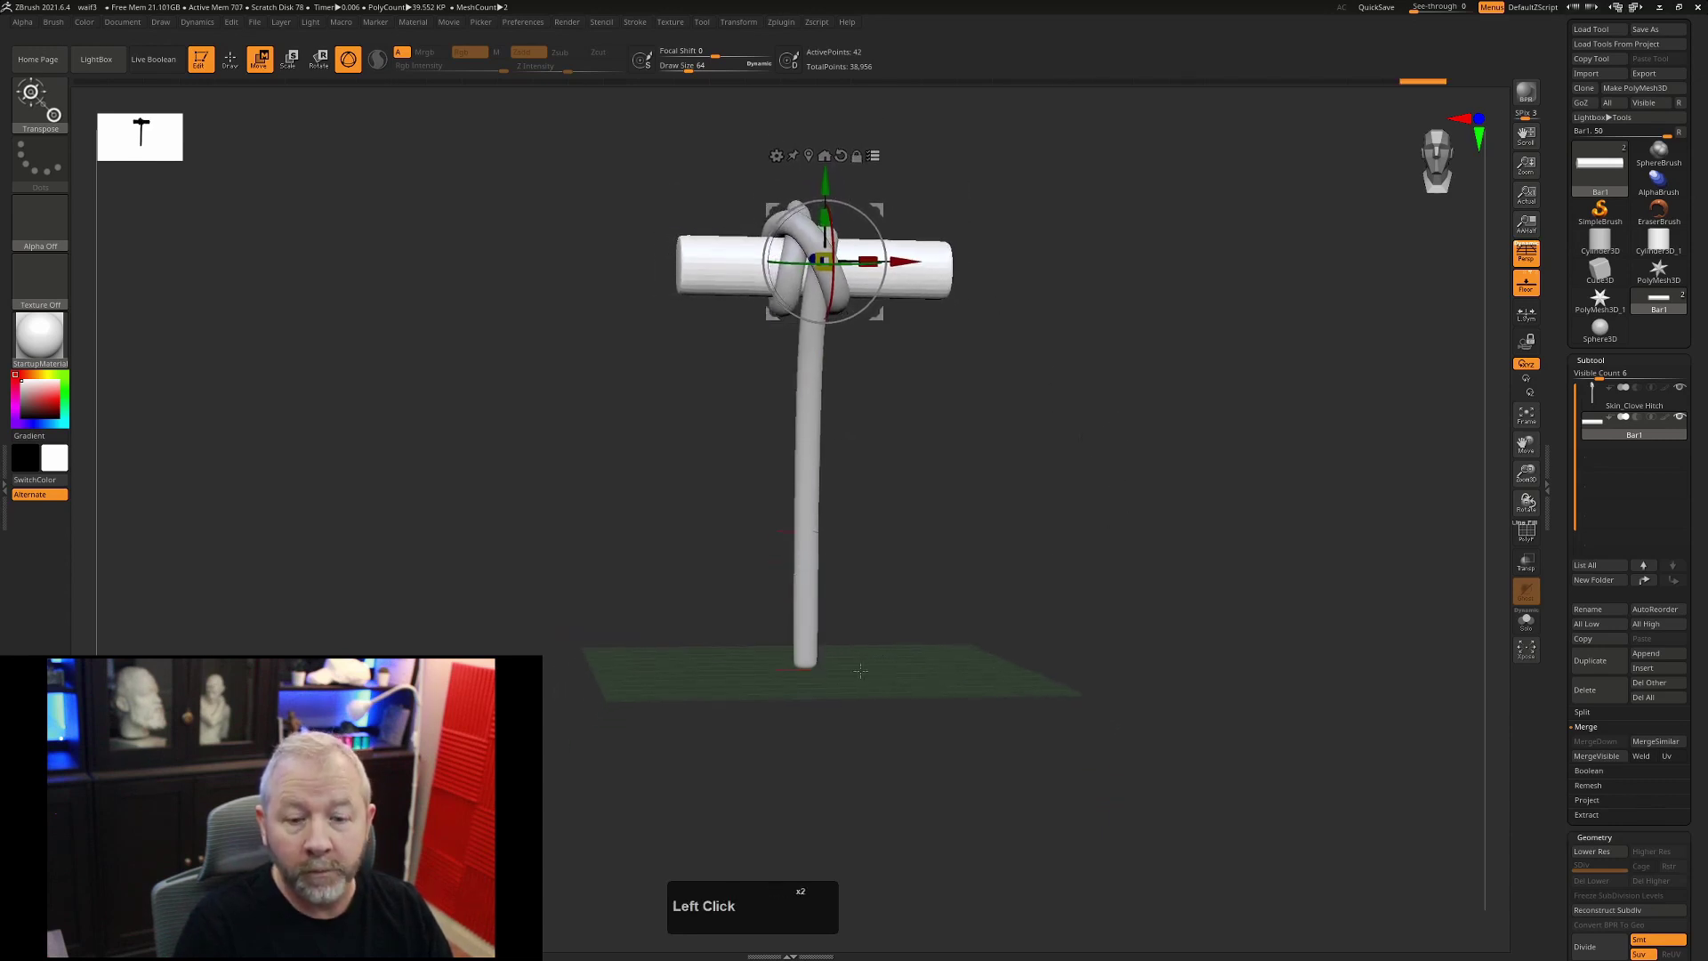
drag(825, 183, 823, 344)
alt+drag(1096, 670, 1065, 556)
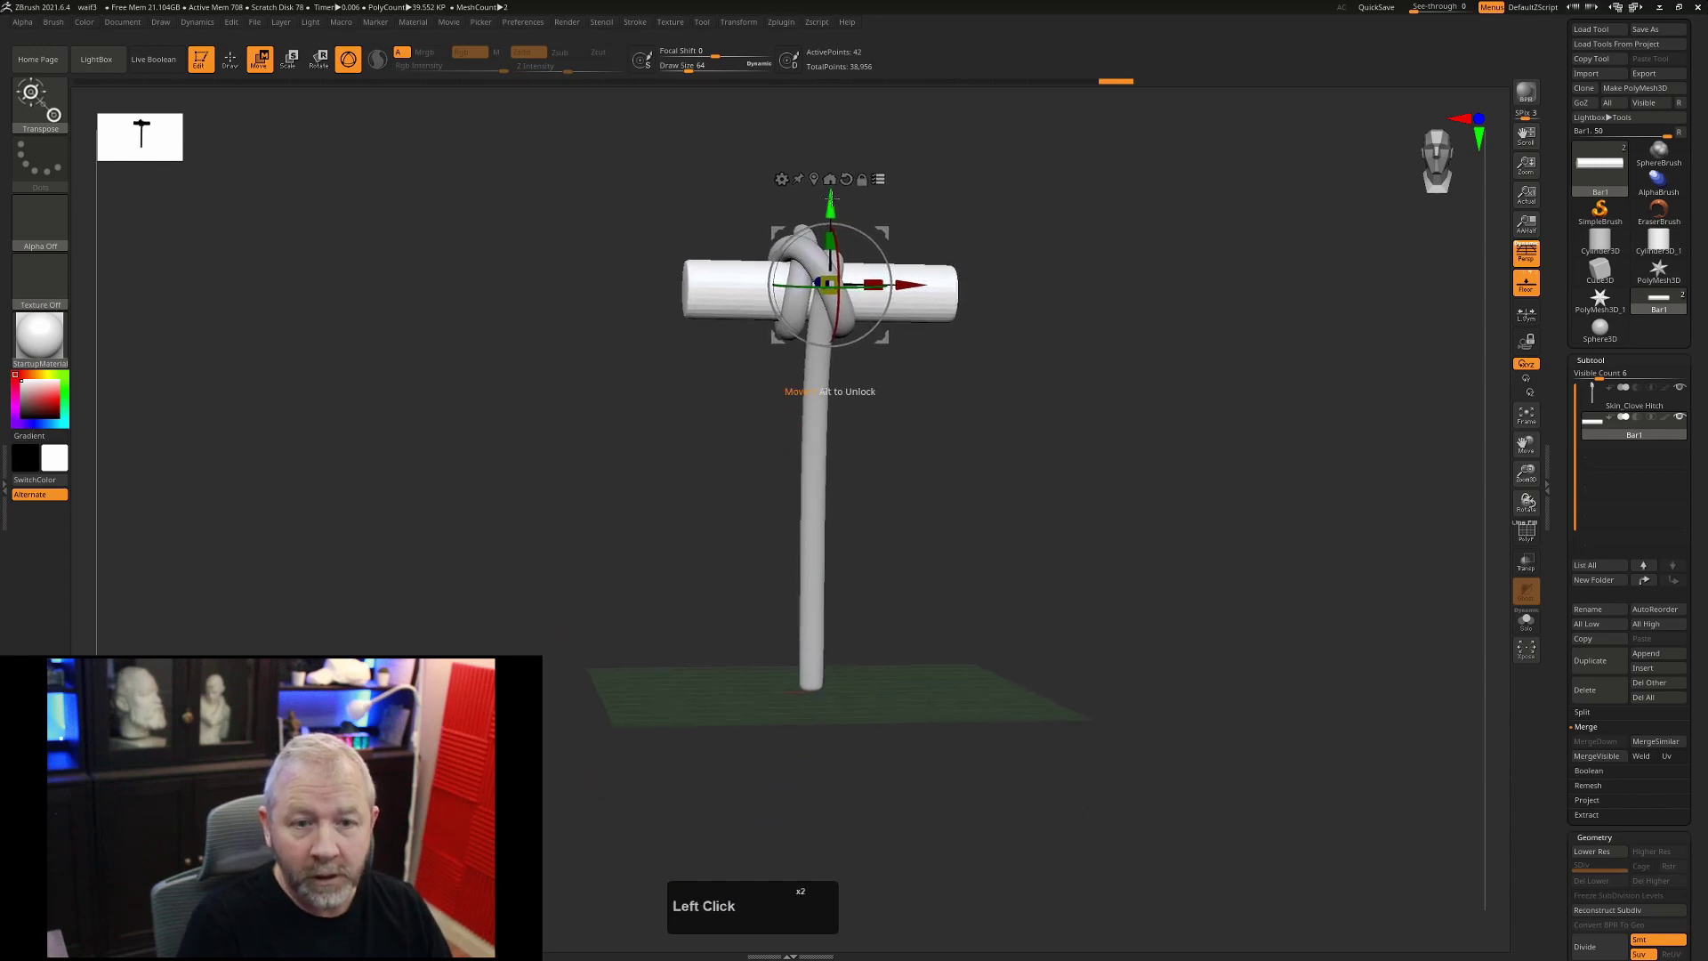
drag(834, 212, 802, 422)
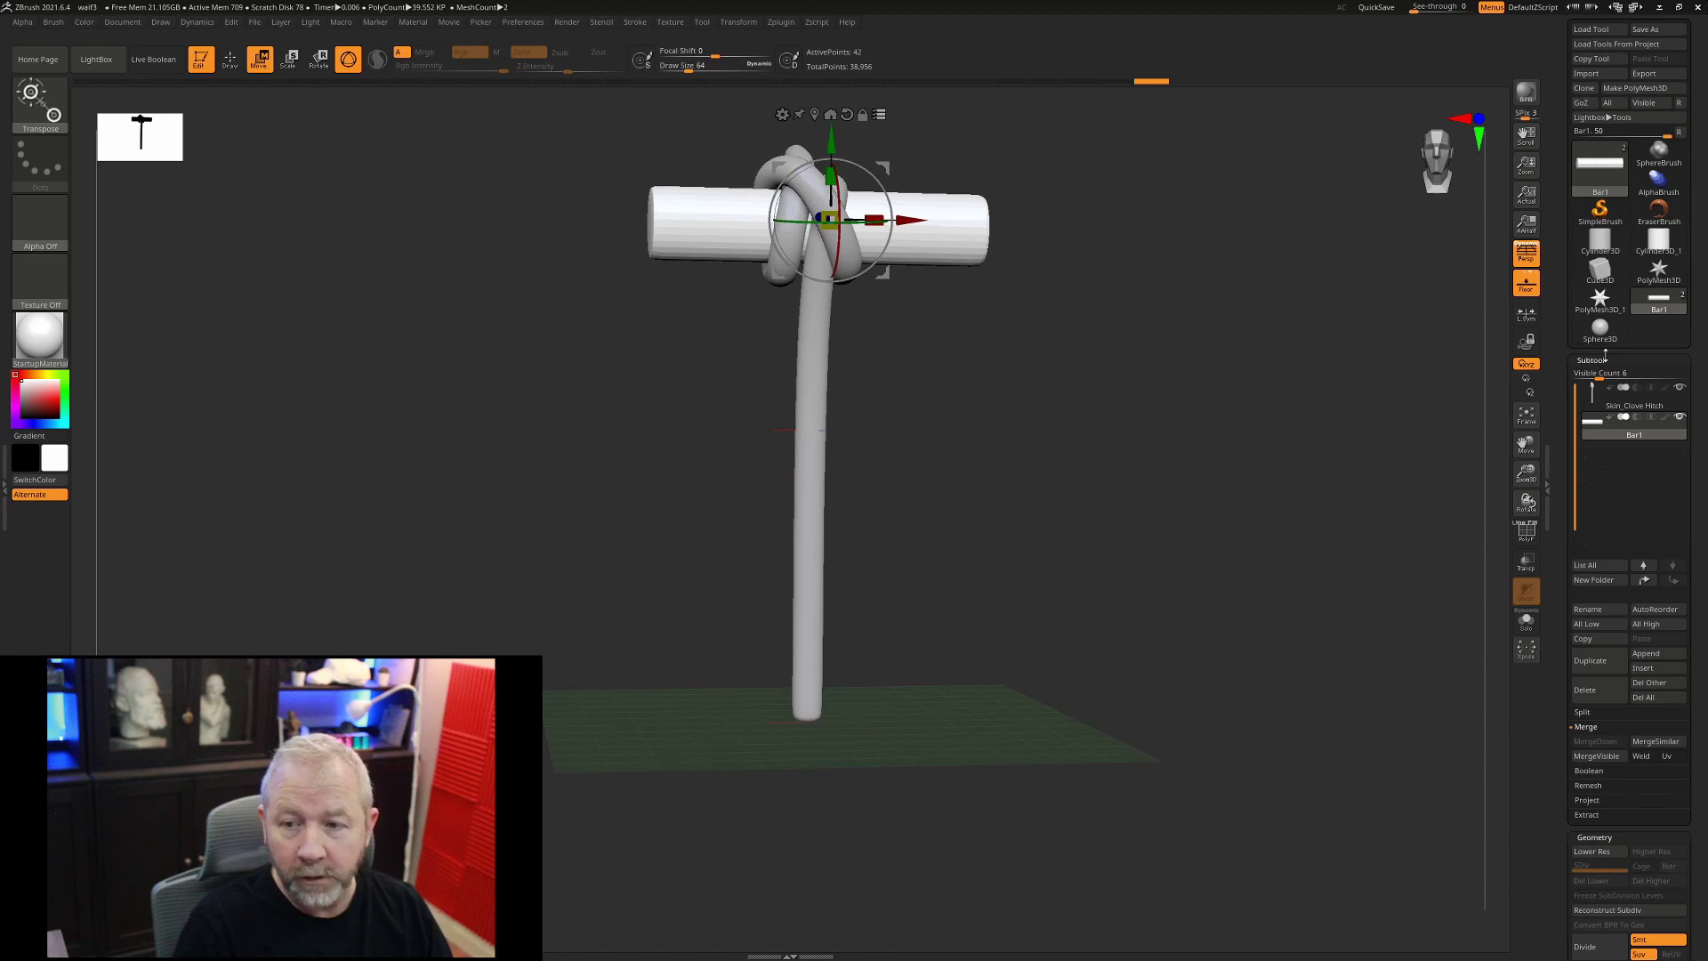
- Hide the clove hitch rope to examine the axis markers at the centre and on the floor grid, and show it again
click(1679, 388)
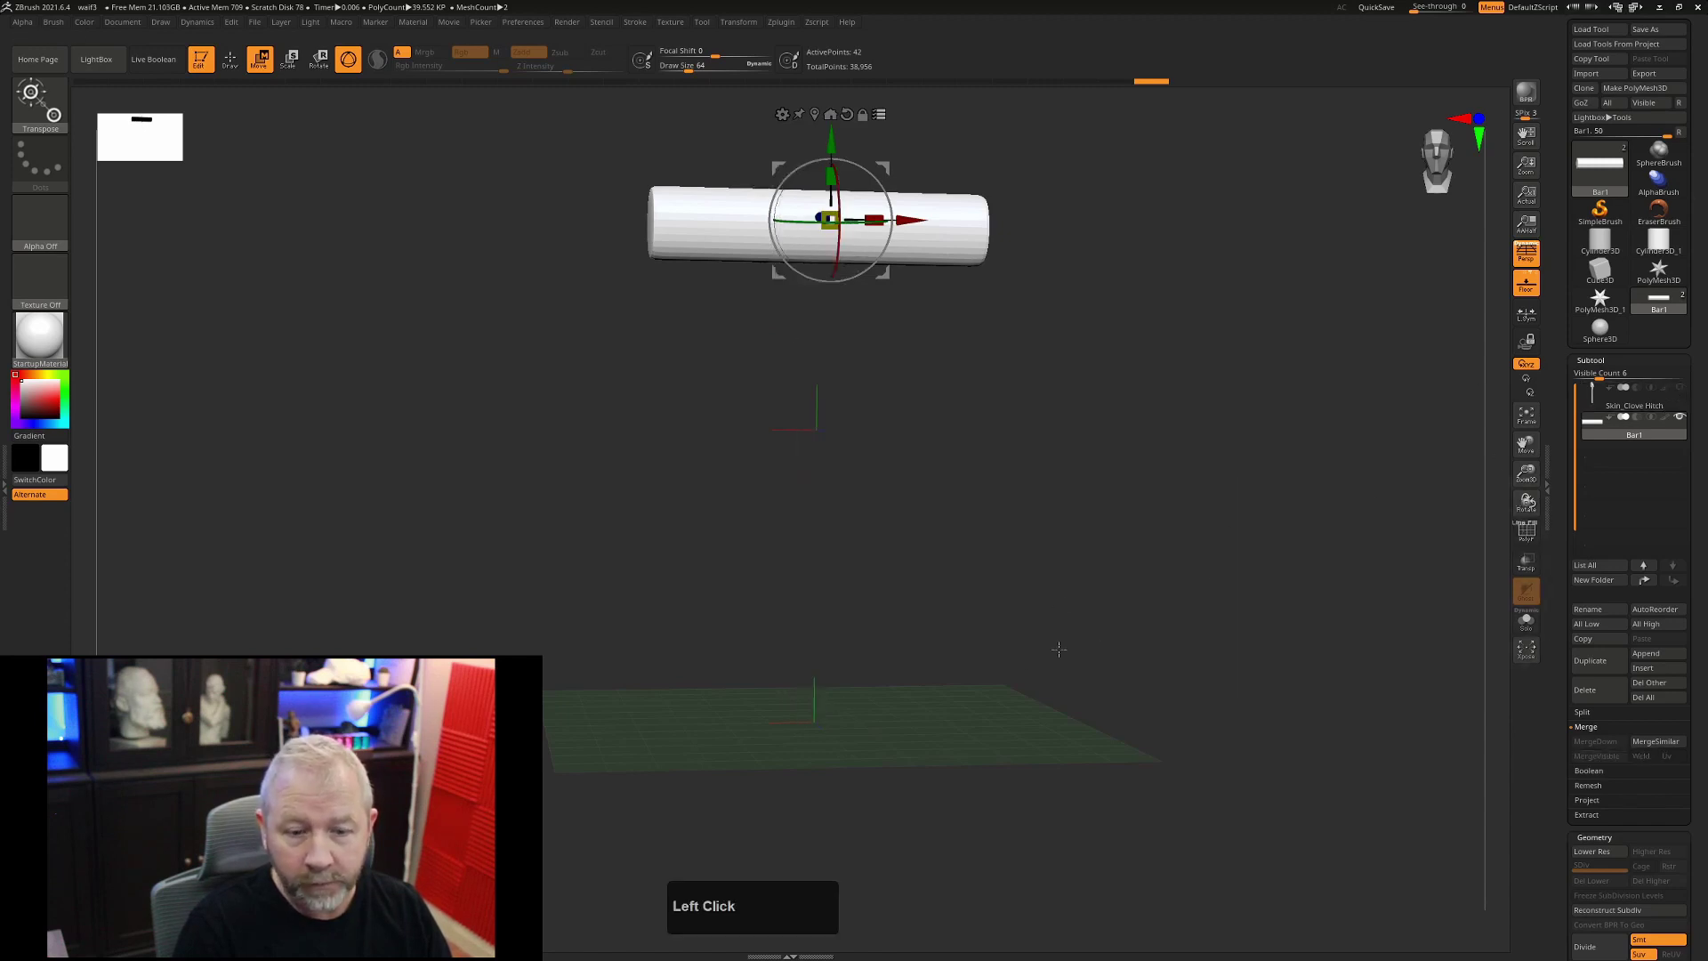
key(q)
alt+drag(1038, 546, 1049, 587)
alt+drag(875, 506, 890, 444)
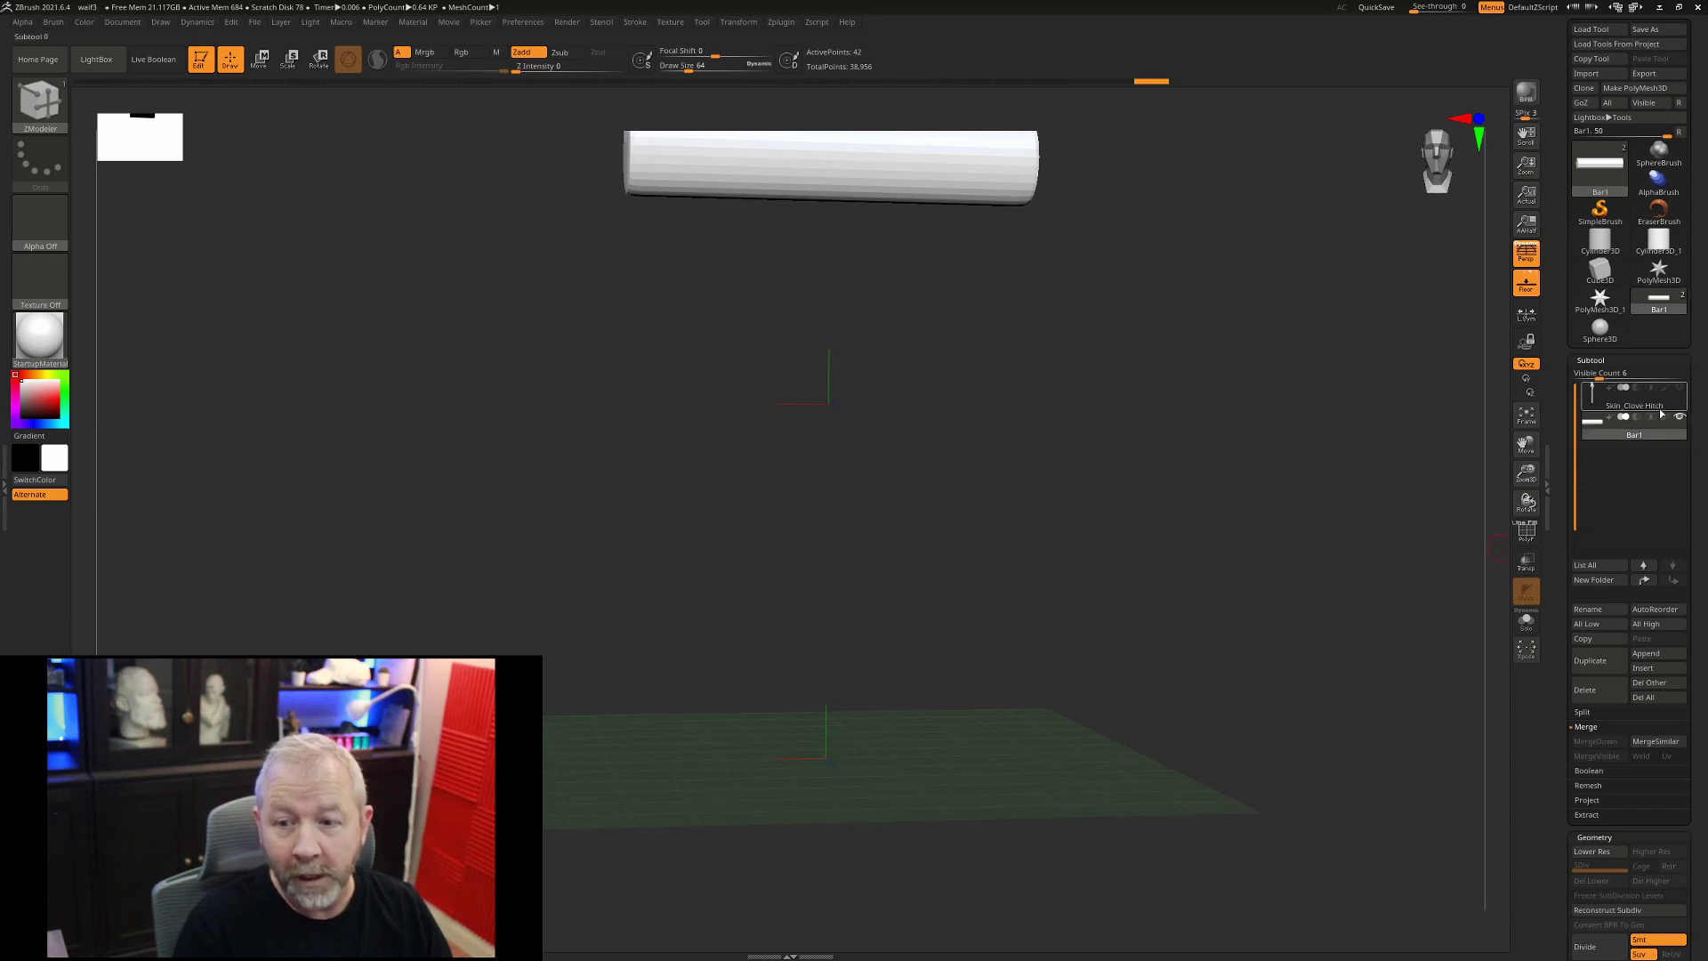
mouse_move(1667, 405)
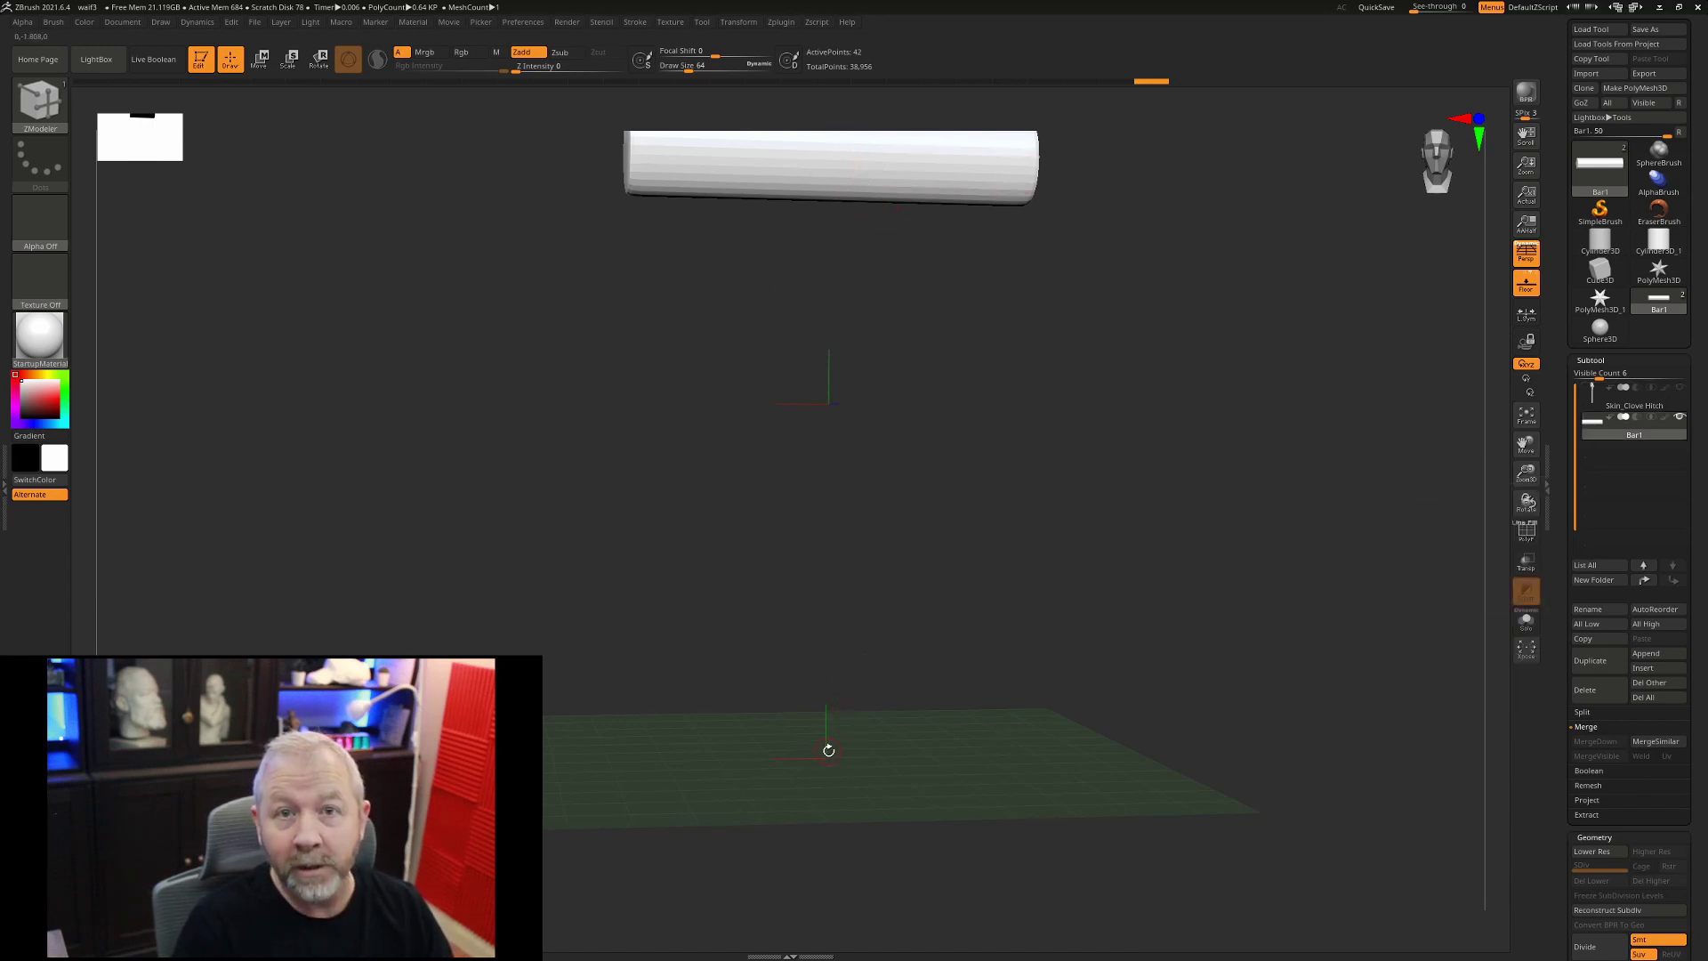
drag(1105, 612, 965, 496)
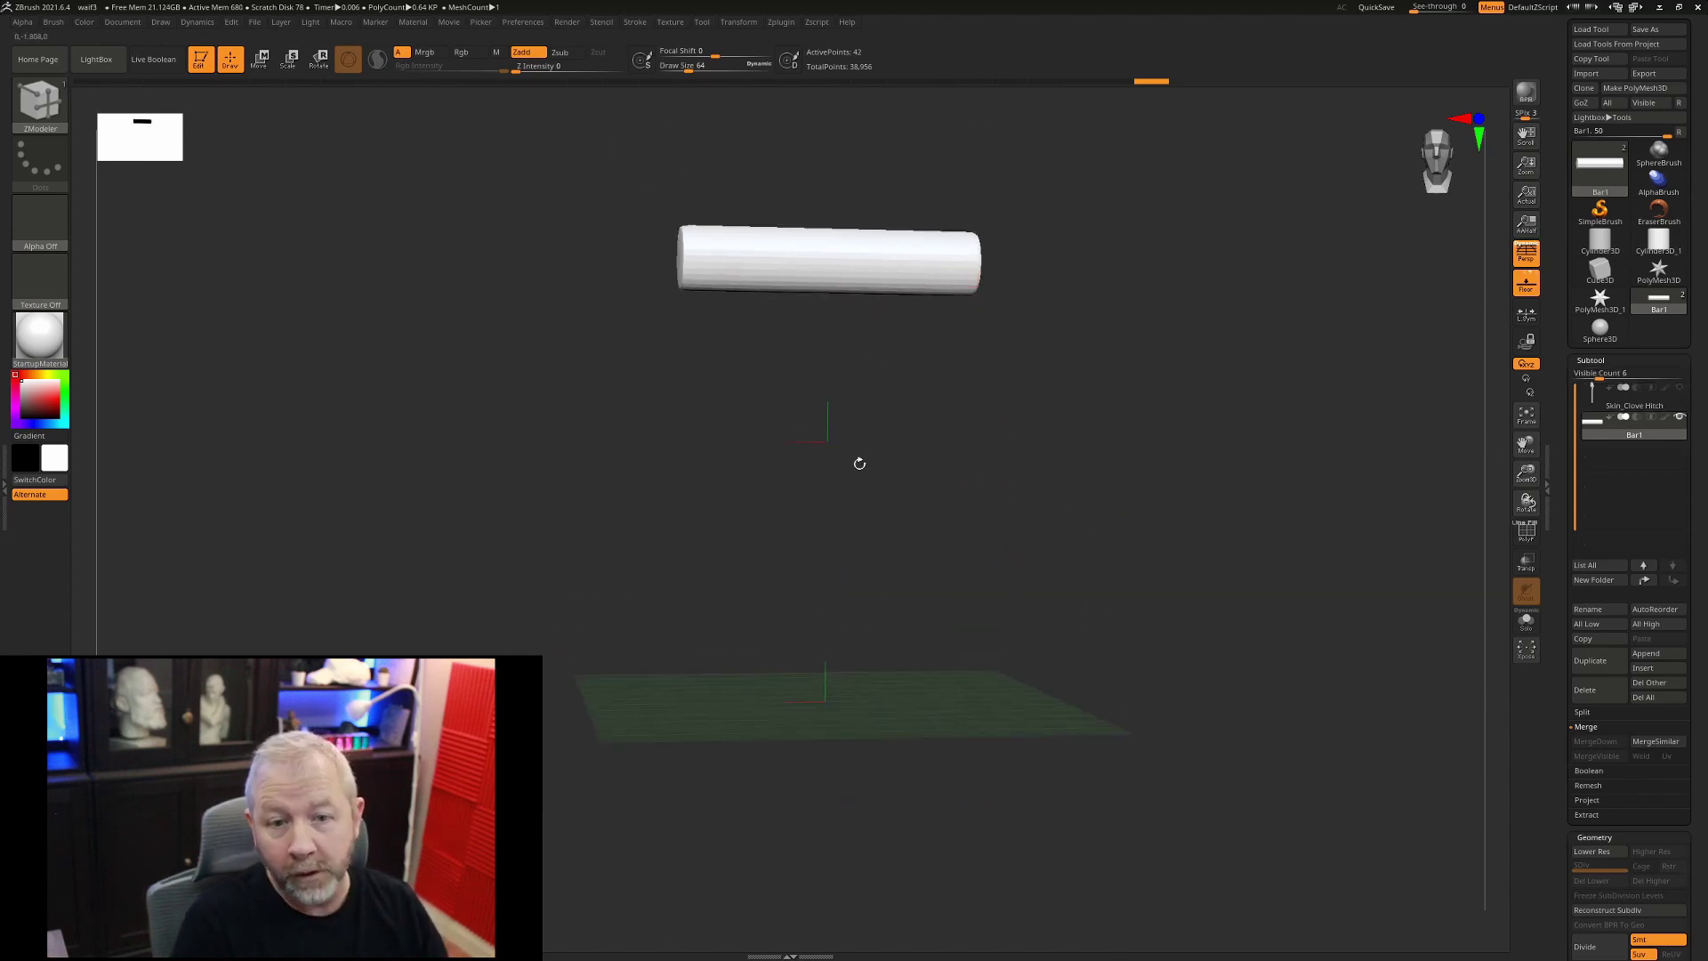
mouse_move(972, 542)
mouse_down()
mouse_move(899, 485)
mouse_move(847, 475)
mouse_move(857, 460)
mouse_up()
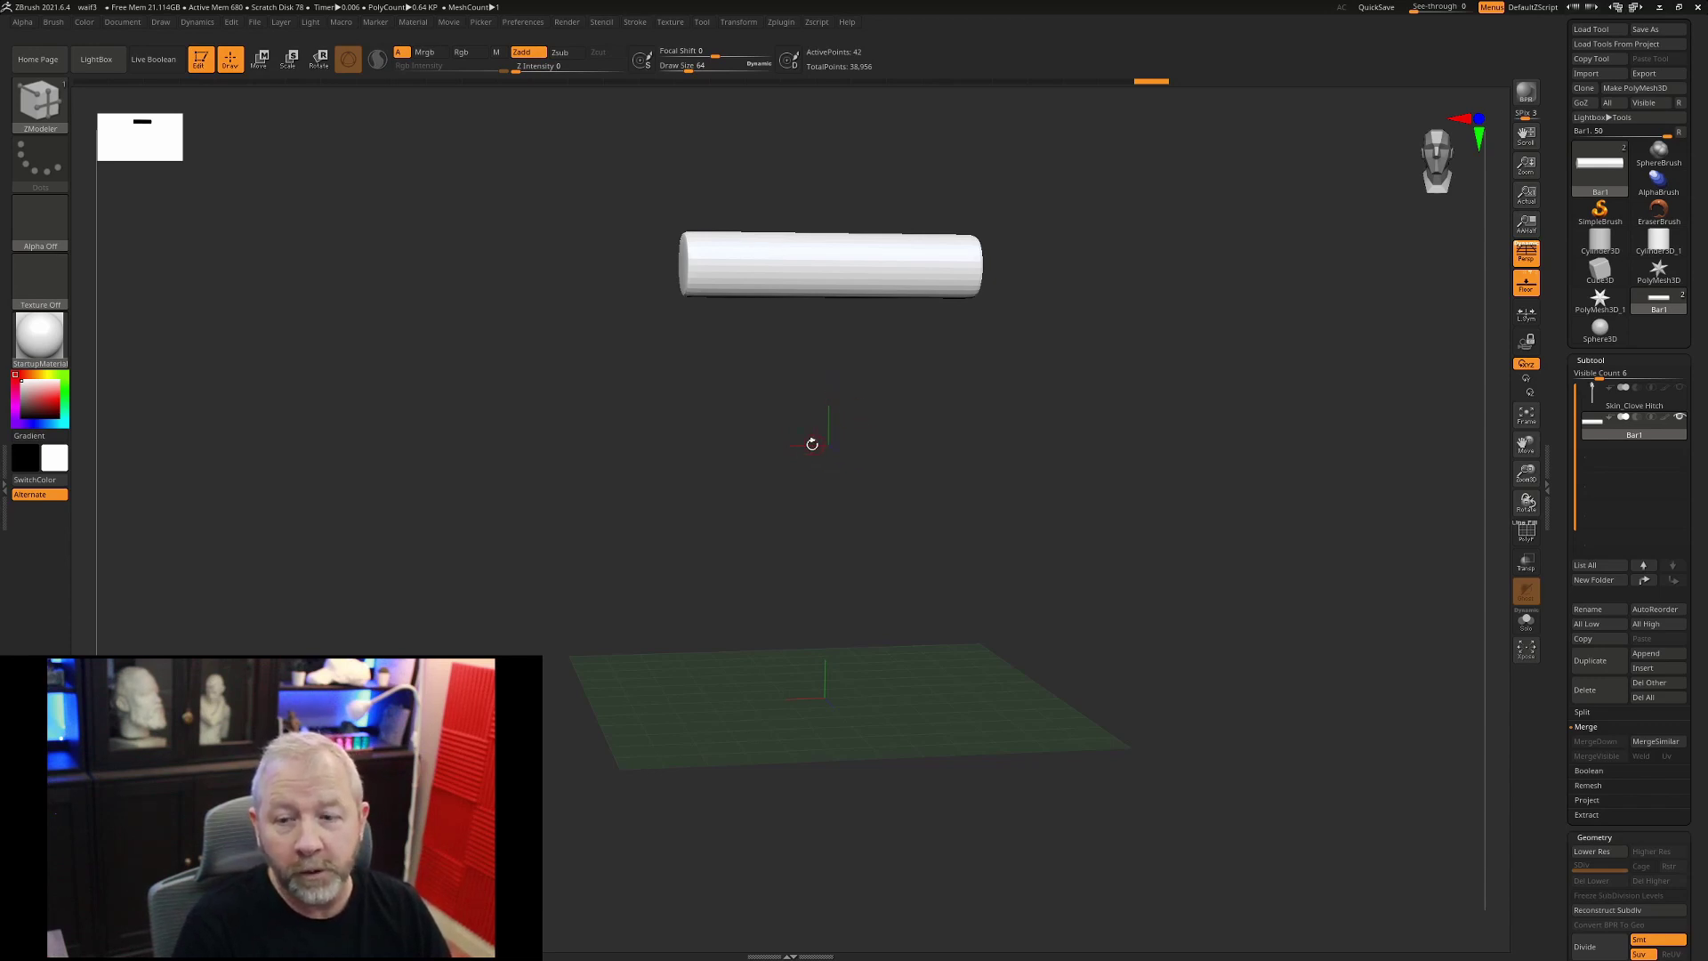
click(1681, 389)
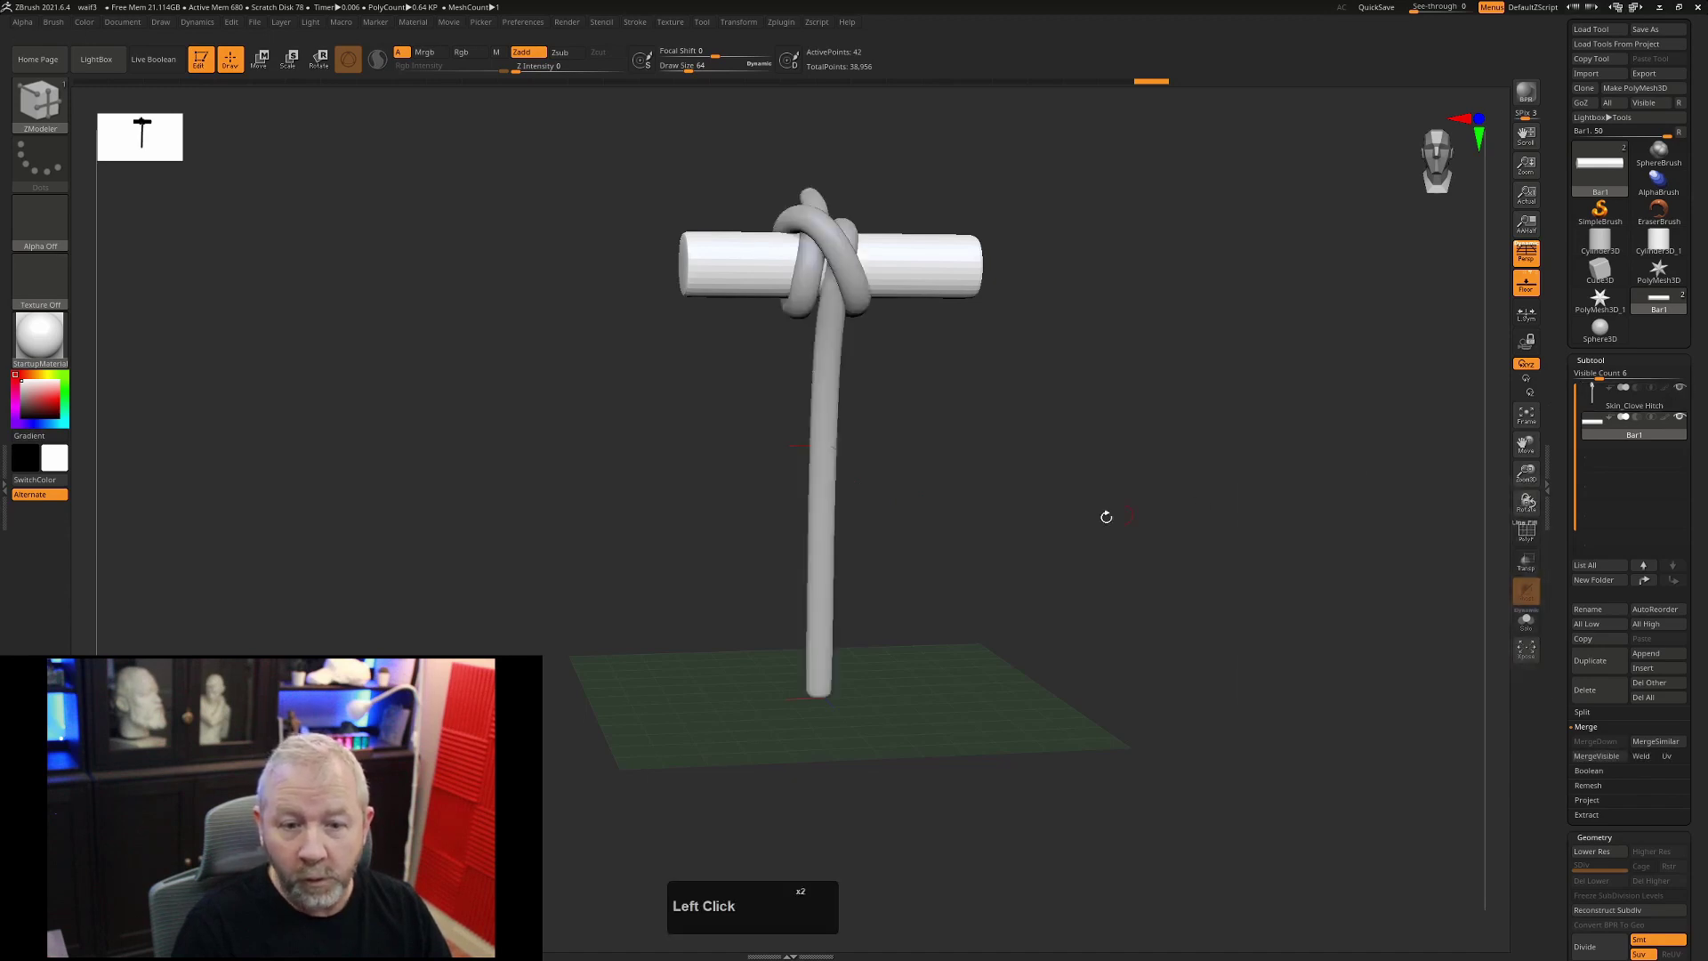
drag(1083, 519, 1080, 500)
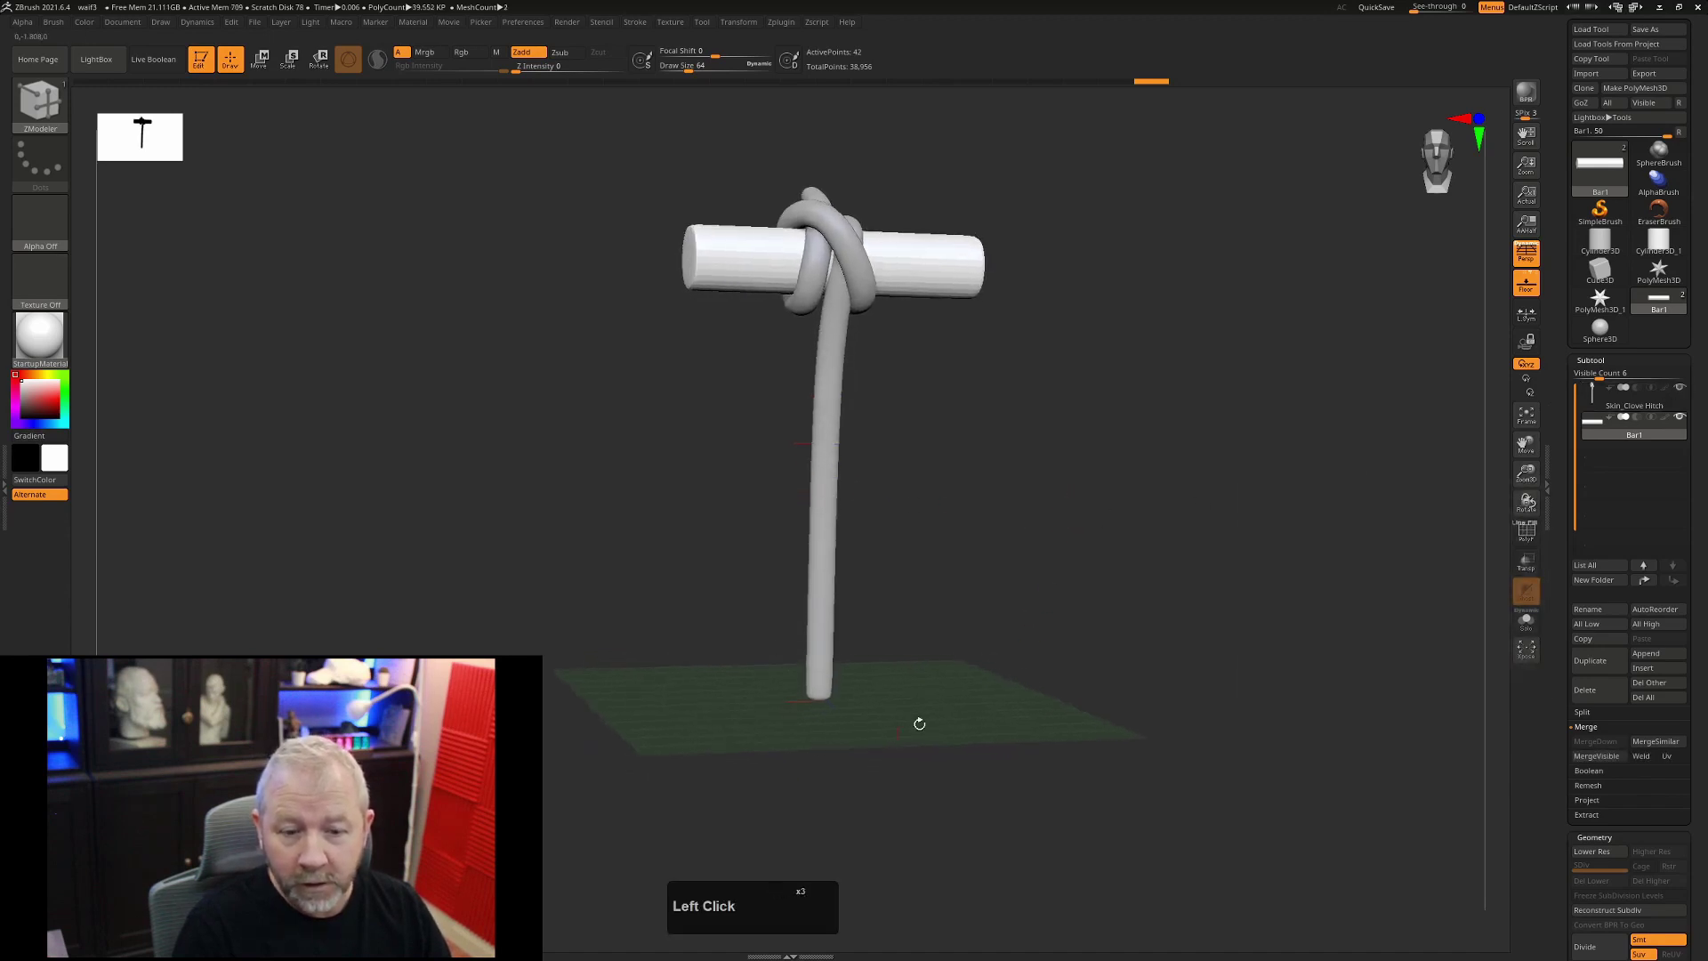
- Try to run Mirror And Weld on Bar1, declining to proceed with the operation
drag(1701, 753, 1697, 610)
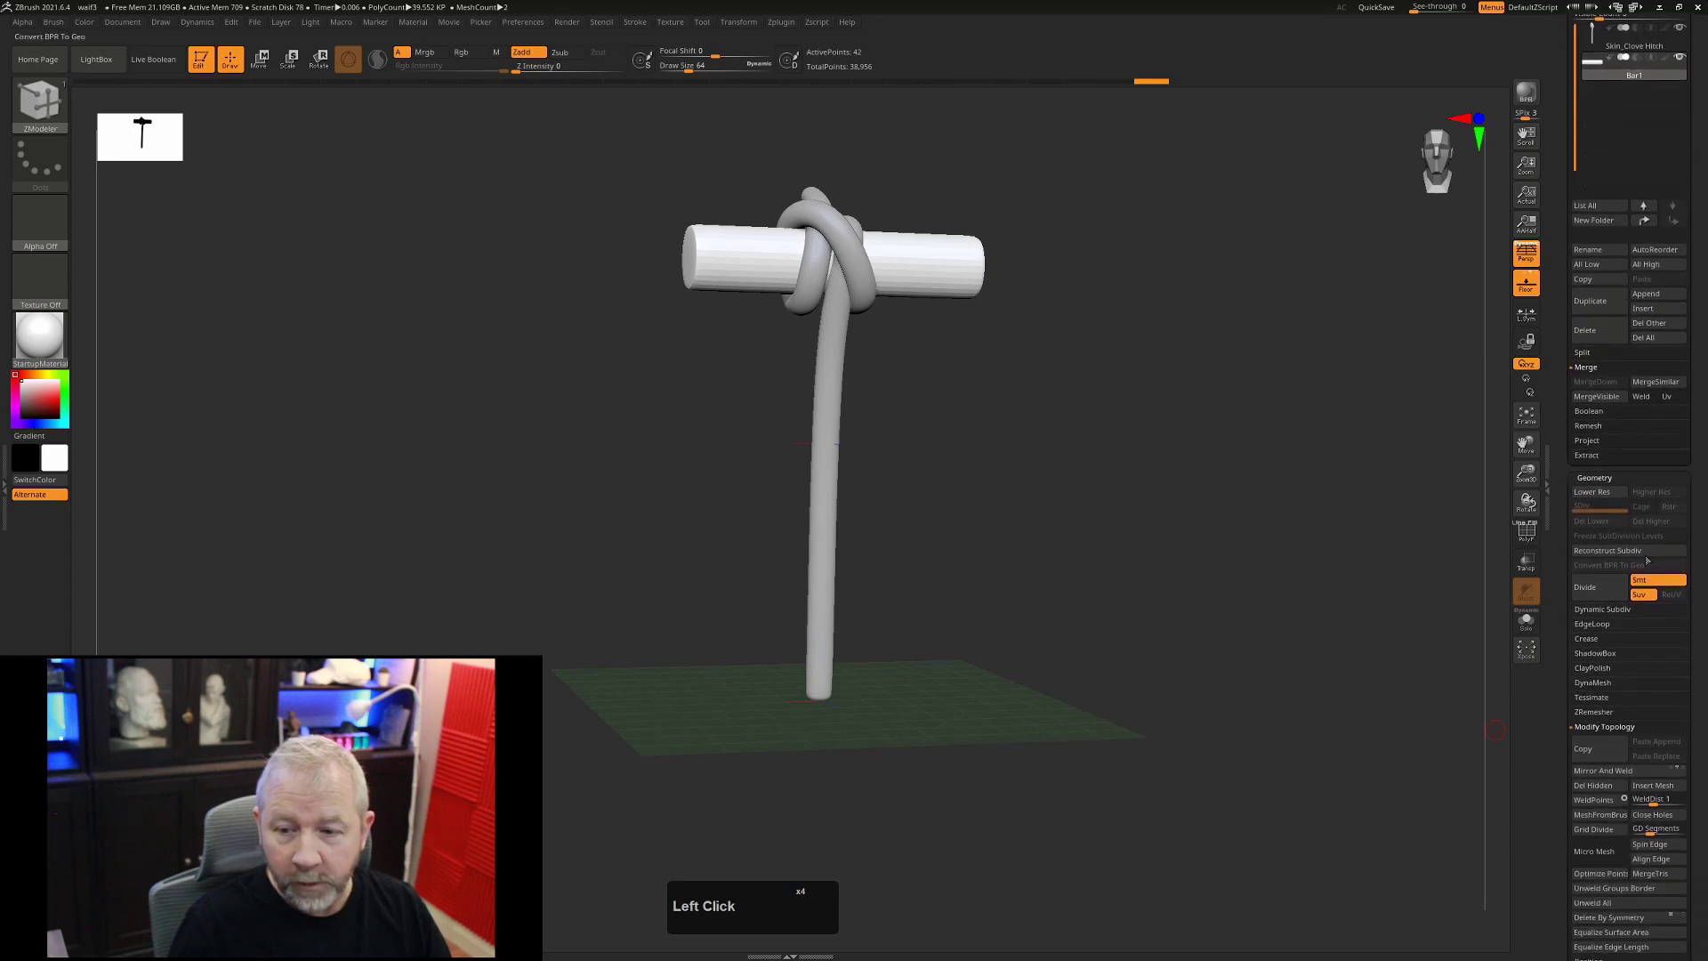
click(1680, 770)
click(1675, 771)
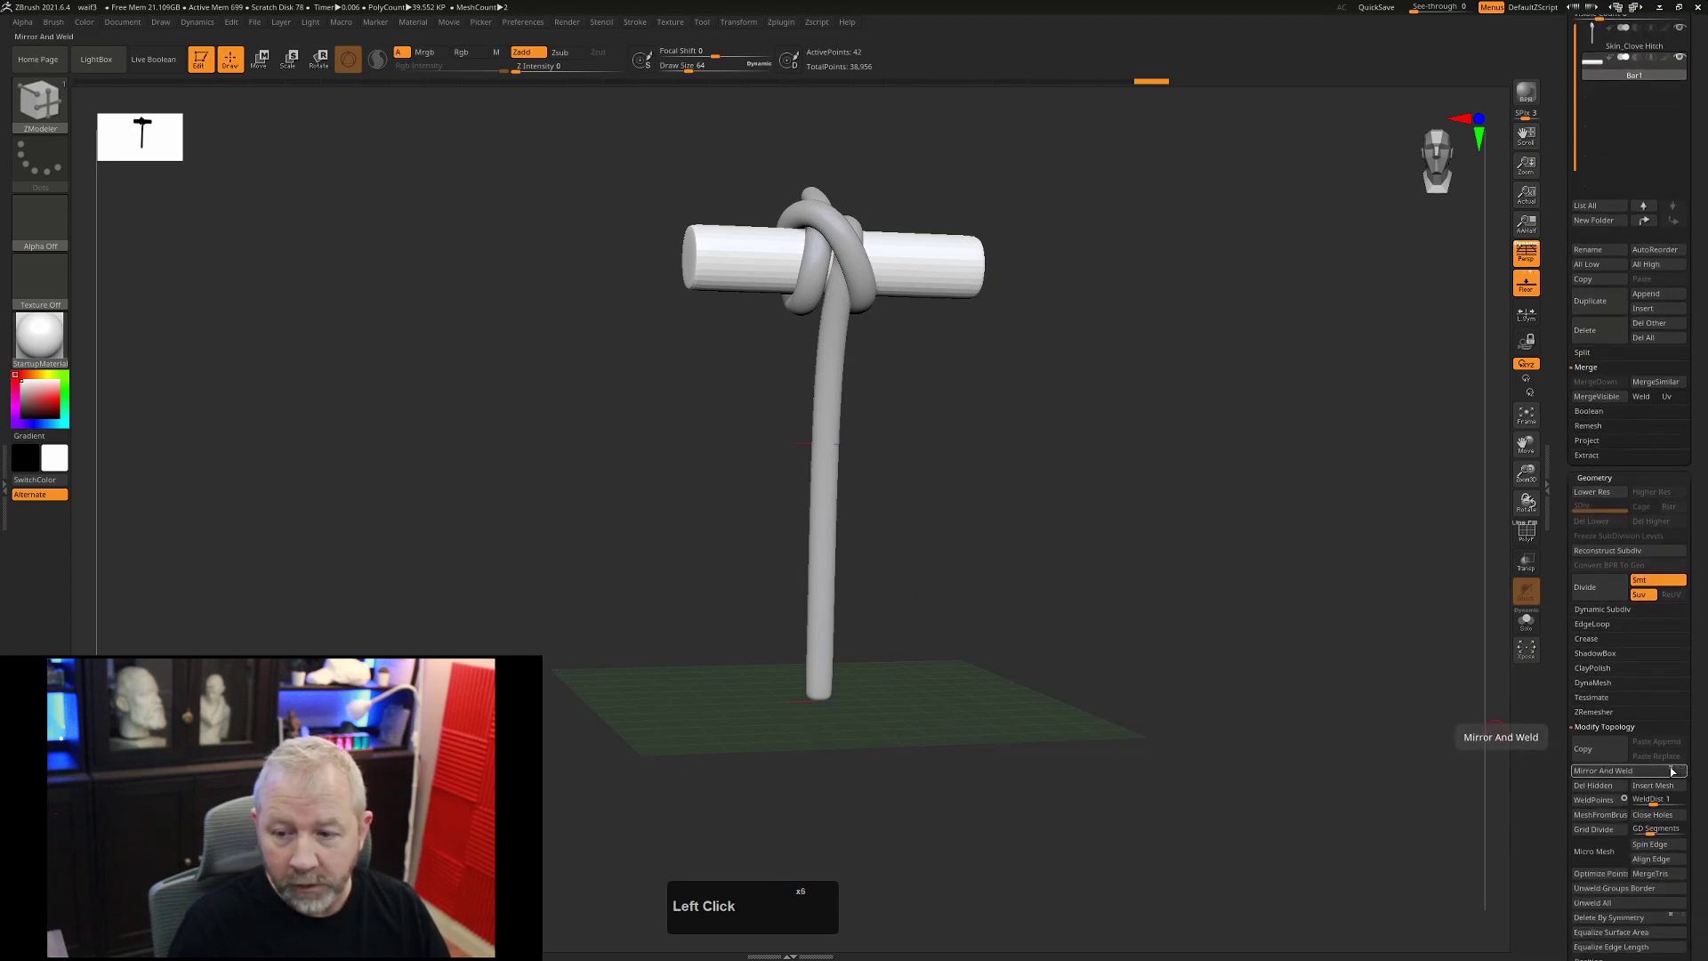
click(1677, 772)
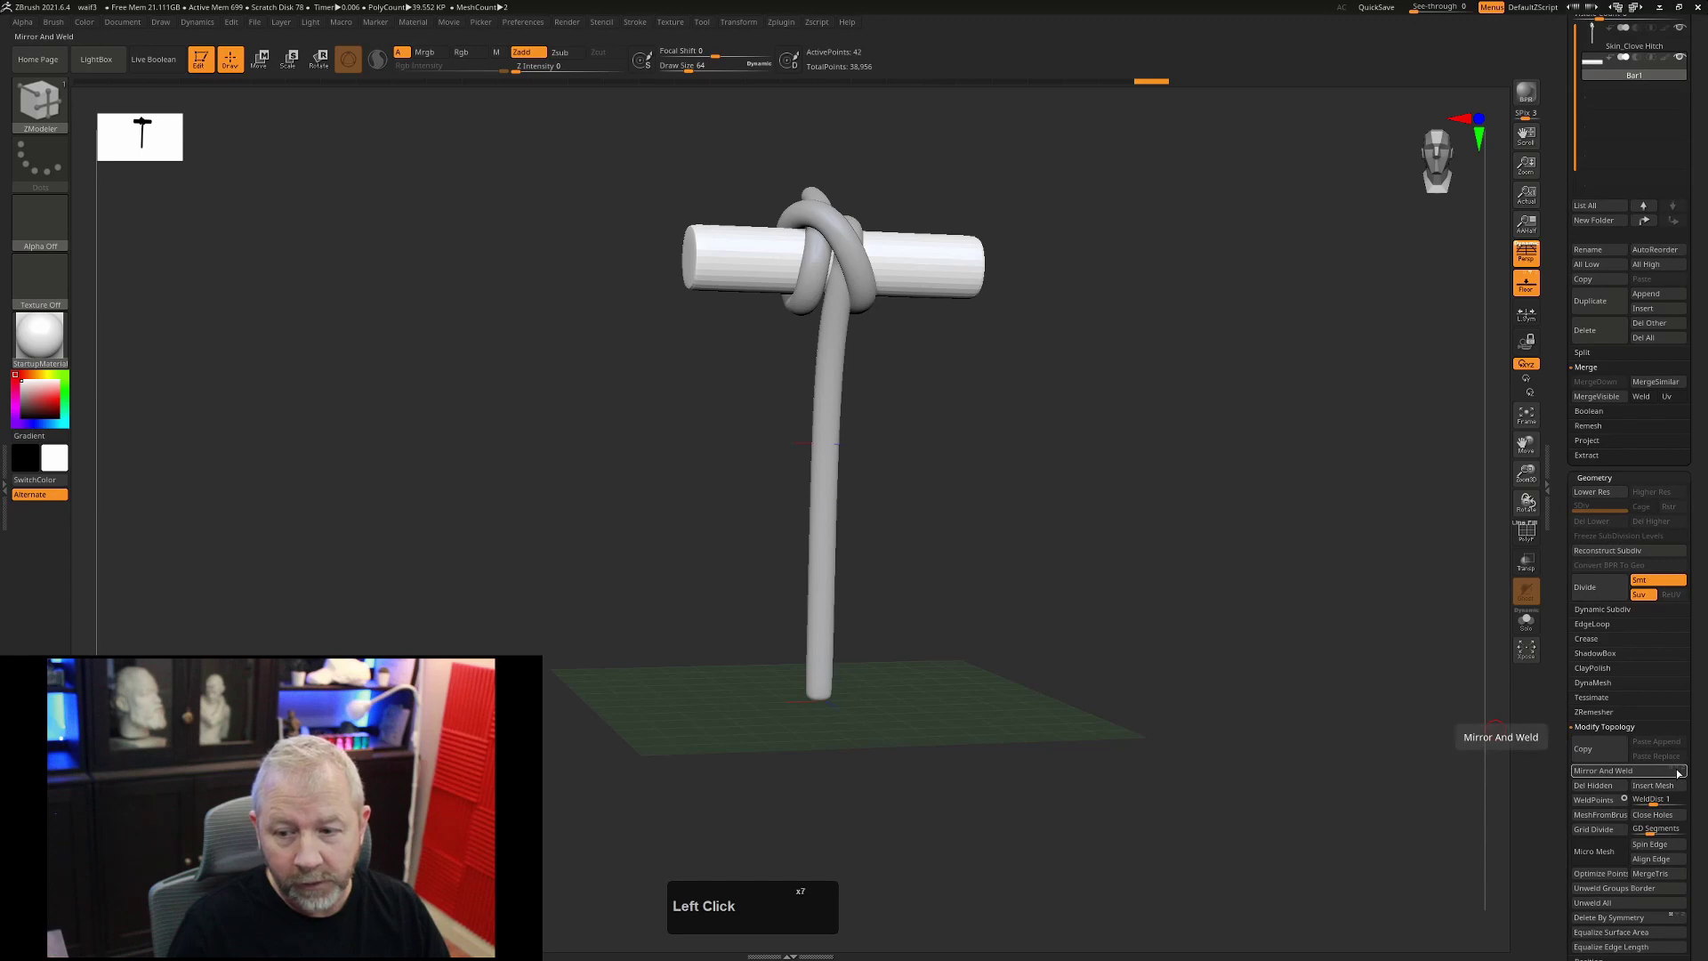
click(1621, 774)
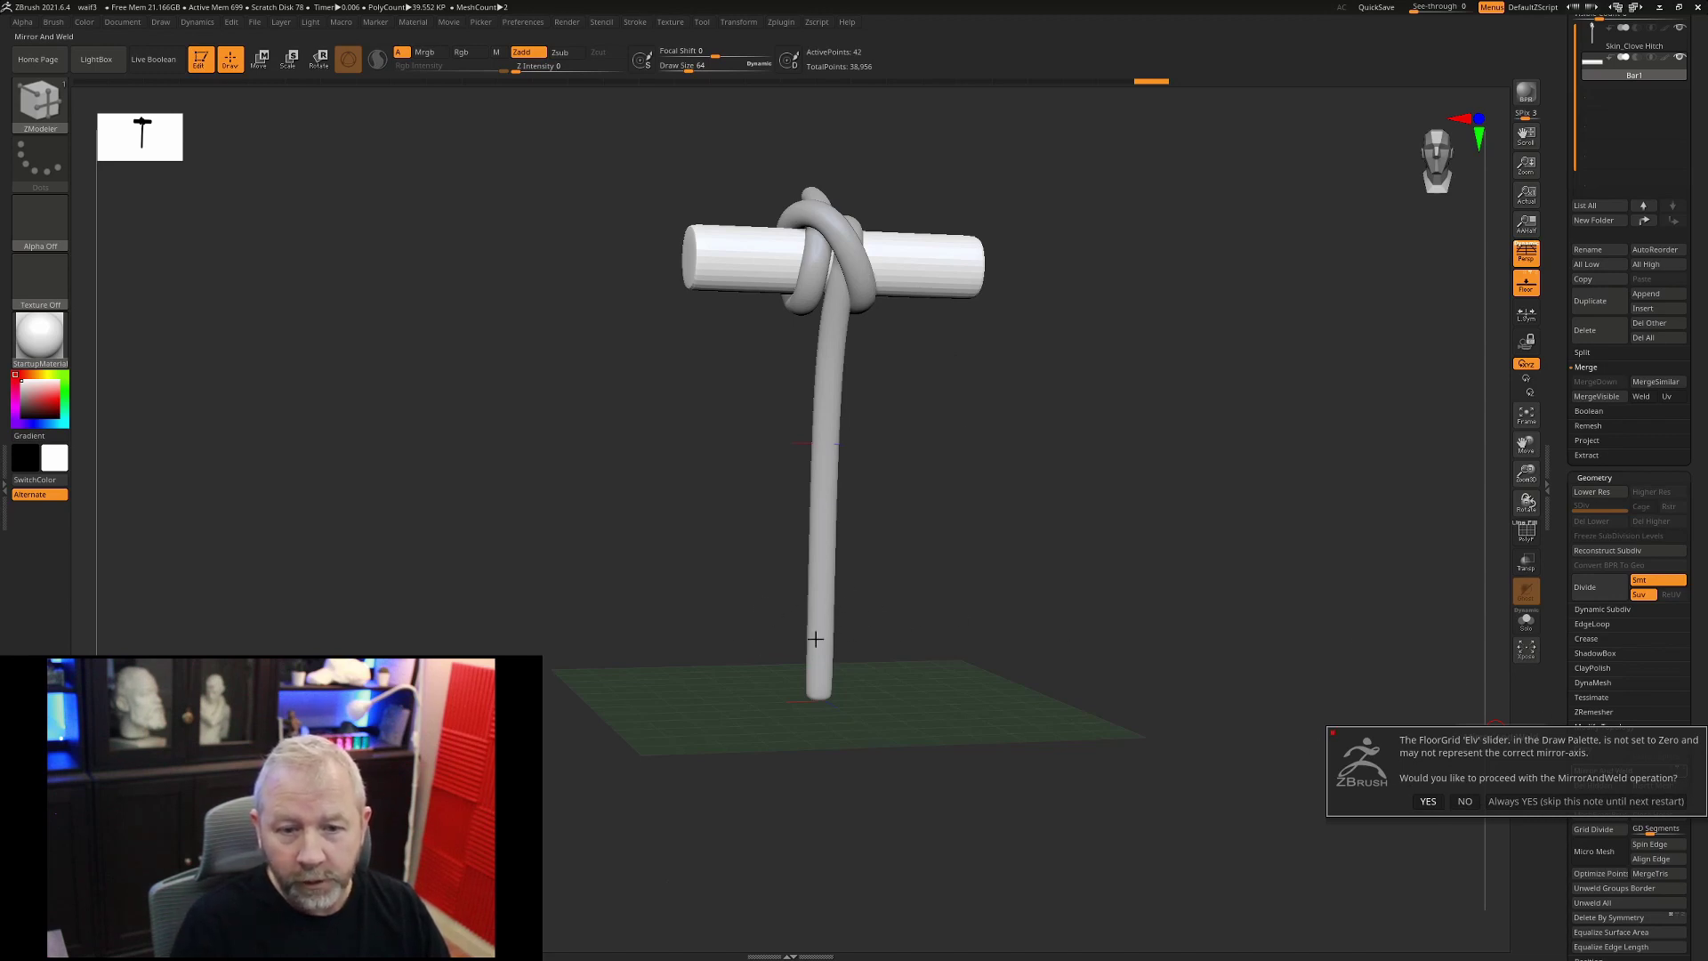
click(1462, 800)
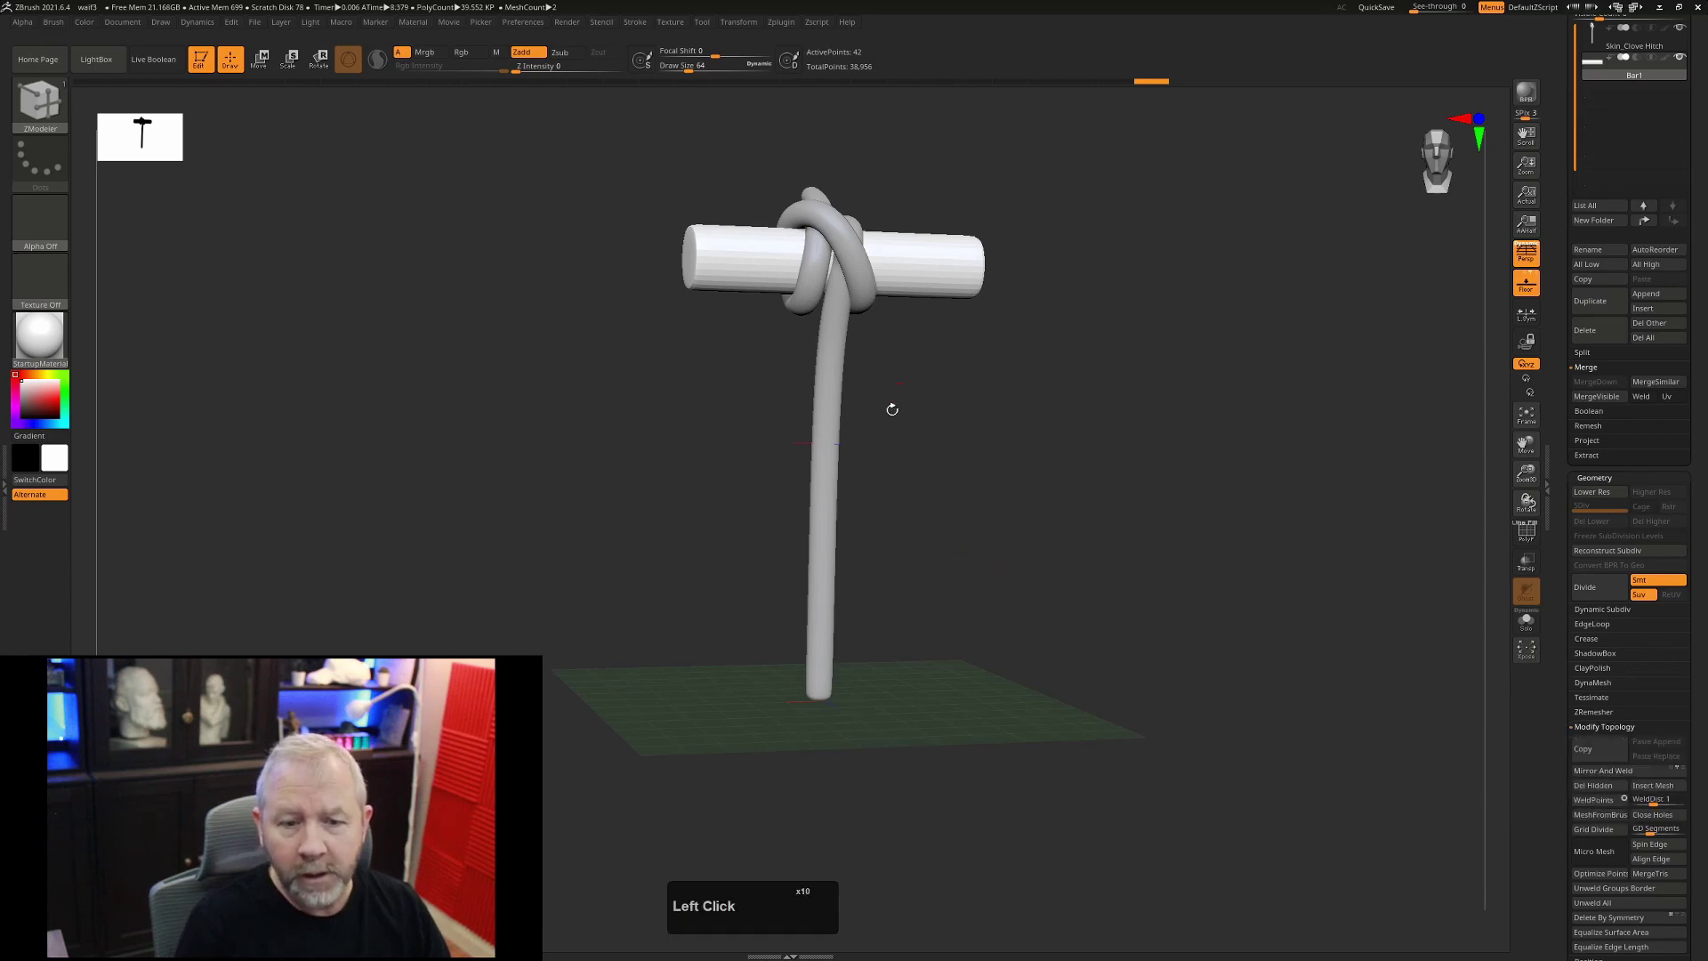
- Set the floor grid's elevation to 0
click(162, 23)
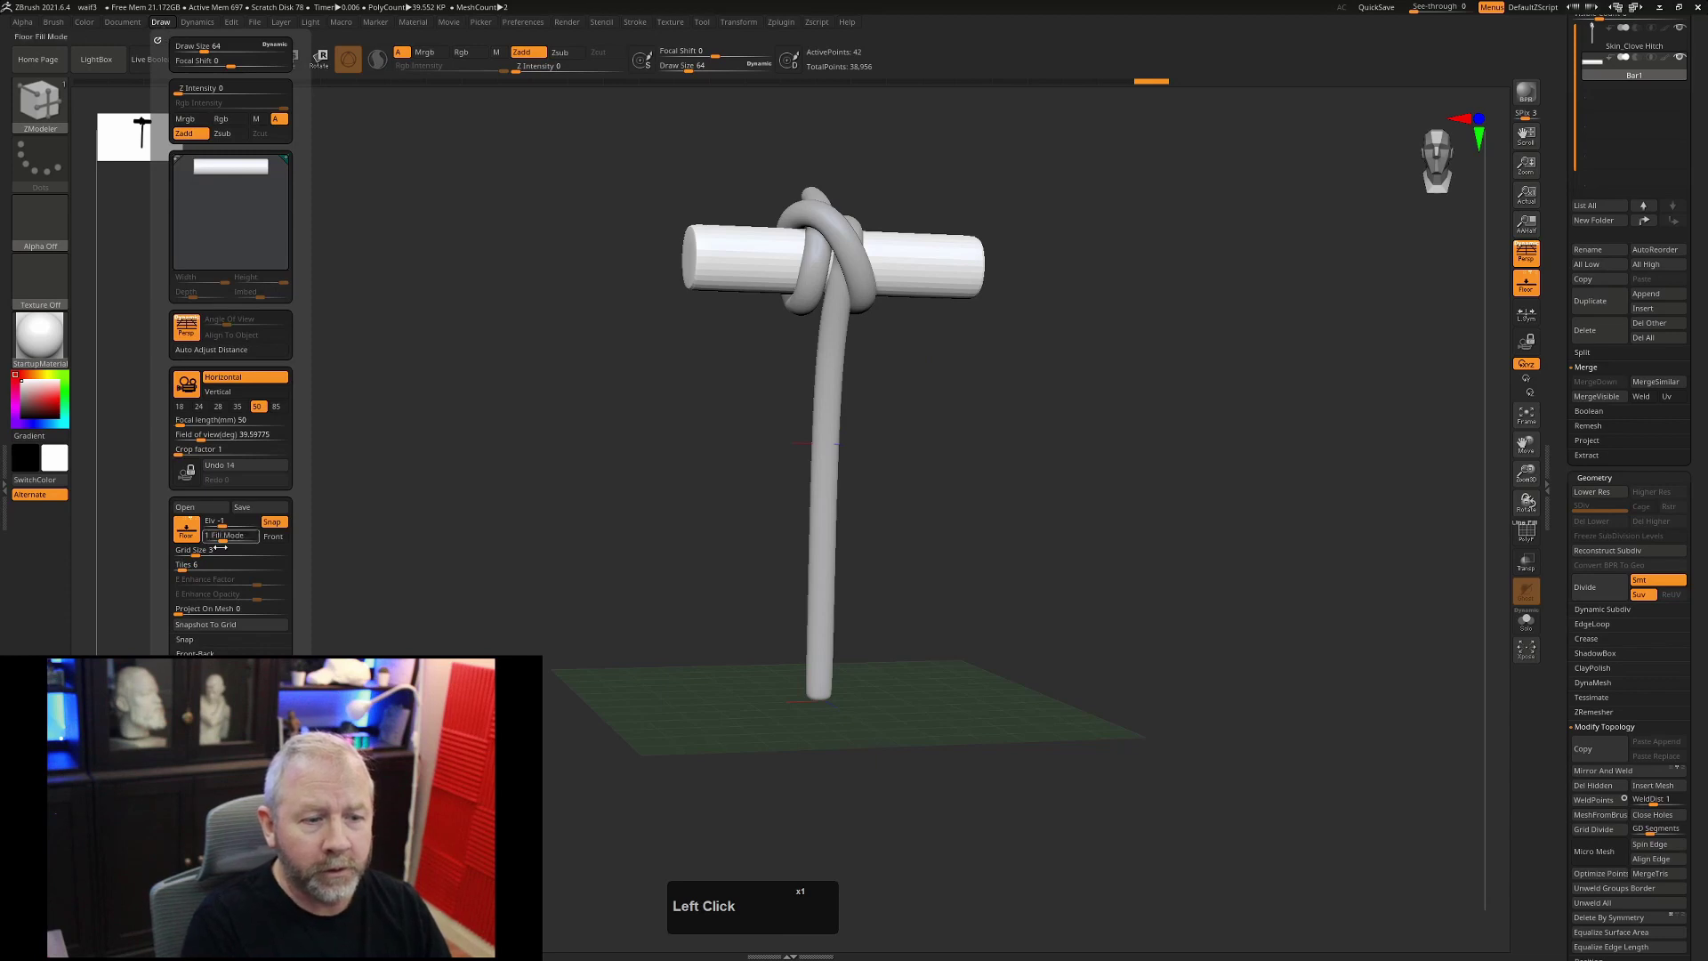
click(222, 521)
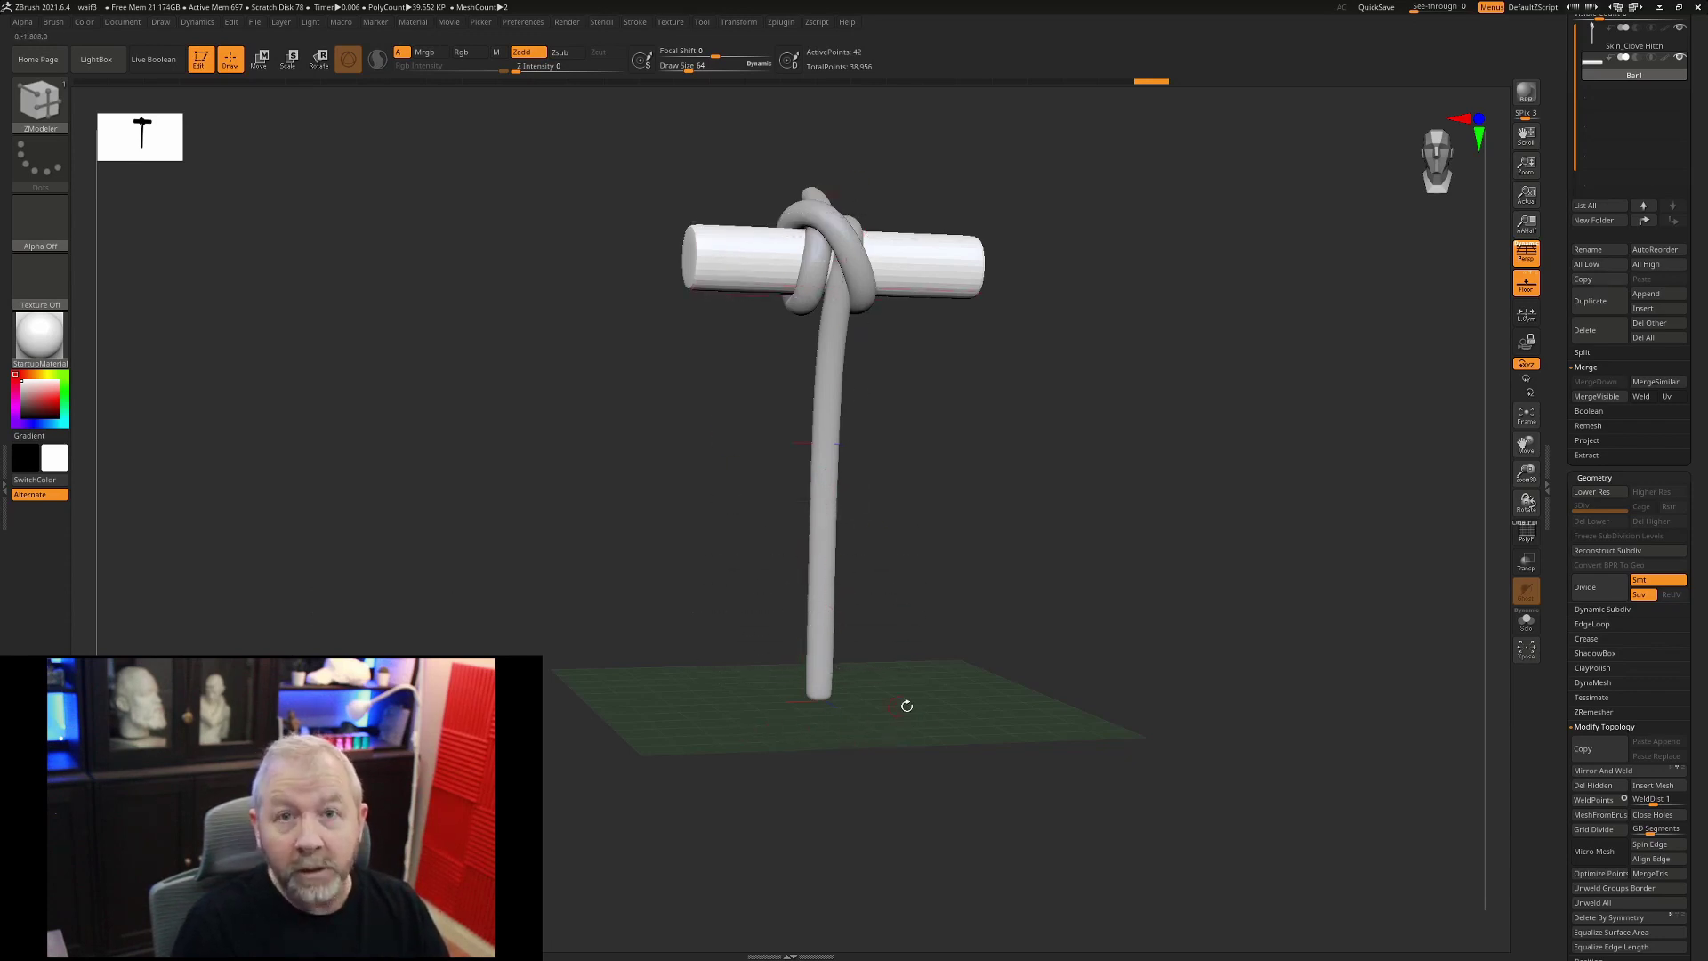
key(w)
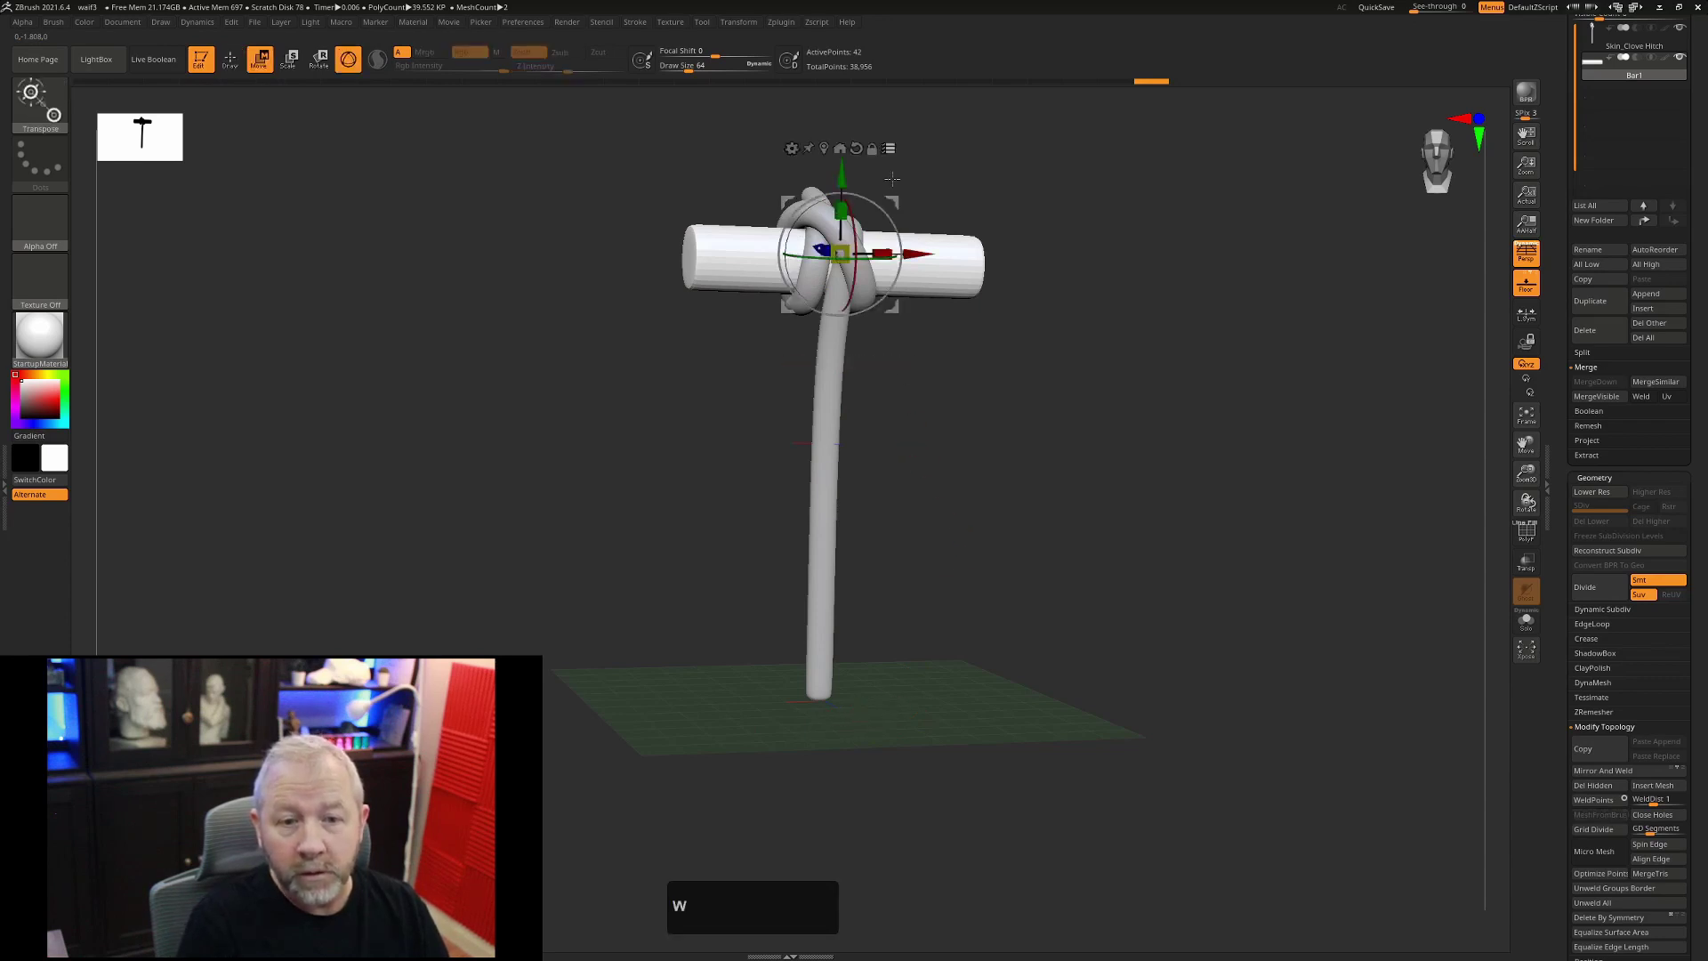
drag(1067, 445, 1084, 435)
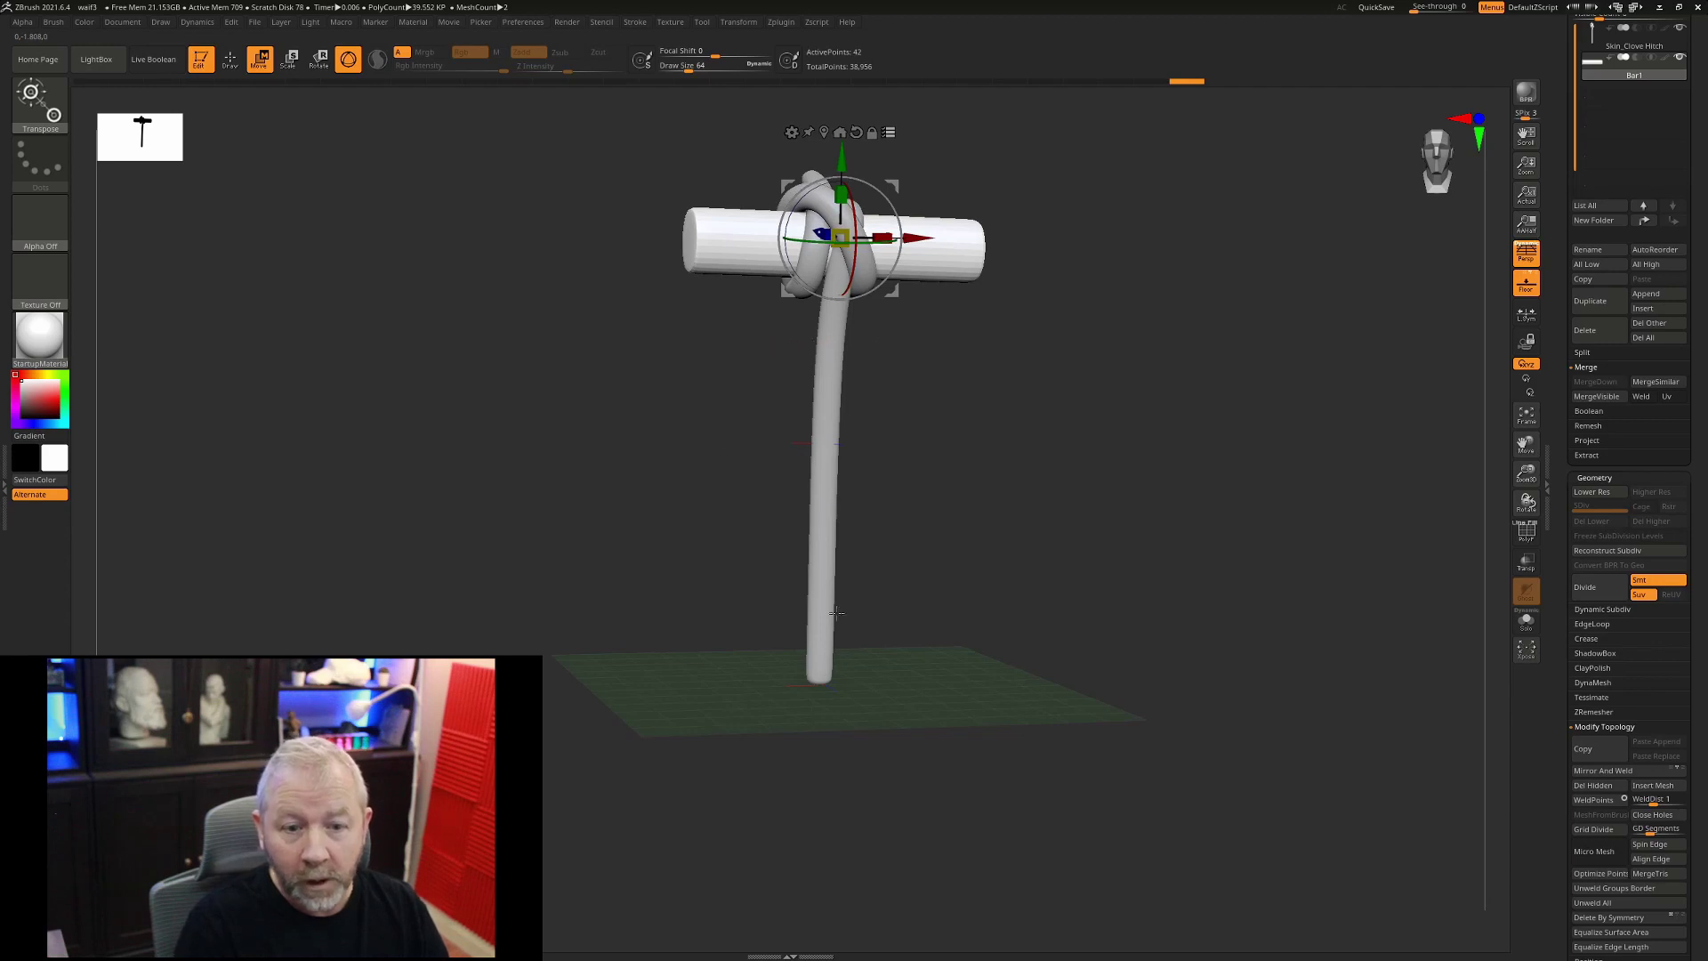
click(122, 23)
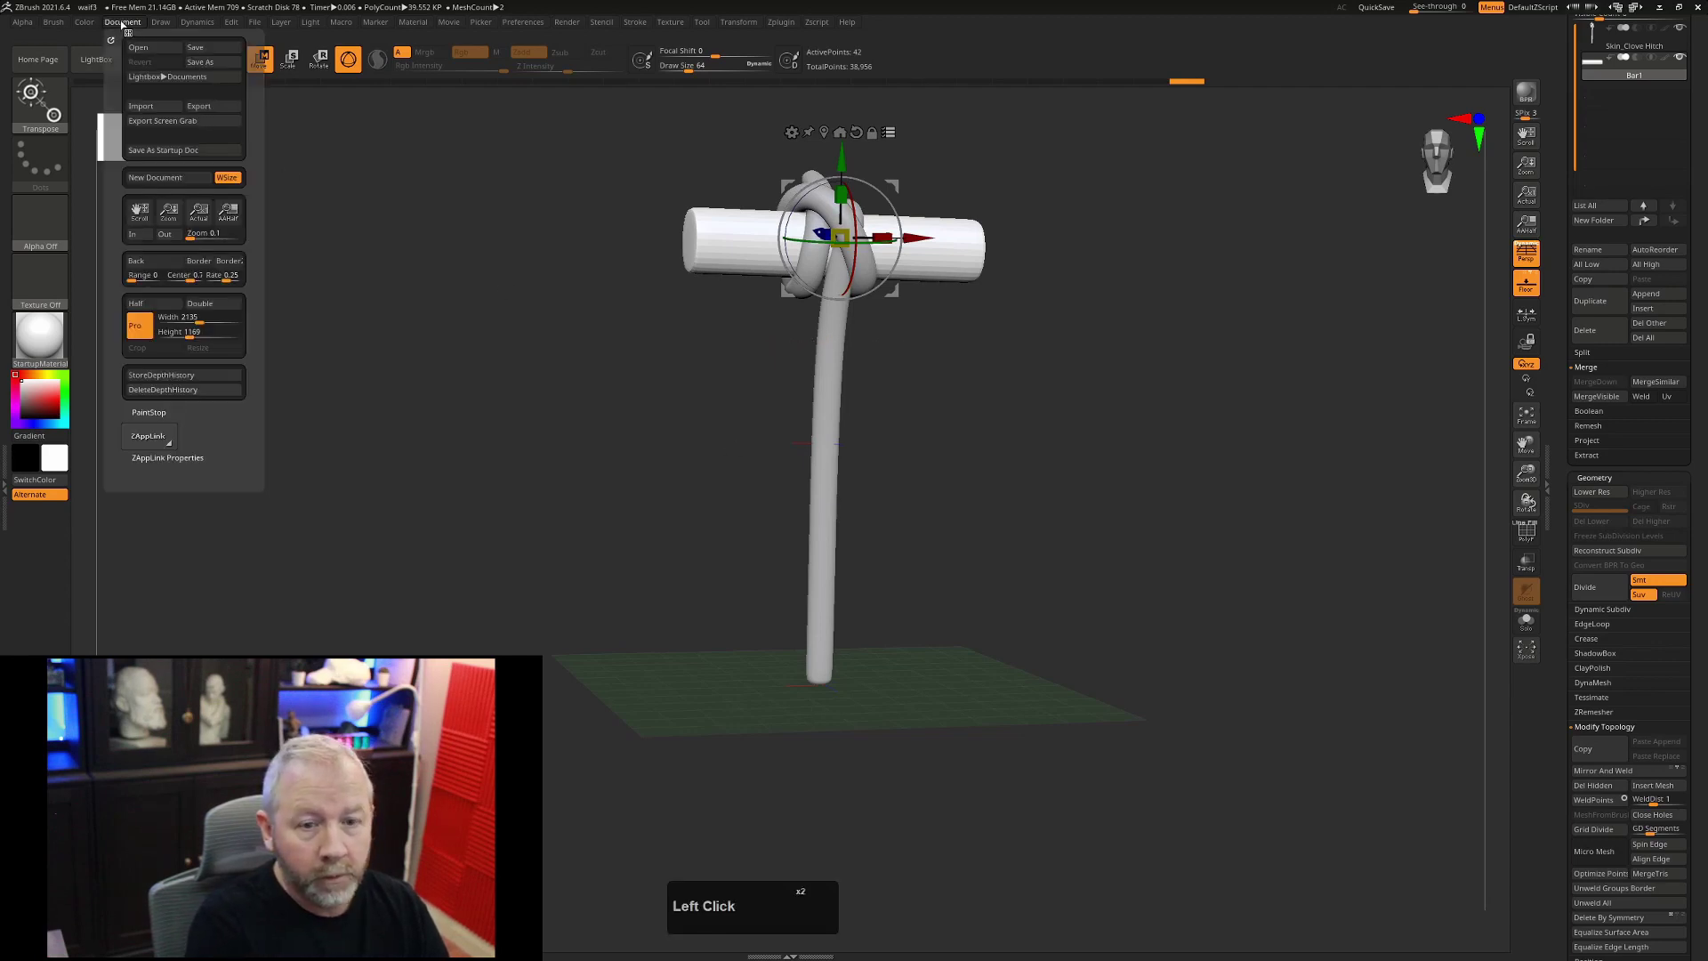
click(161, 22)
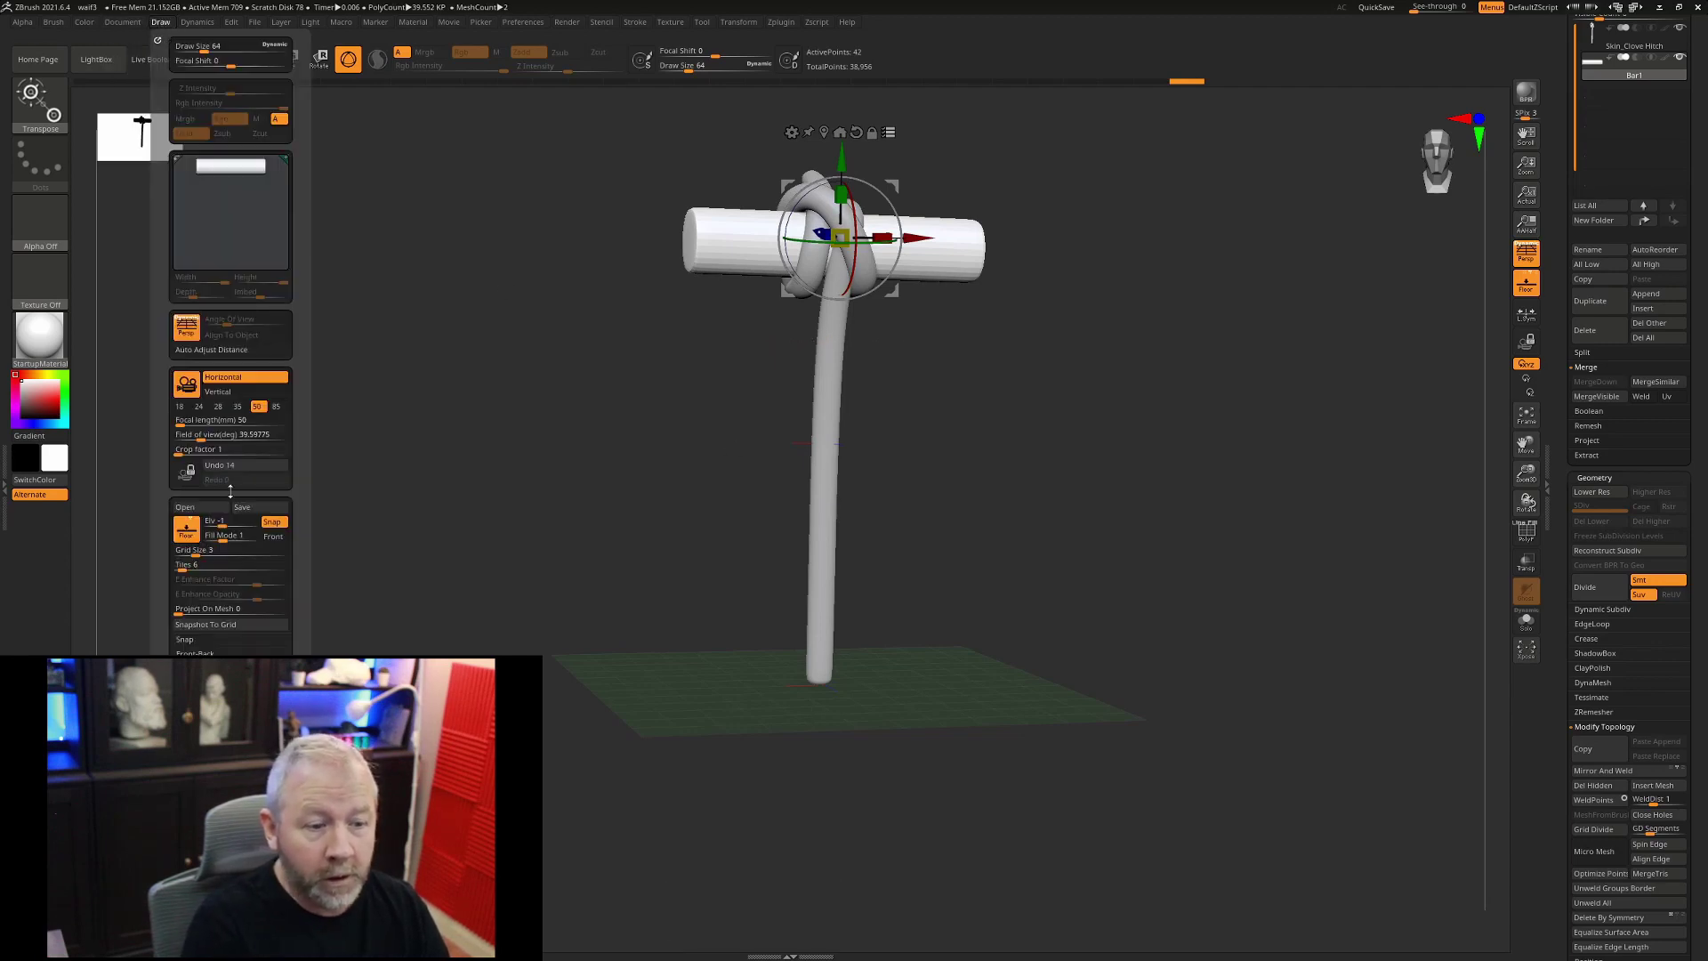
triple_click(221, 522)
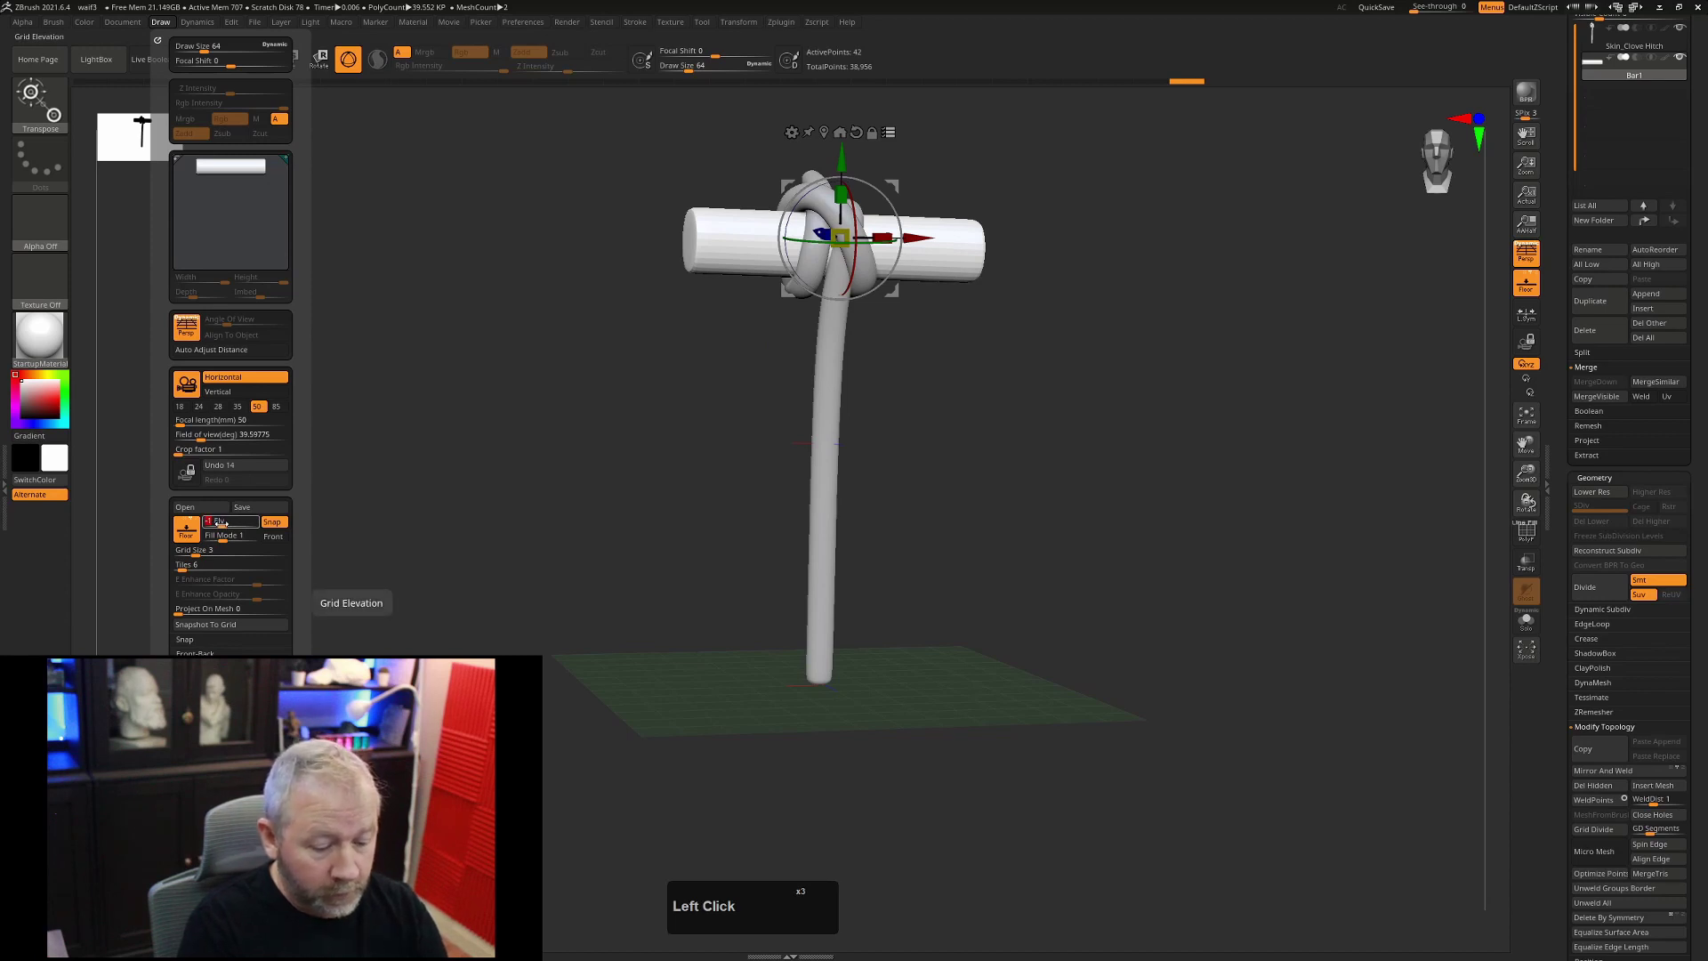
text(0)
key(Tab)
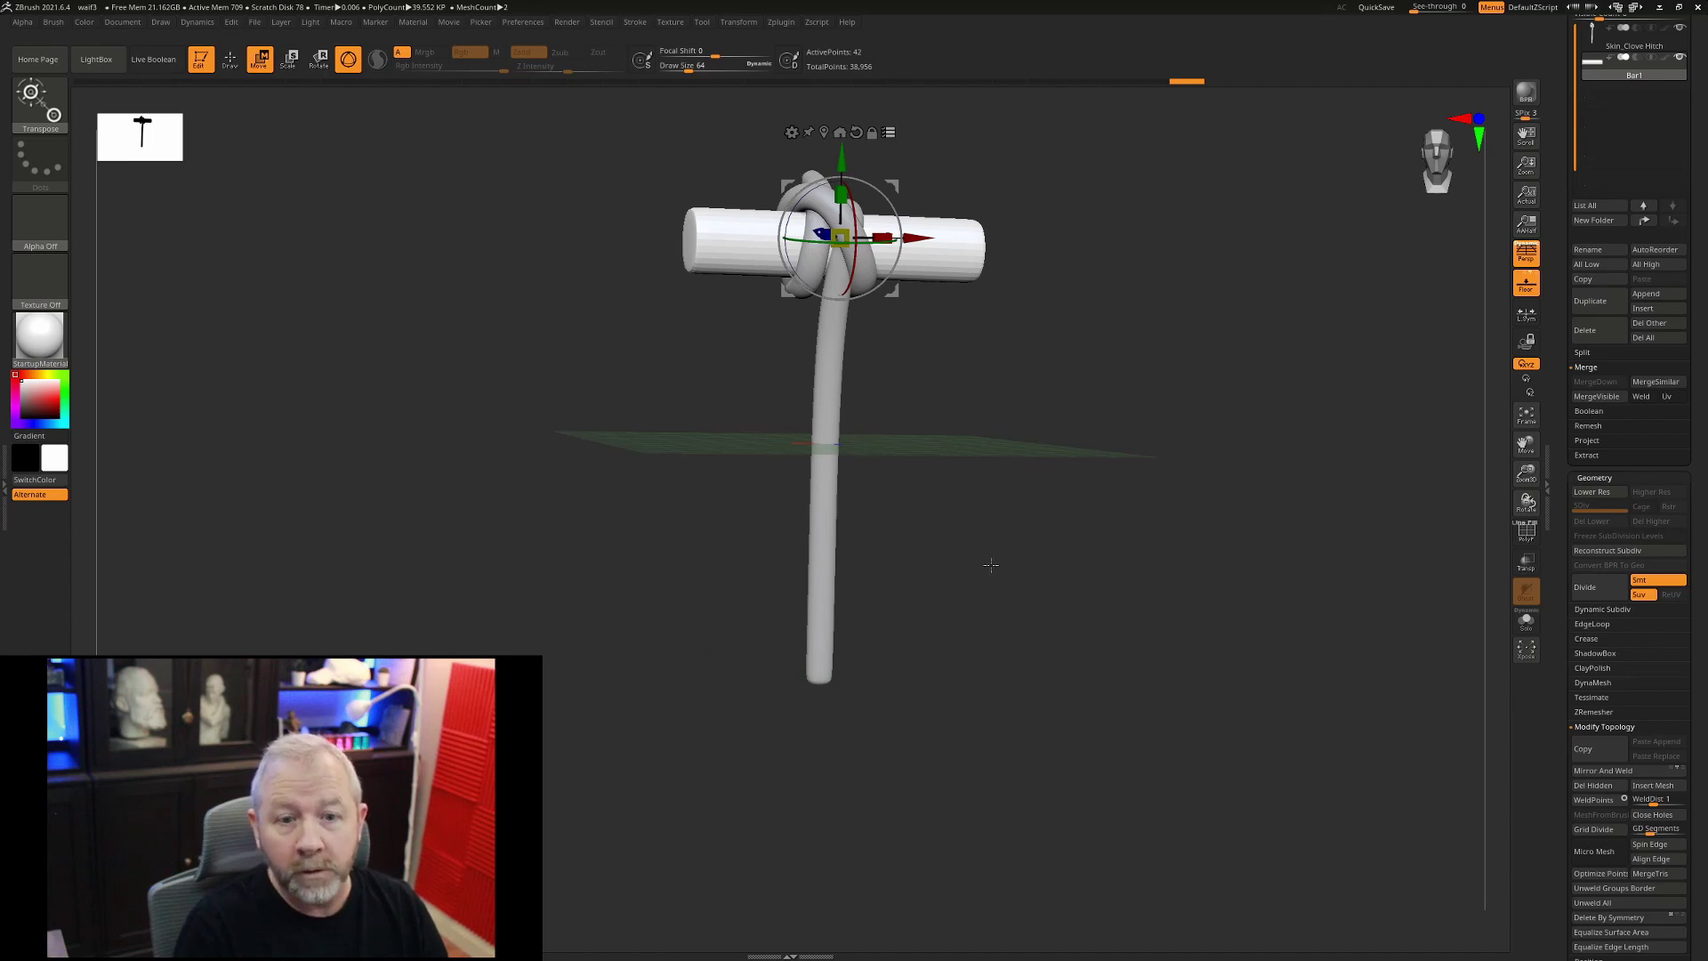
mouse_move(845, 157)
mouse_down()
mouse_move(846, 182)
mouse_move(846, 156)
mouse_up()
drag(985, 433, 1077, 641)
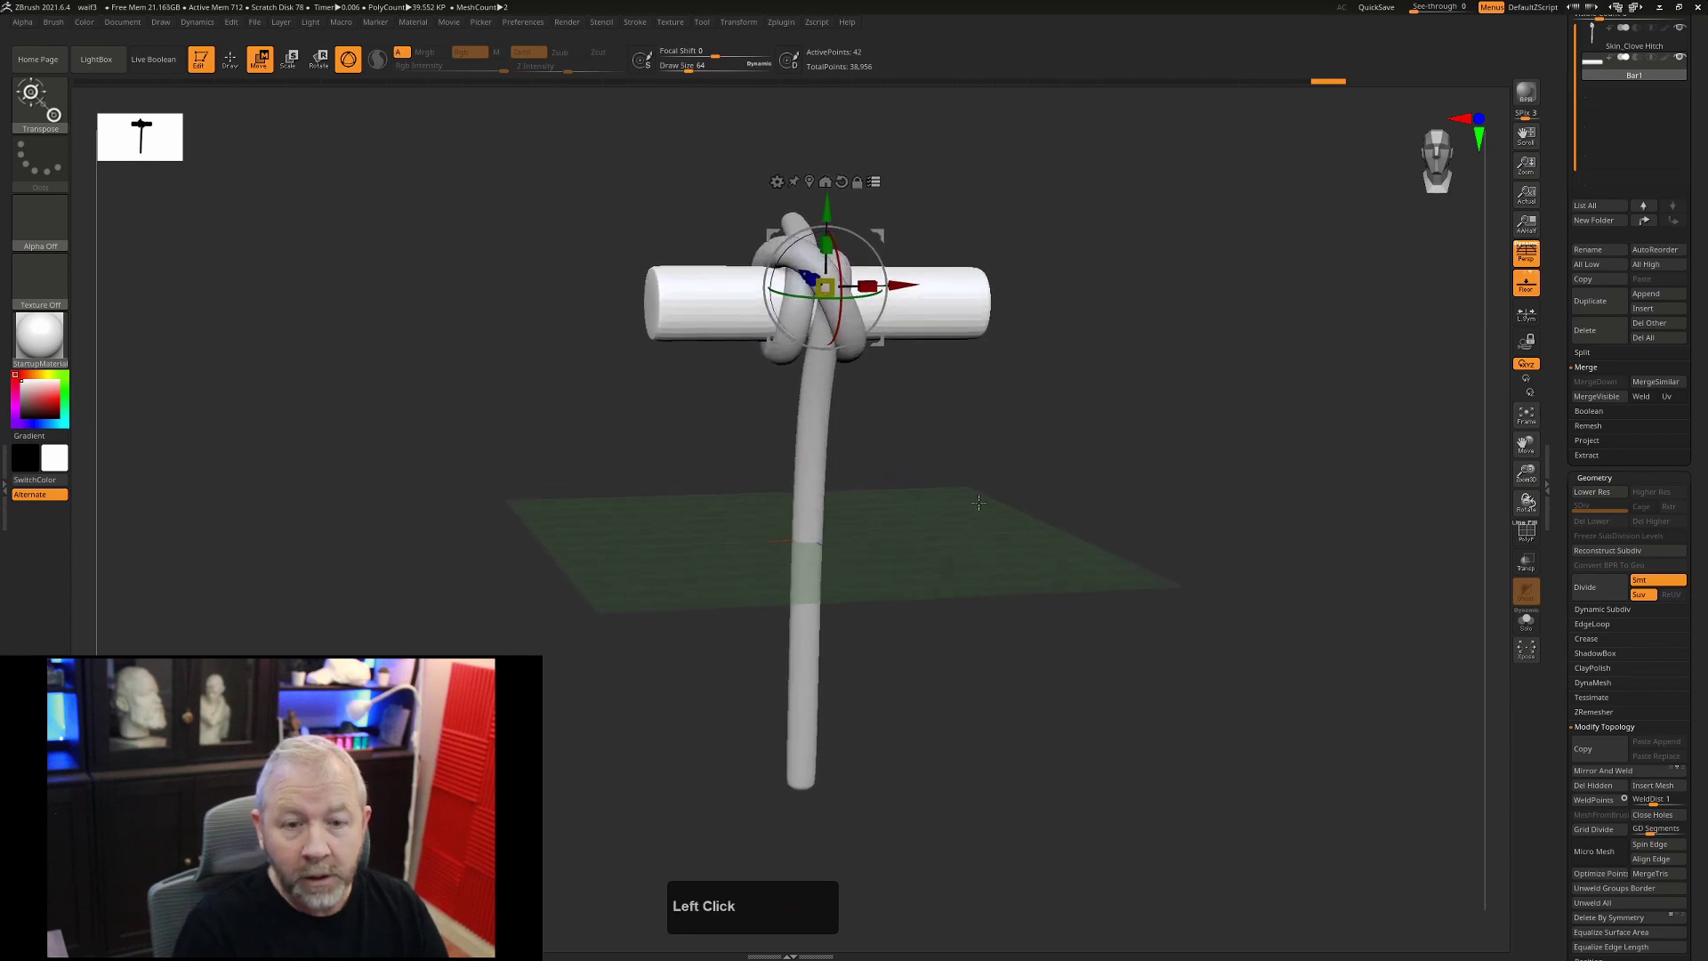
- Set the floor grid's elevation to -1
click(161, 22)
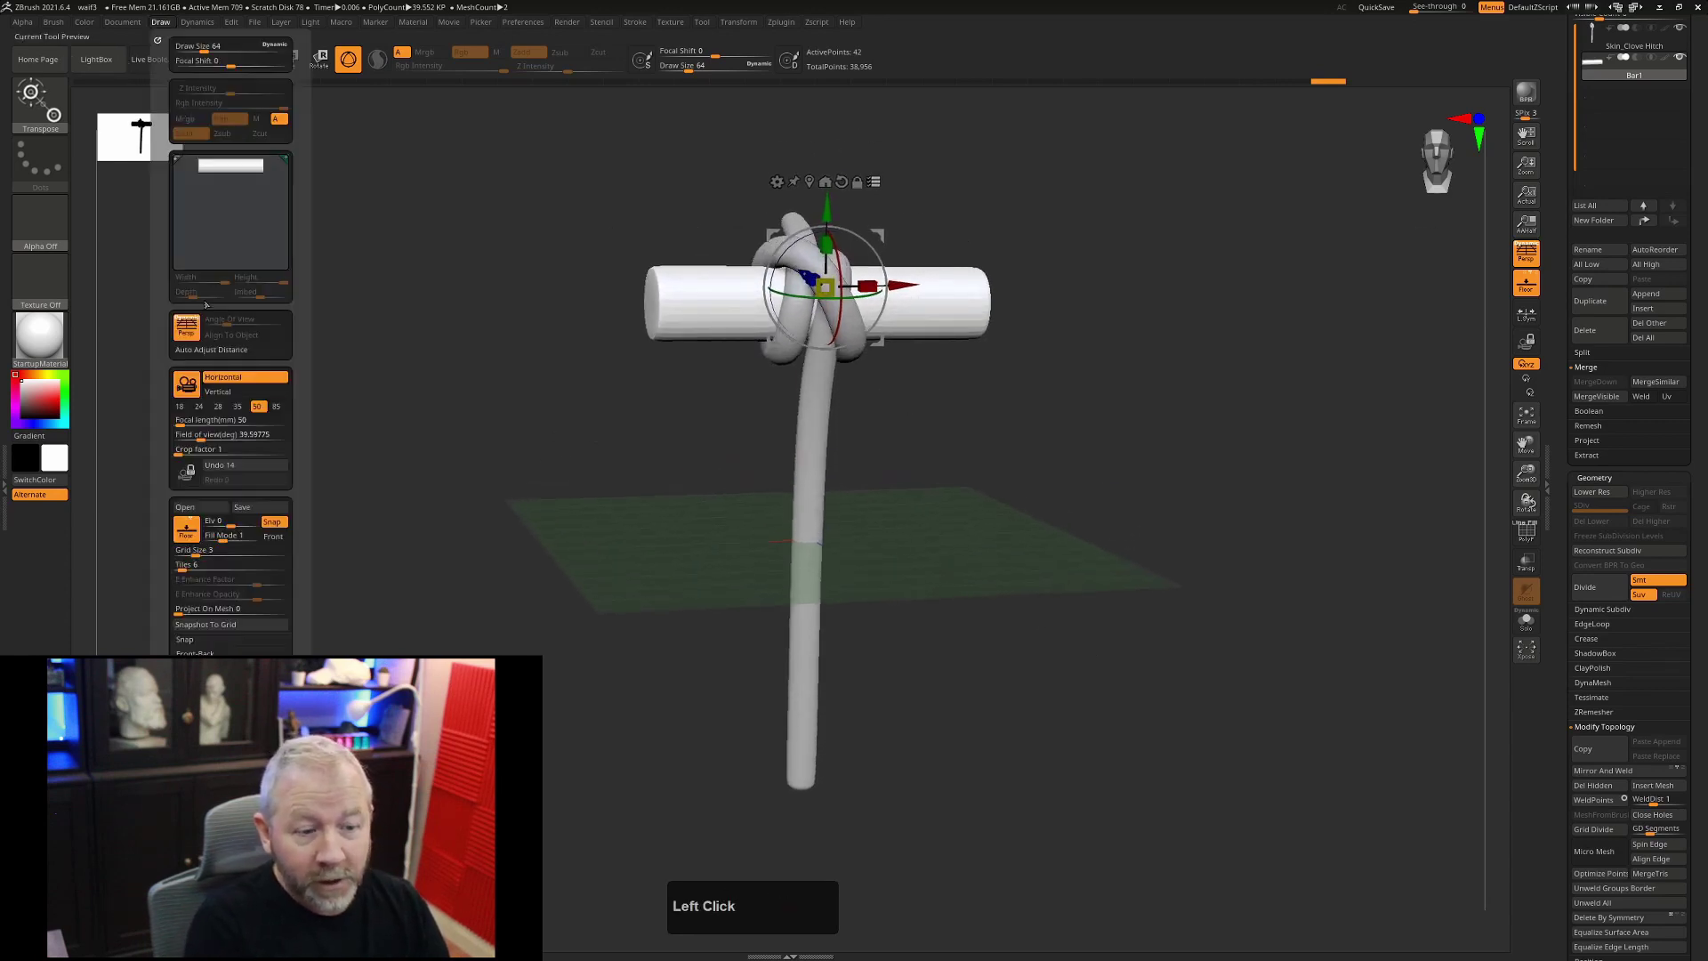
click(231, 523)
text(-1)
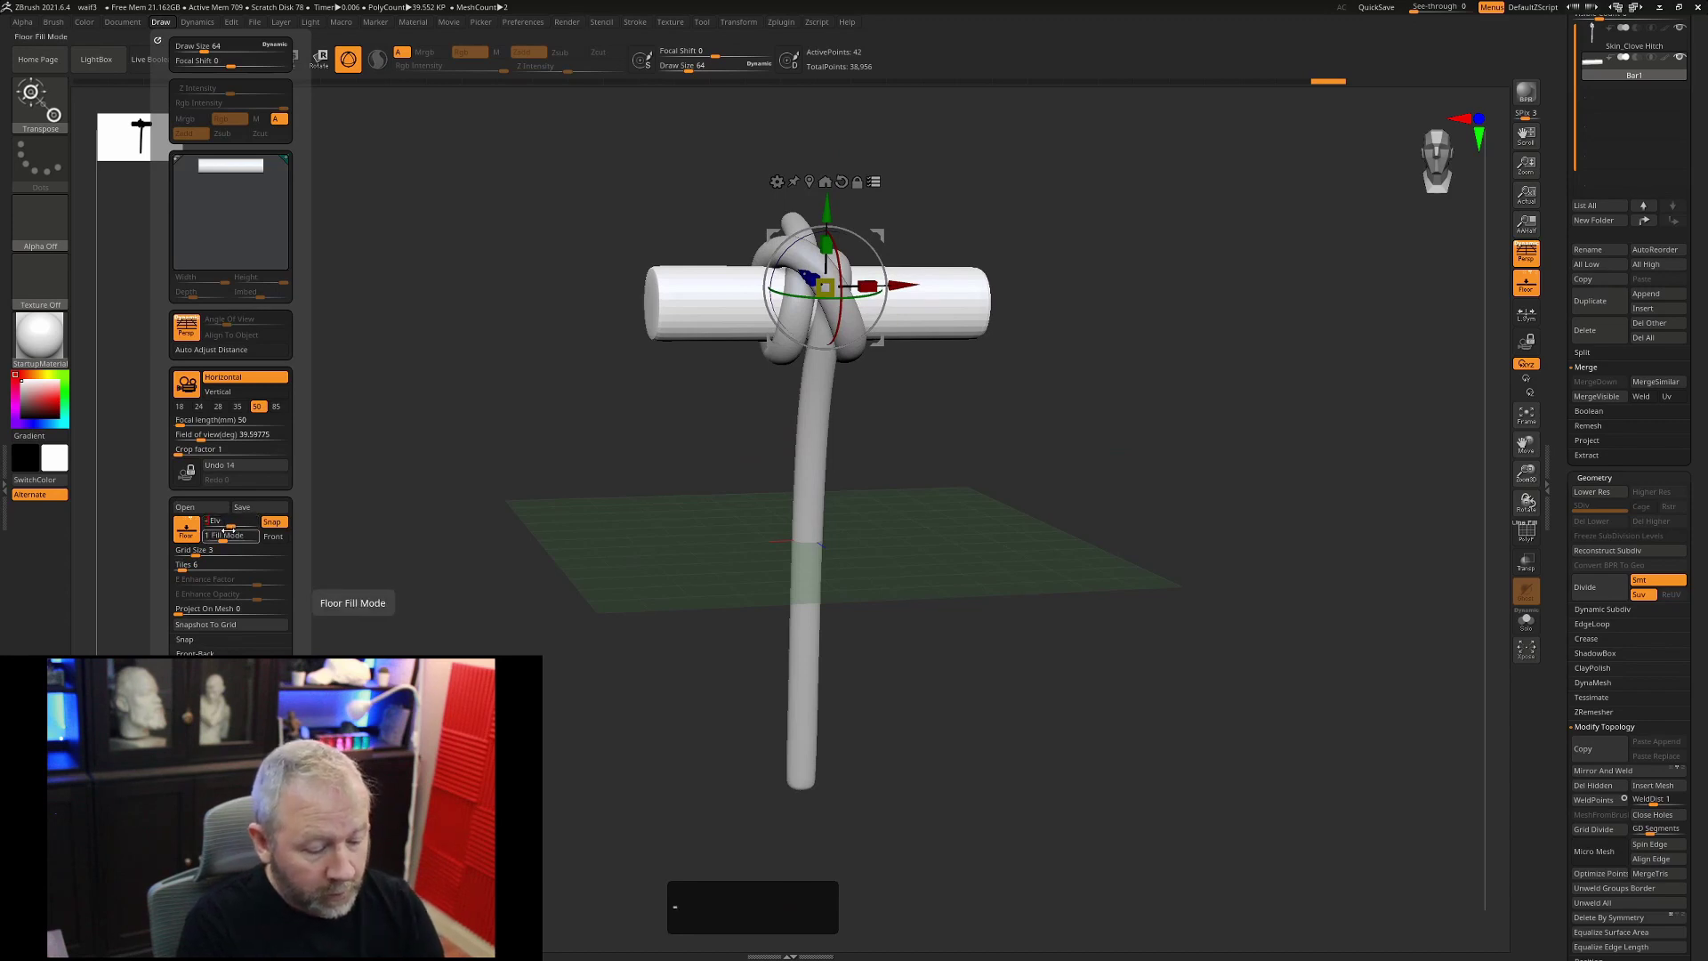
key(Tab)
mouse_move(1089, 751)
mouse_down()
mouse_move(1106, 649)
mouse_move(995, 644)
mouse_up()
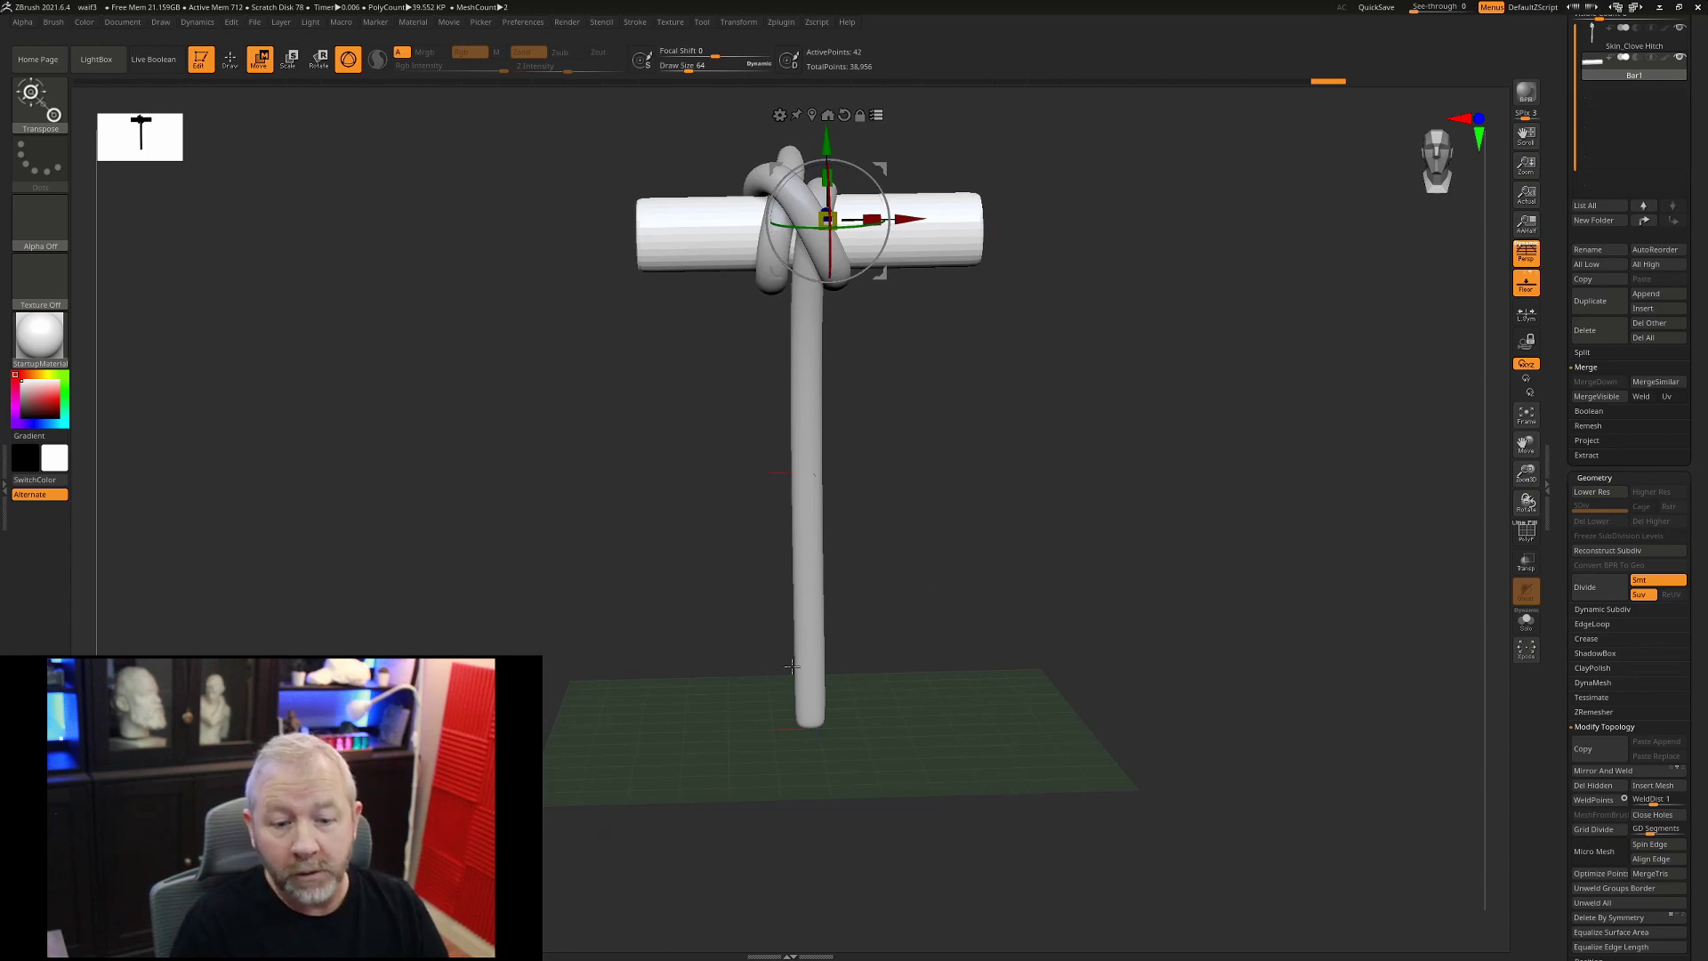
- Select the clove hitch rope subtool and switch from the transform gizmo to Draw mode
drag(999, 545, 1008, 552)
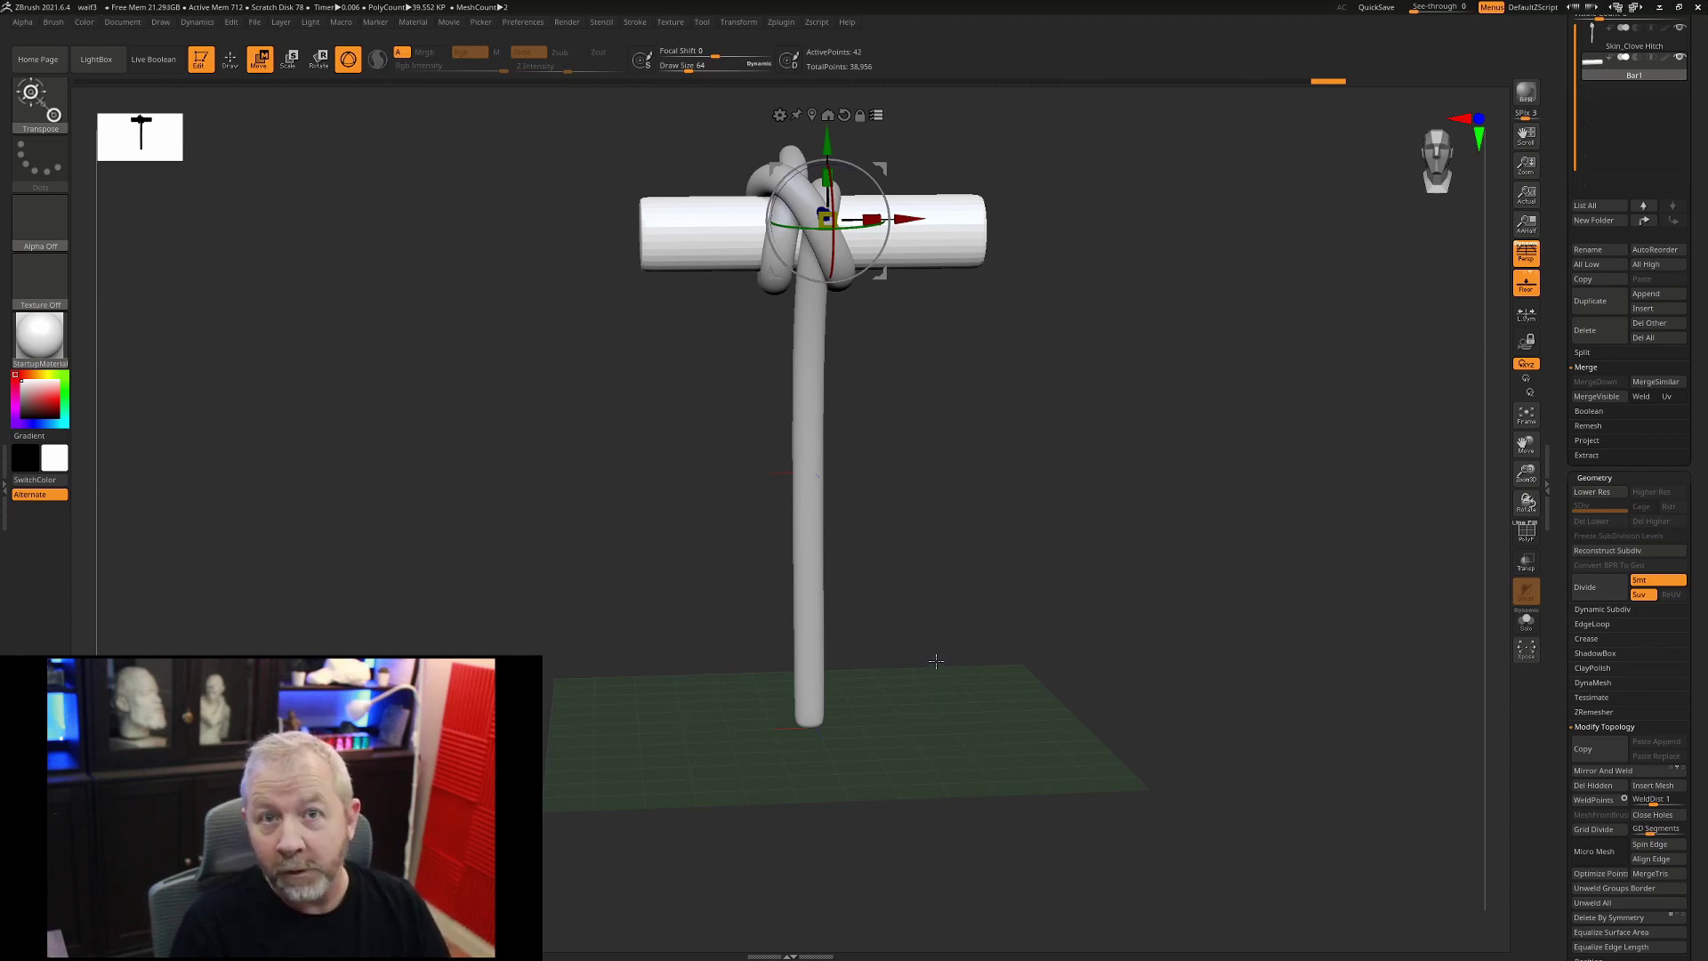
click(804, 545)
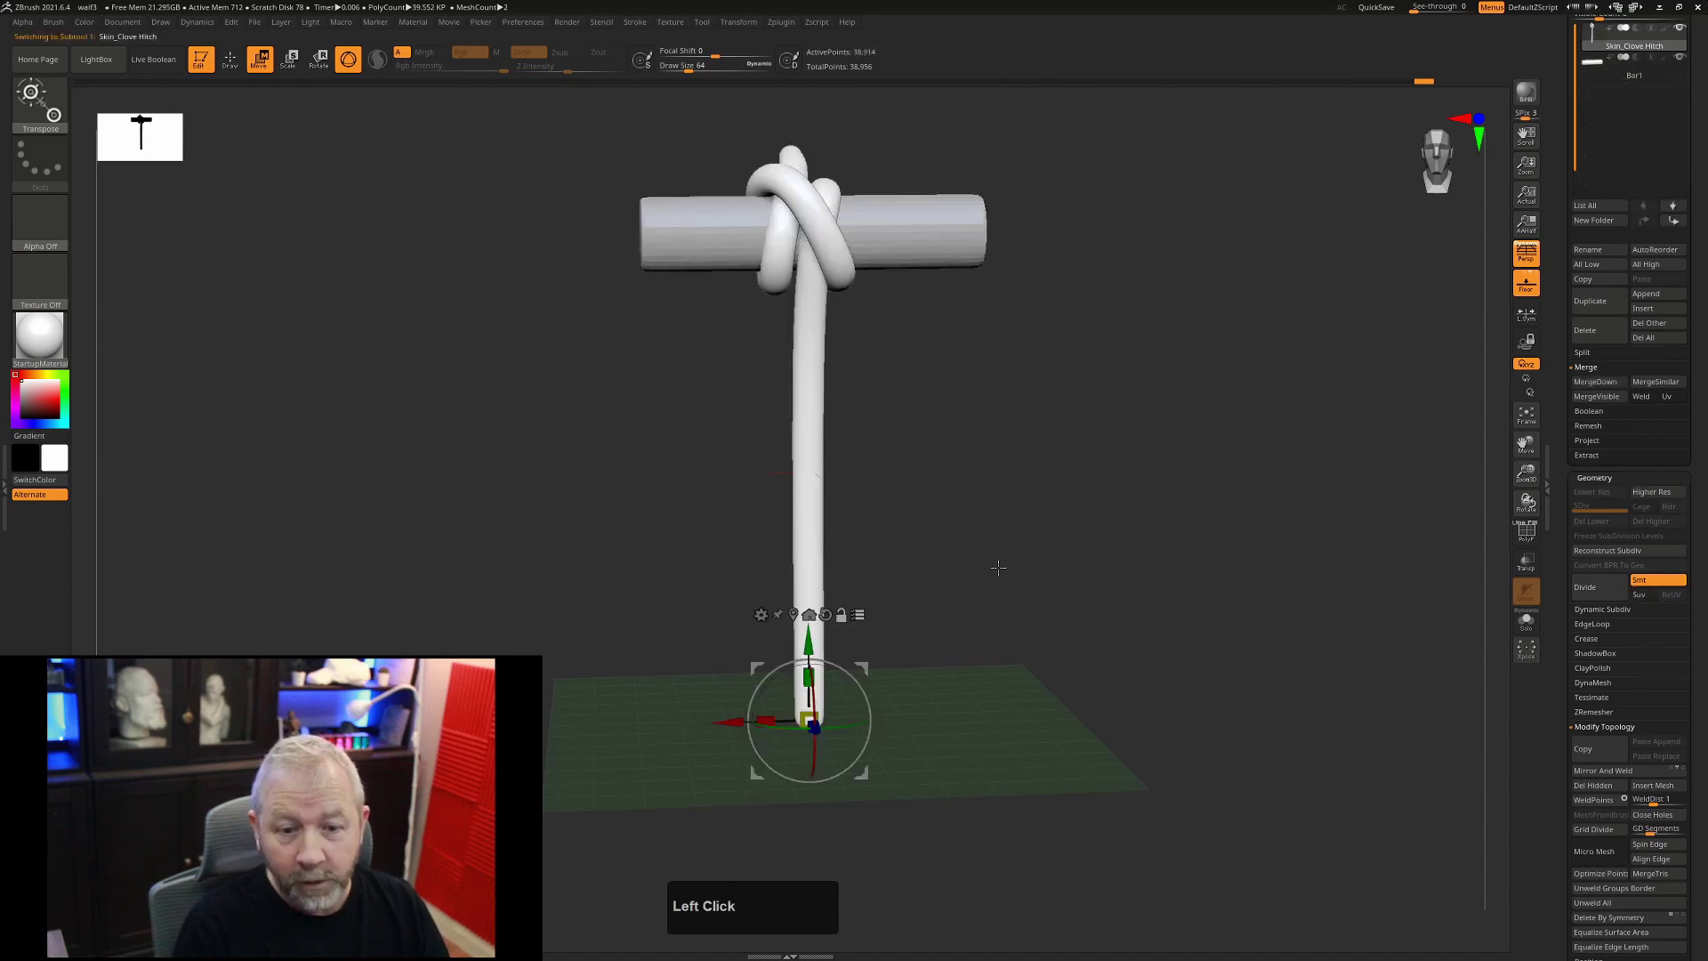
drag(980, 540, 995, 534)
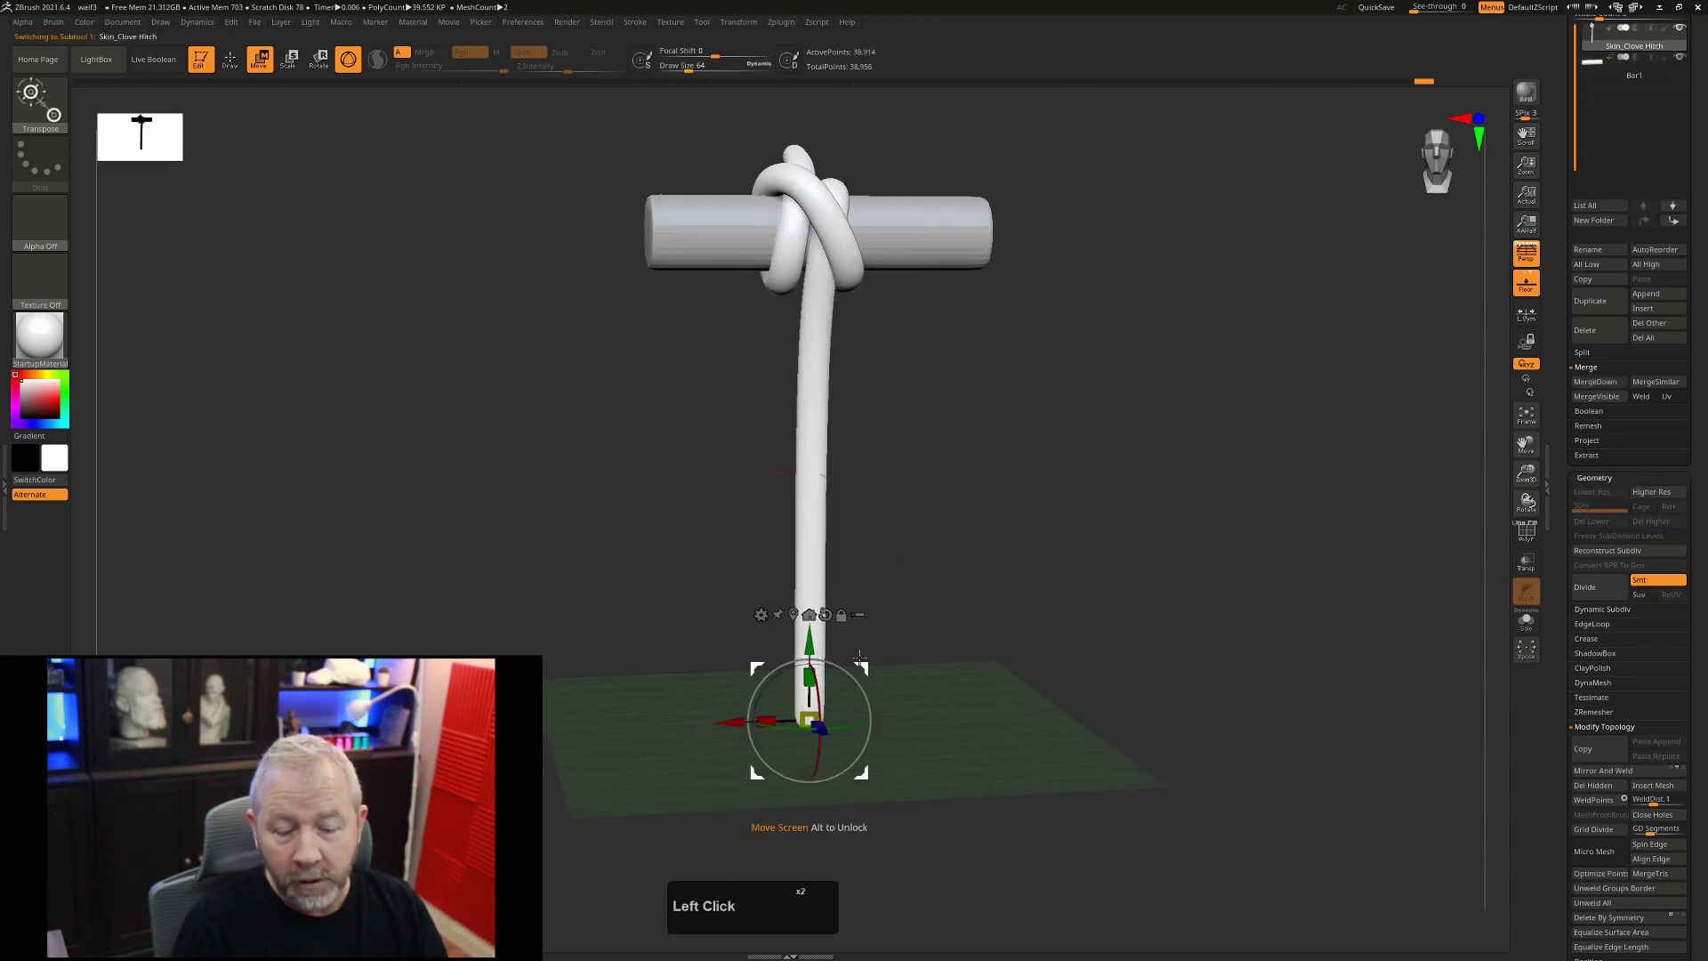
key(q)
drag(941, 484, 832, 515)
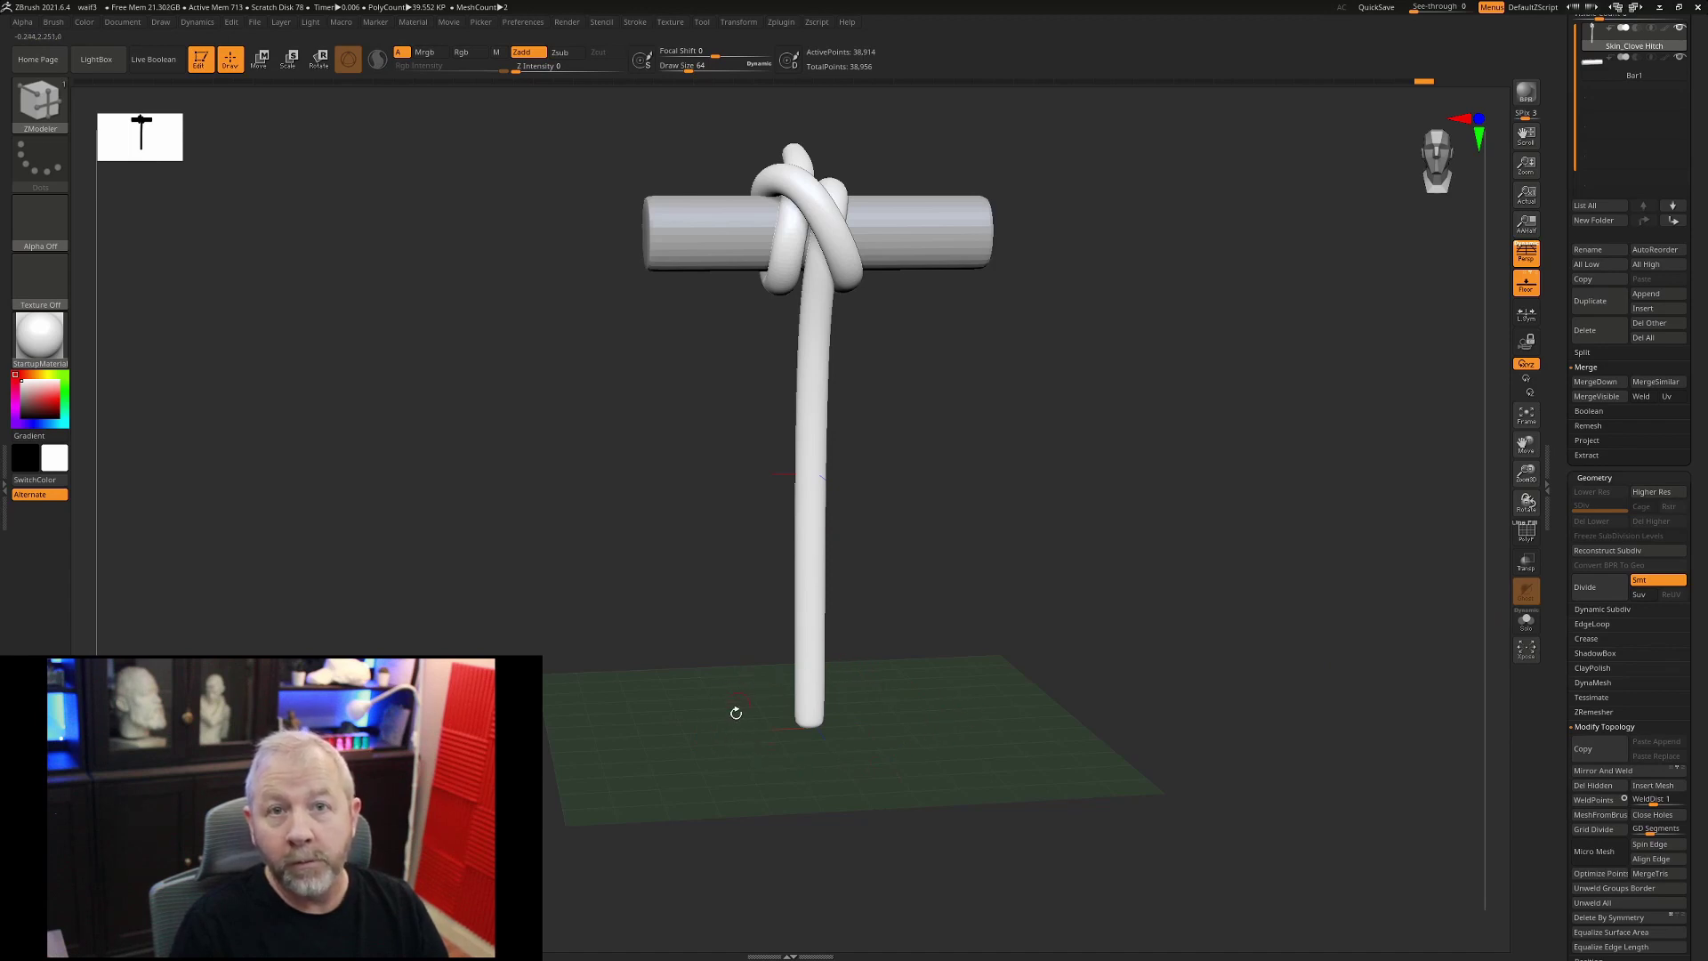
- Run Mirror And Weld on the rope, agreeing to proceed with the non-zero grid elevation, and undo the mirror
click(1640, 771)
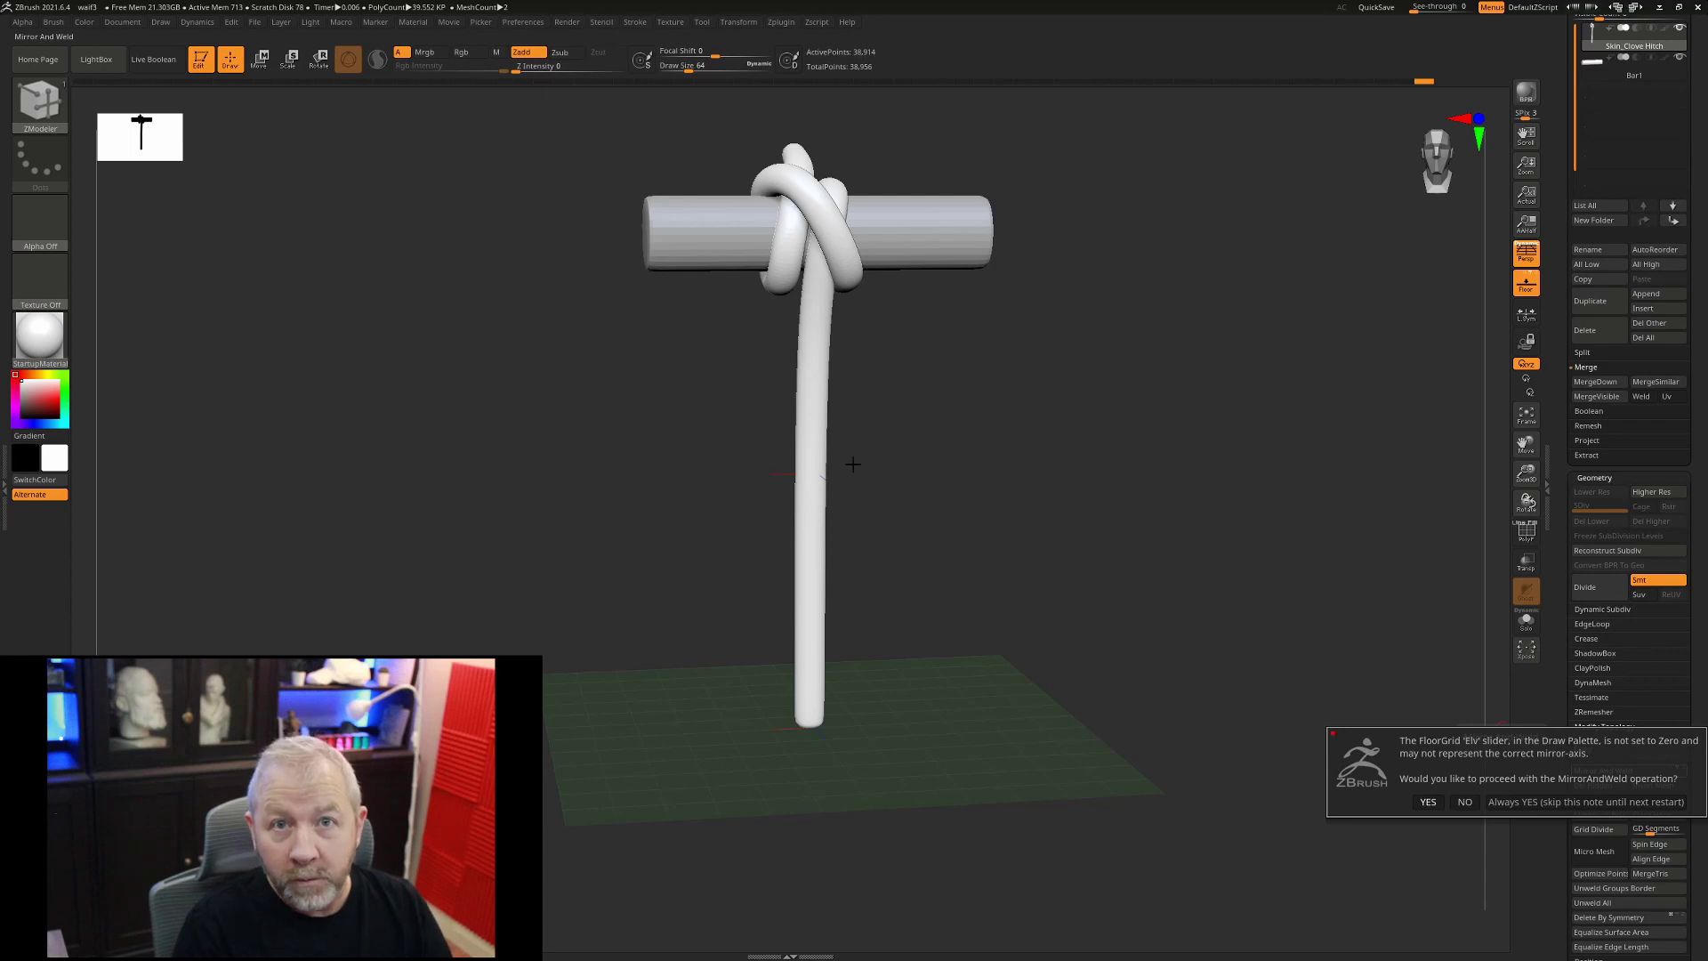
click(1428, 802)
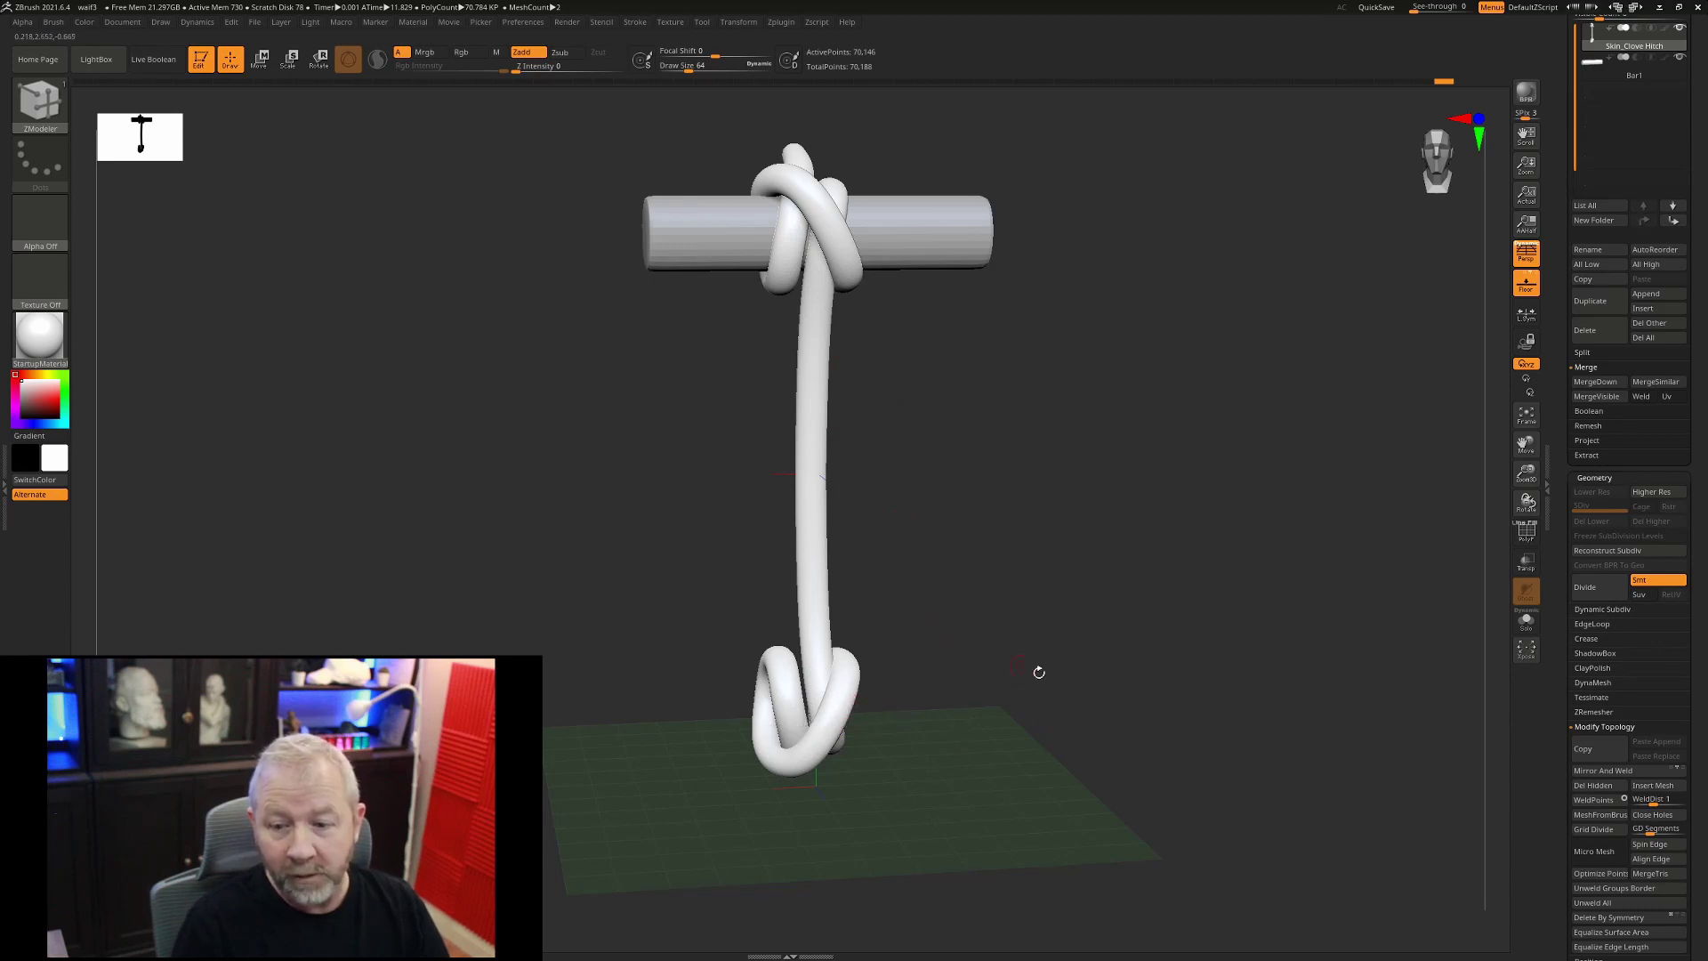
key(ctrl+z)
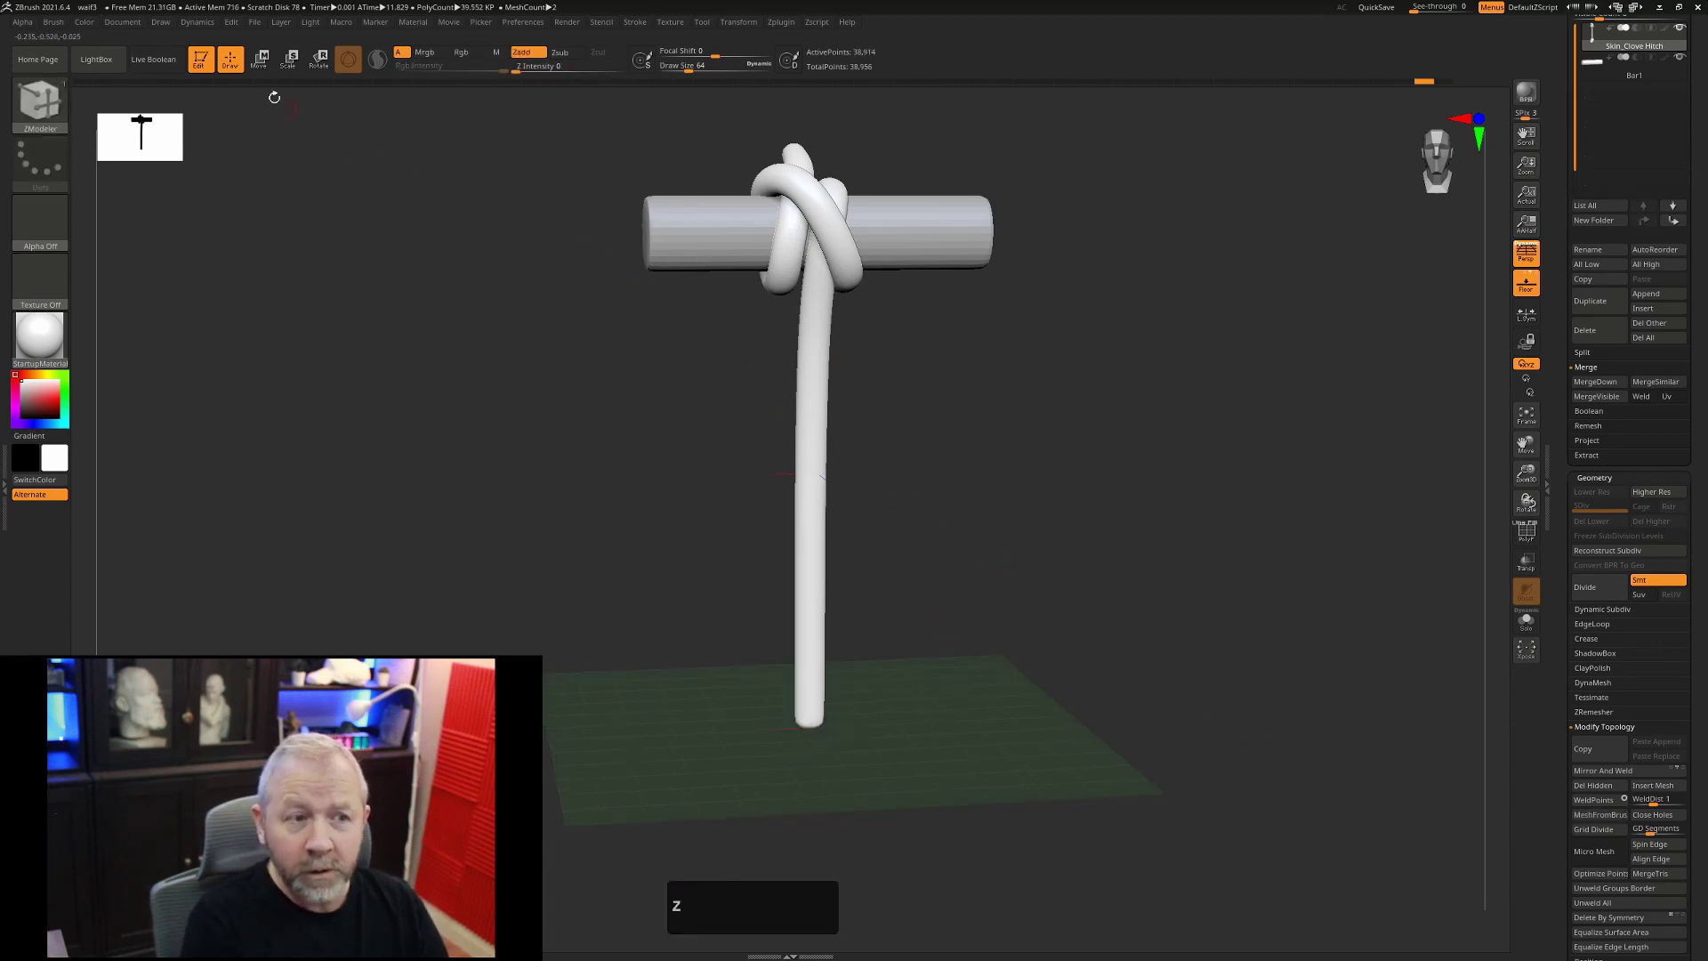
- Set the floor grid's elevation to 0, and test Mirror And Weld on the rope, undoing the mirror
click(164, 22)
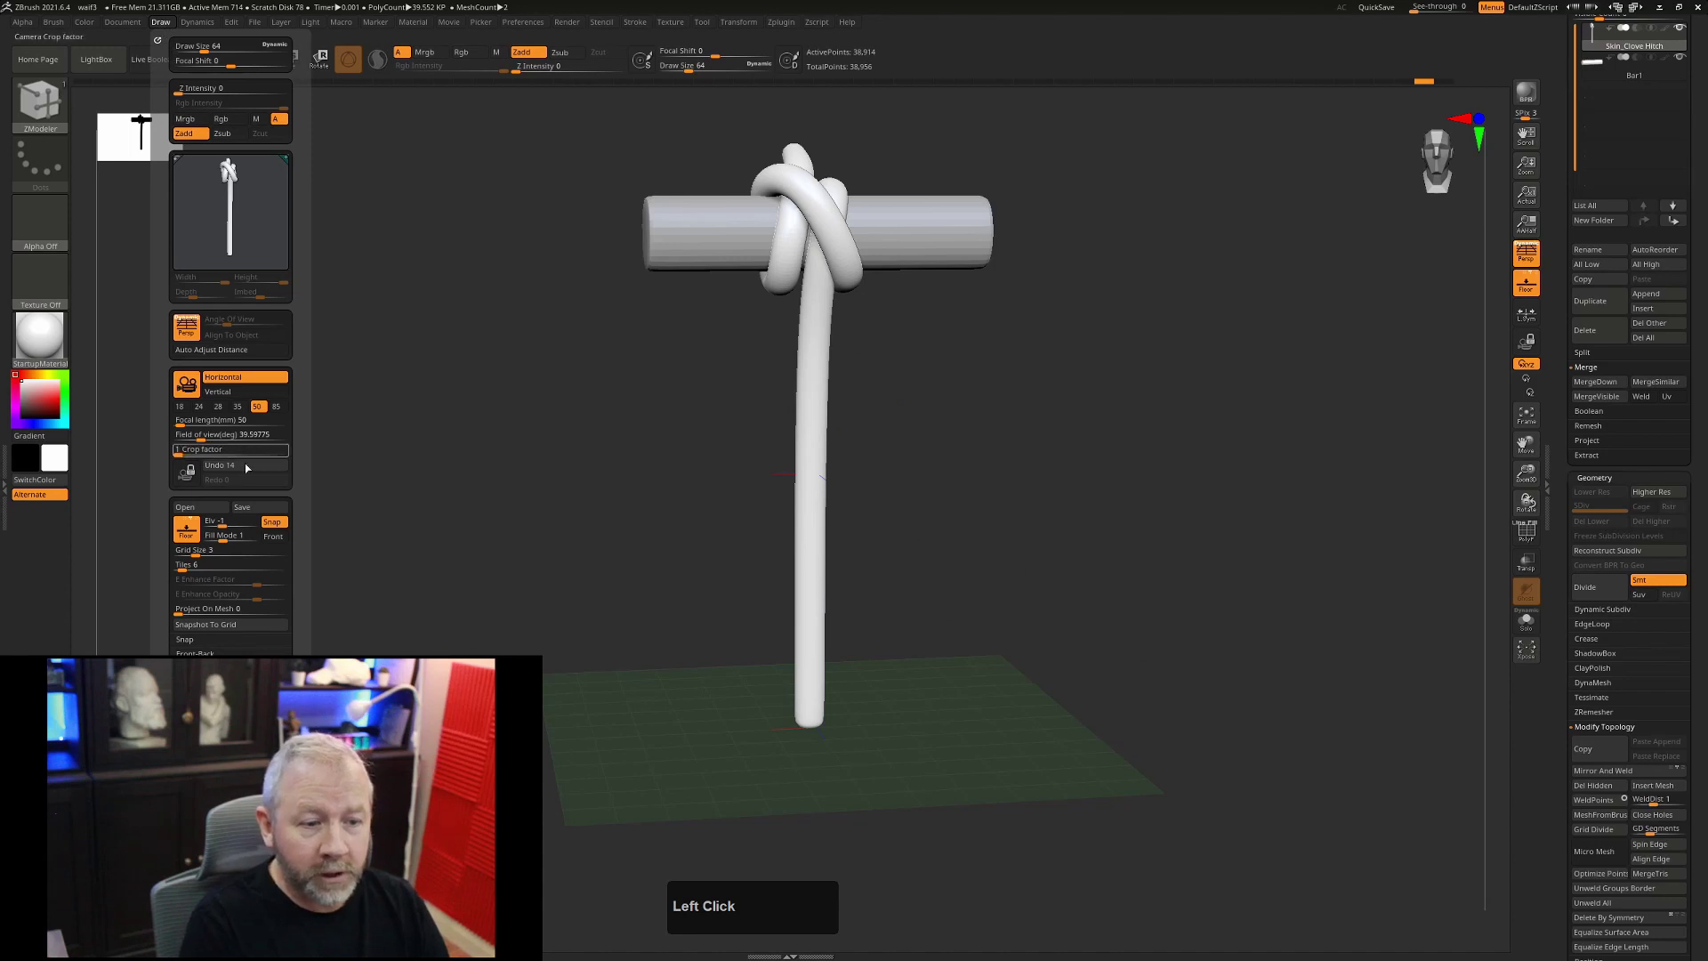
text(0)
key(Tab)
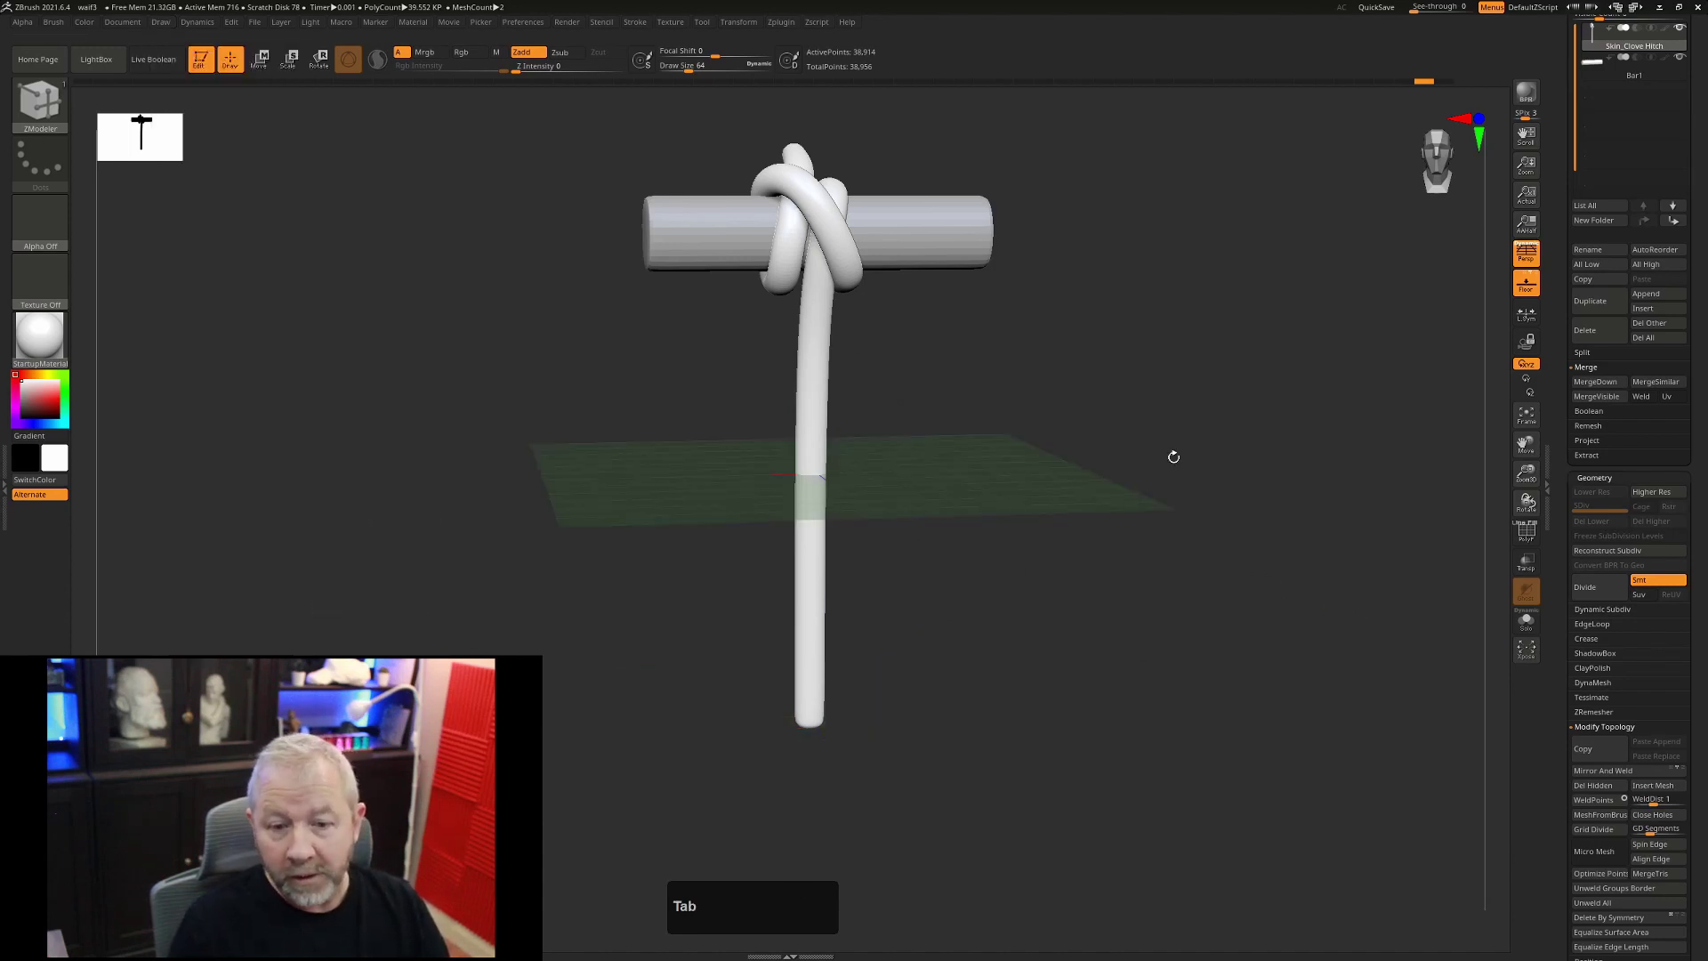
click(1621, 785)
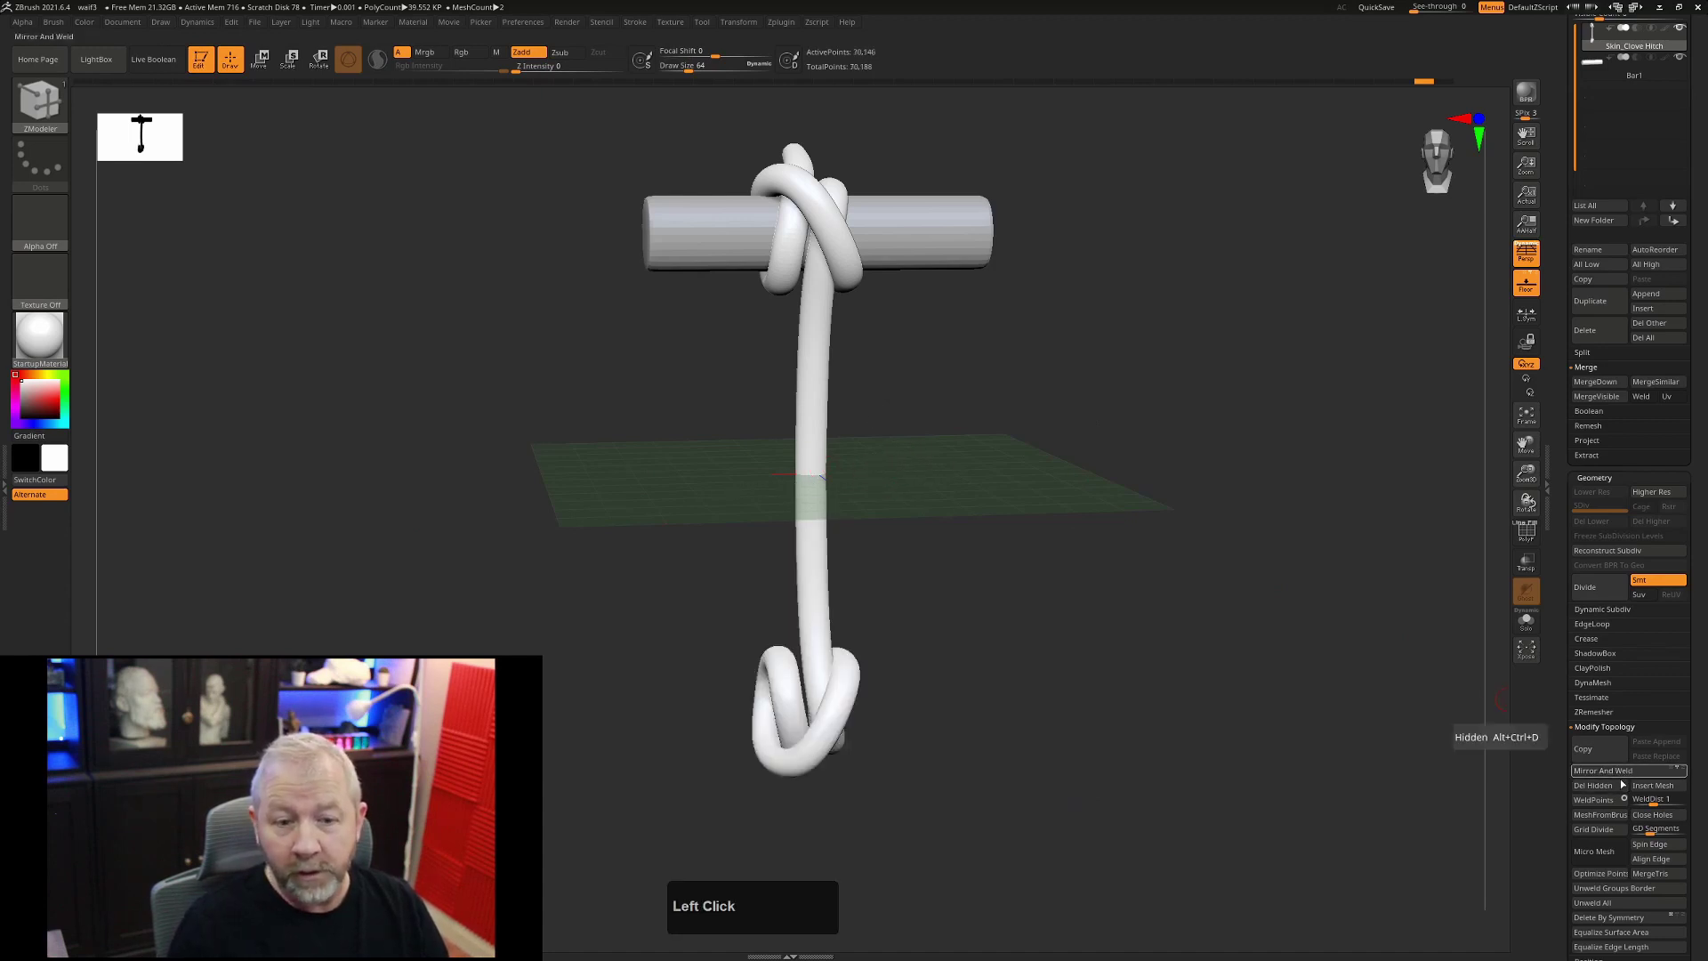
key(ctrl+z)
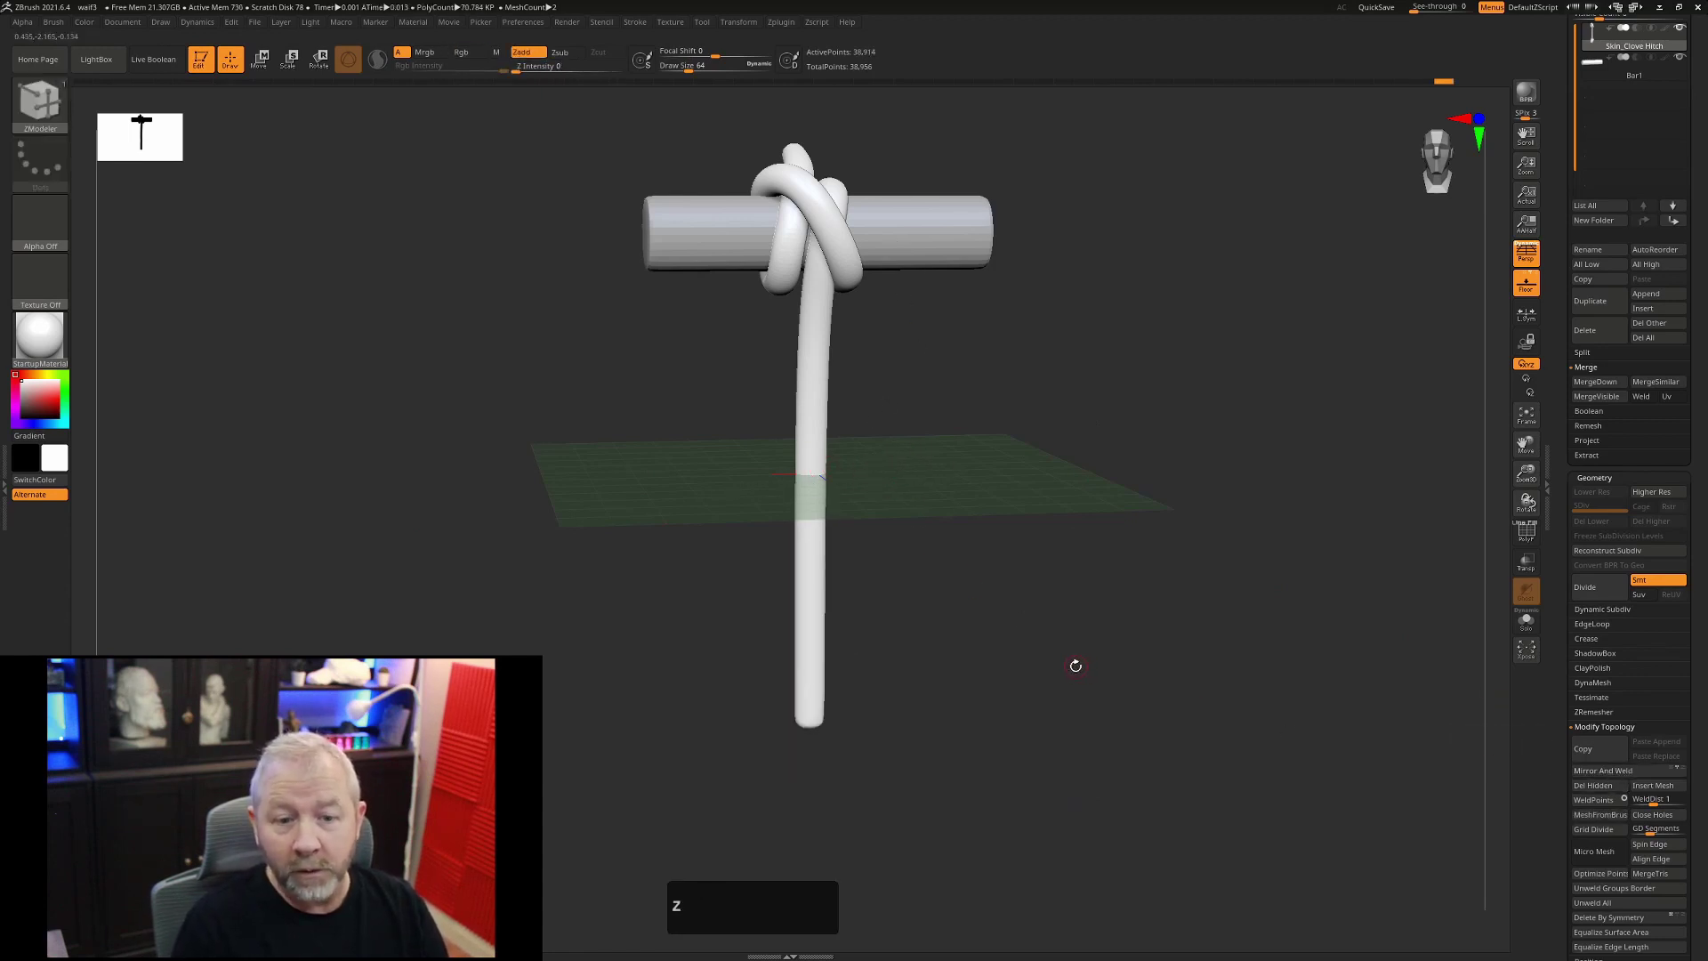
- Enable transforming all selected subtools and move the rope and bar down together along the Y axis
key(w)
click(860, 614)
drag(809, 643, 809, 736)
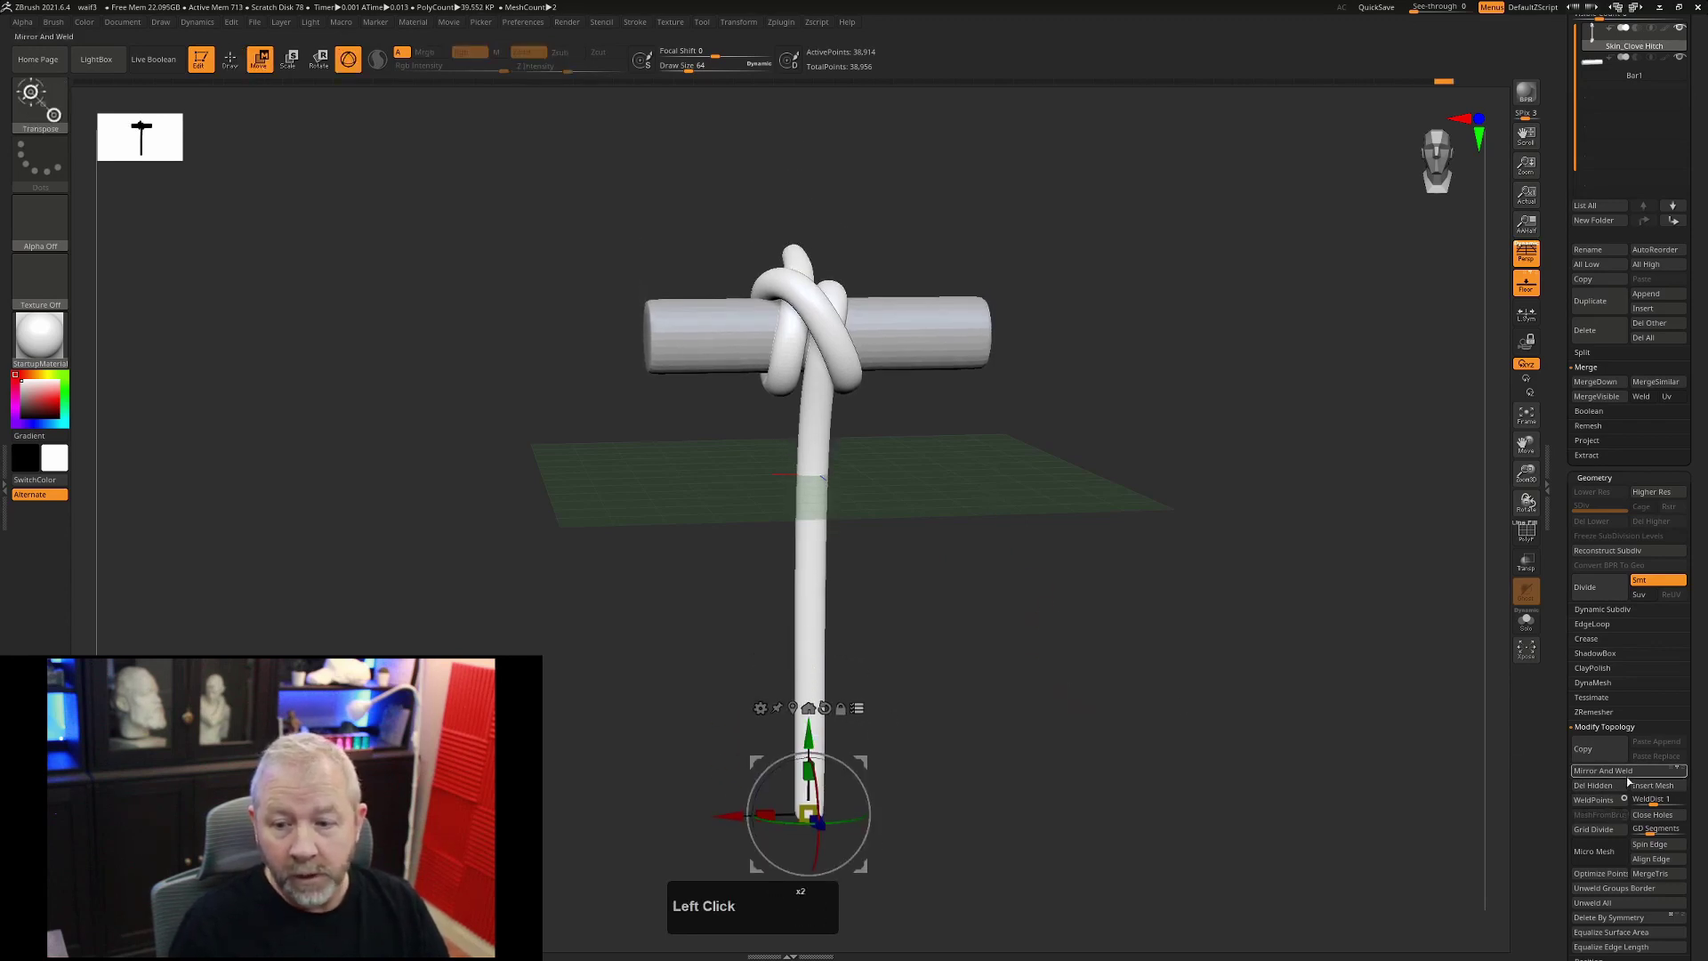
- Mirror and weld the lowered rope, undo the mirror, and turn off transforming all selected subtools
click(1631, 772)
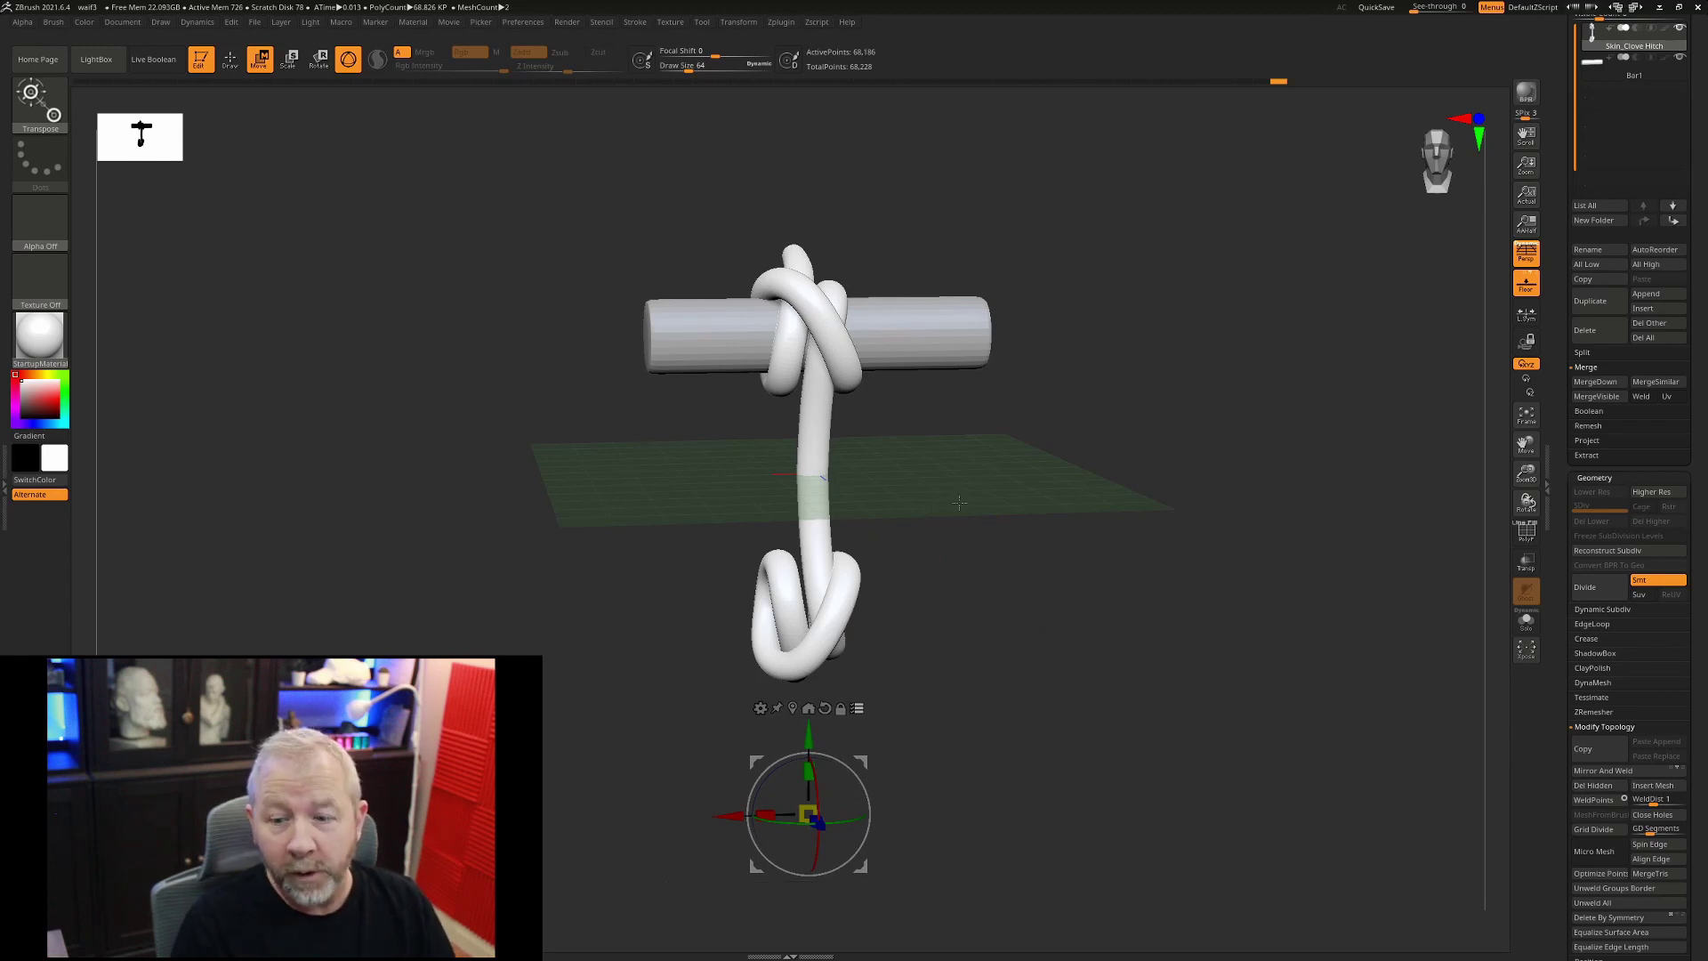
key(ctrl+z)
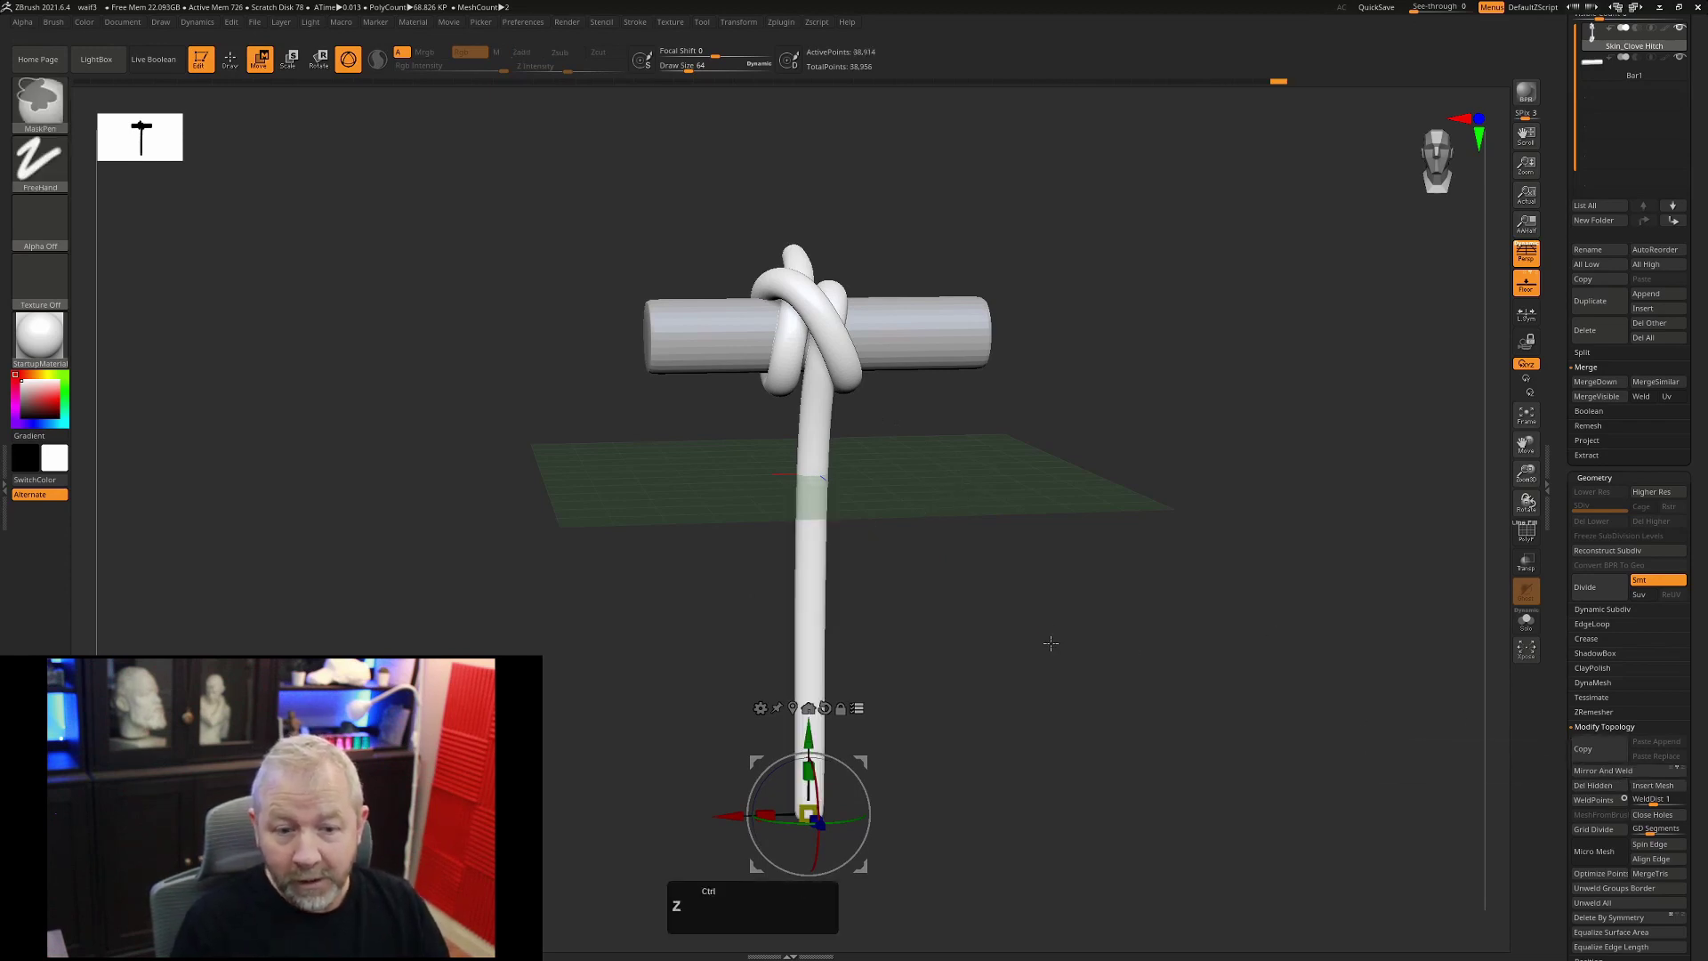
click(857, 708)
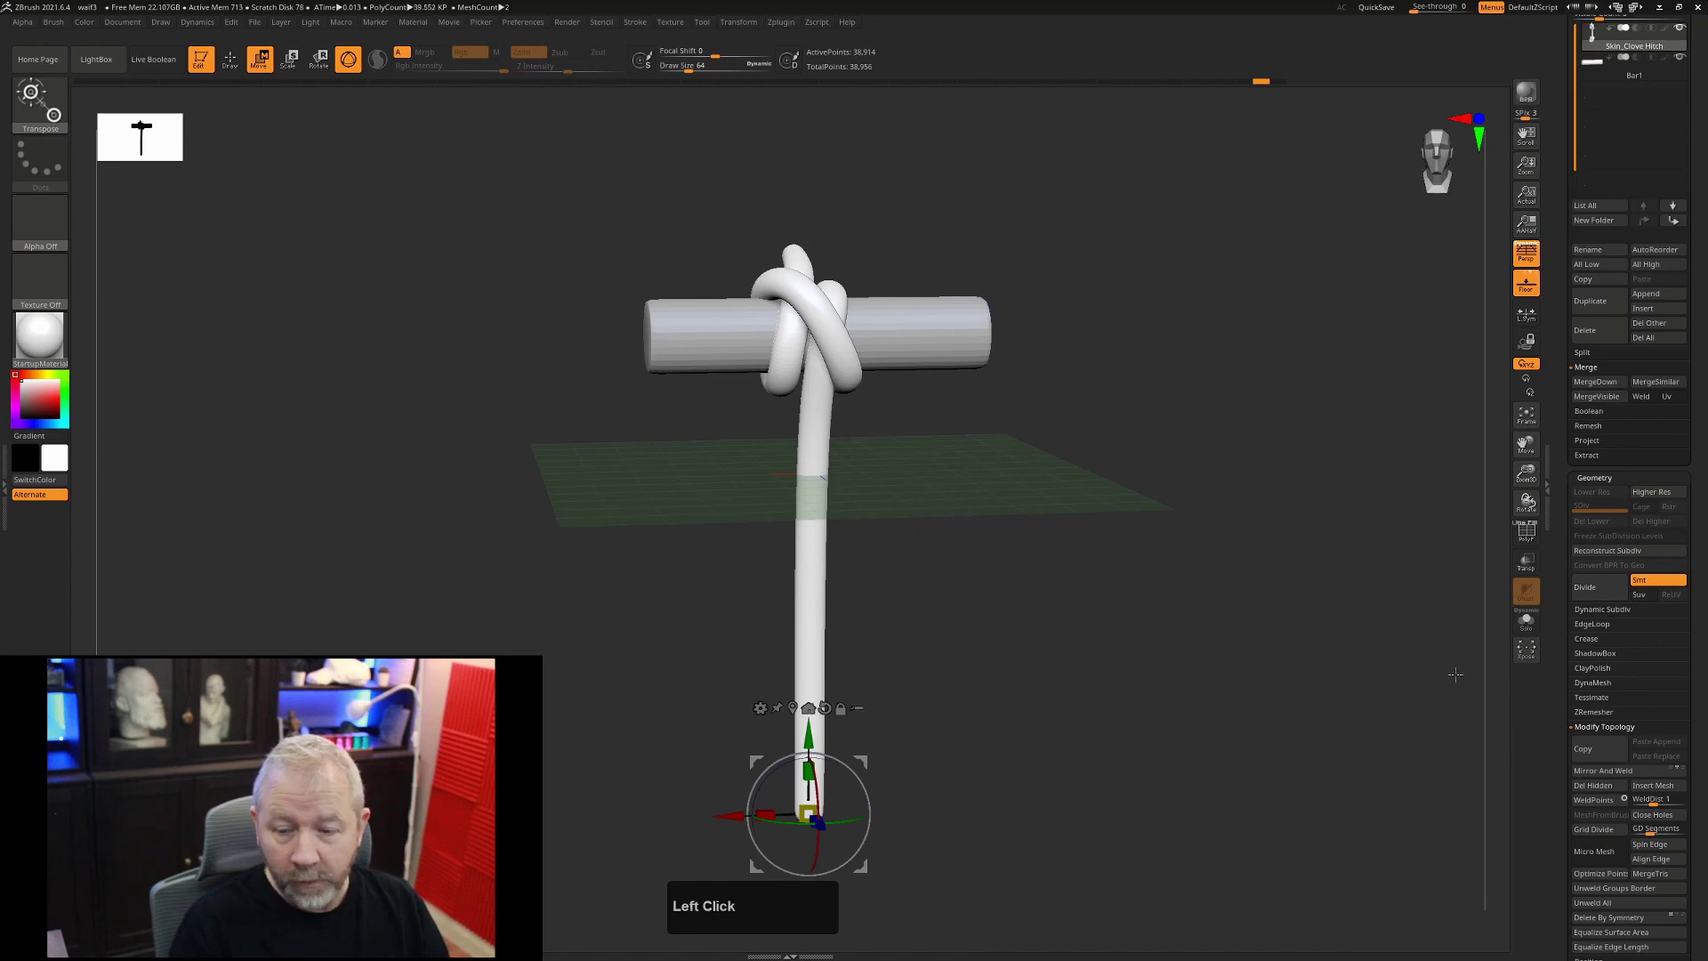
- Set the floor grid's elevation to -1 and try Mirror And Weld on the rope, declining to proceed
click(161, 22)
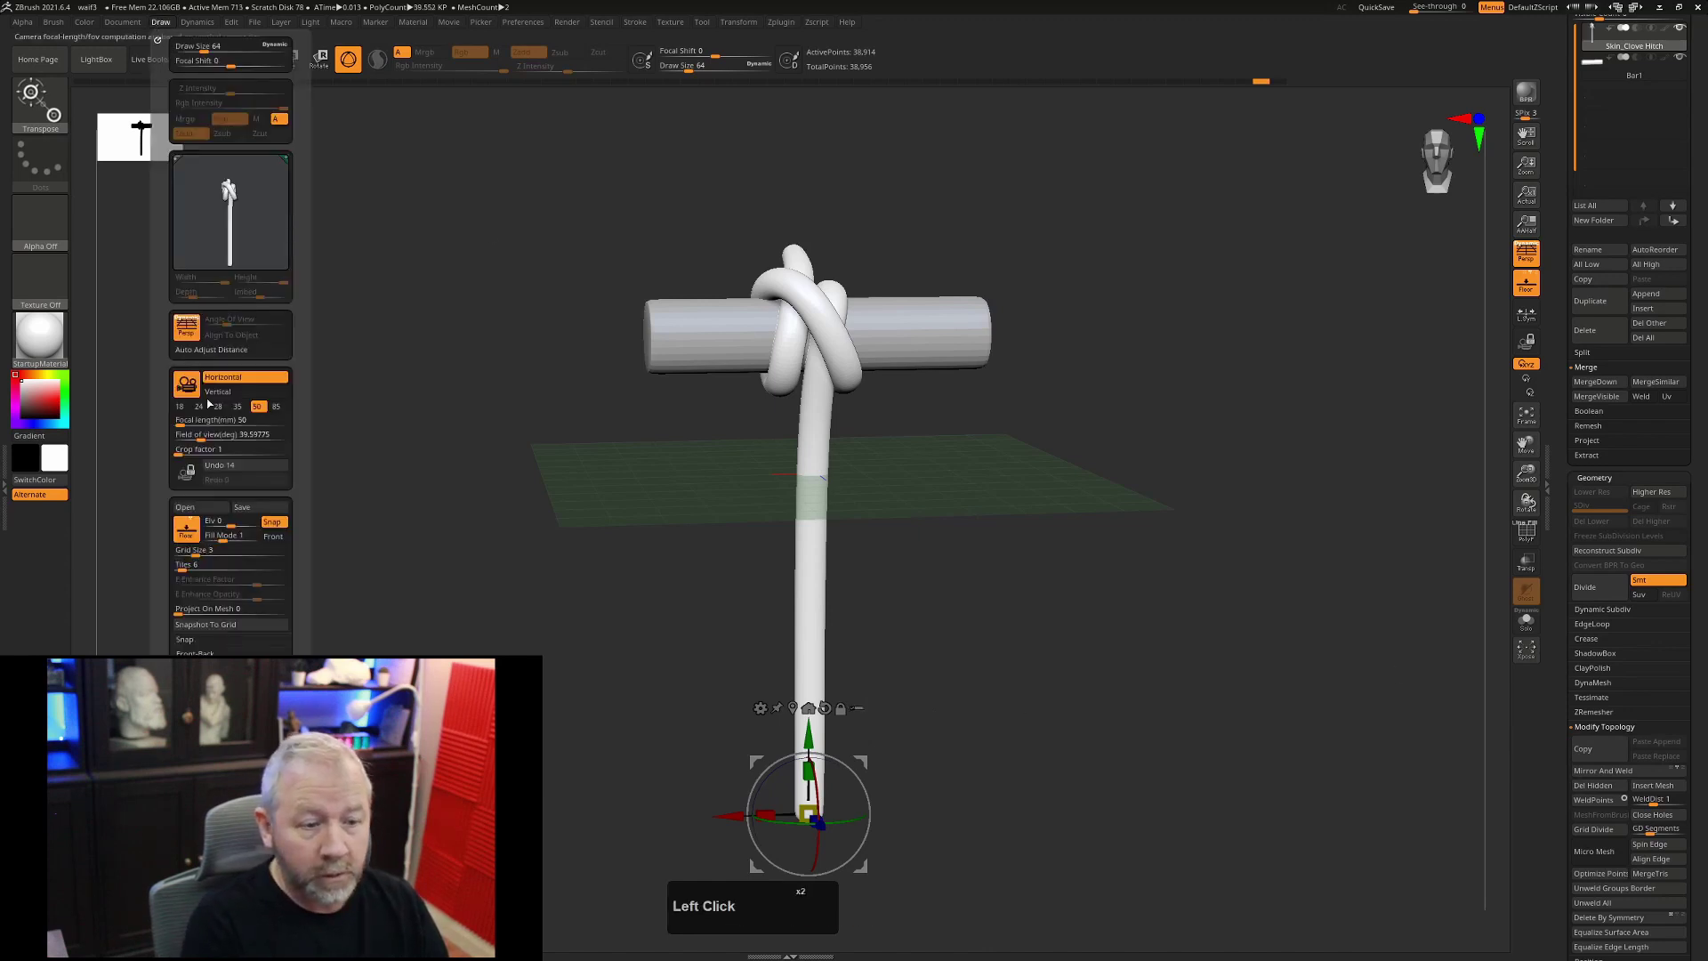
click(216, 523)
text(-1)
key(Tab)
alt+drag(1072, 691, 1066, 650)
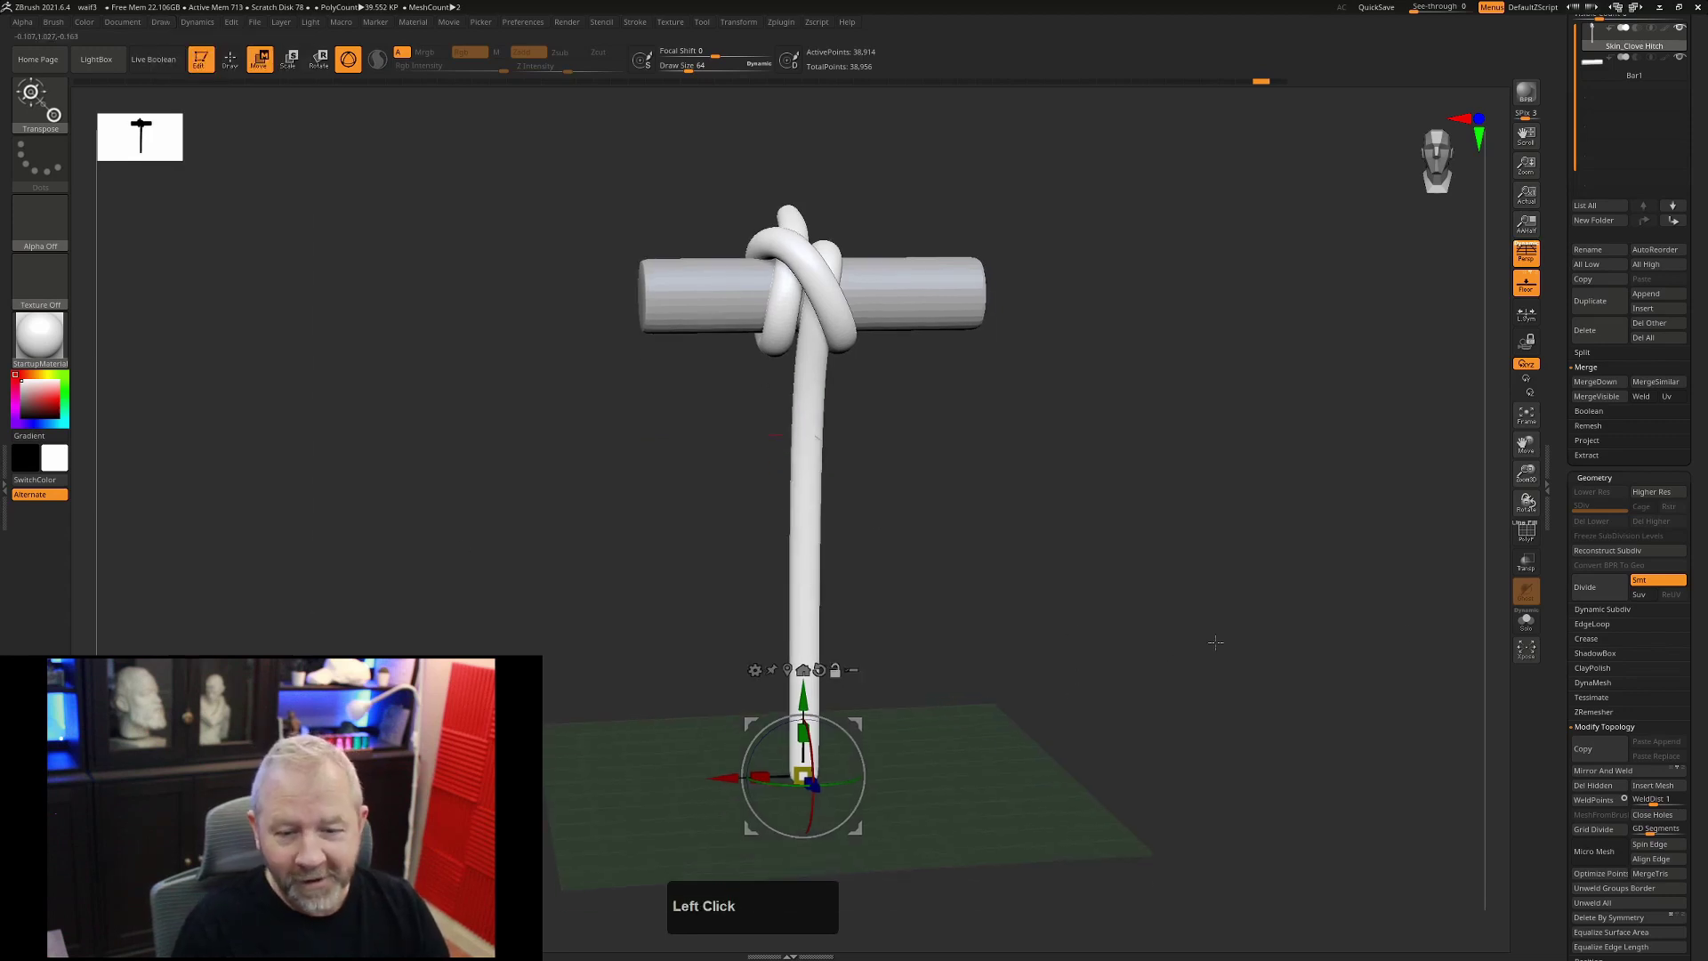
click(1624, 772)
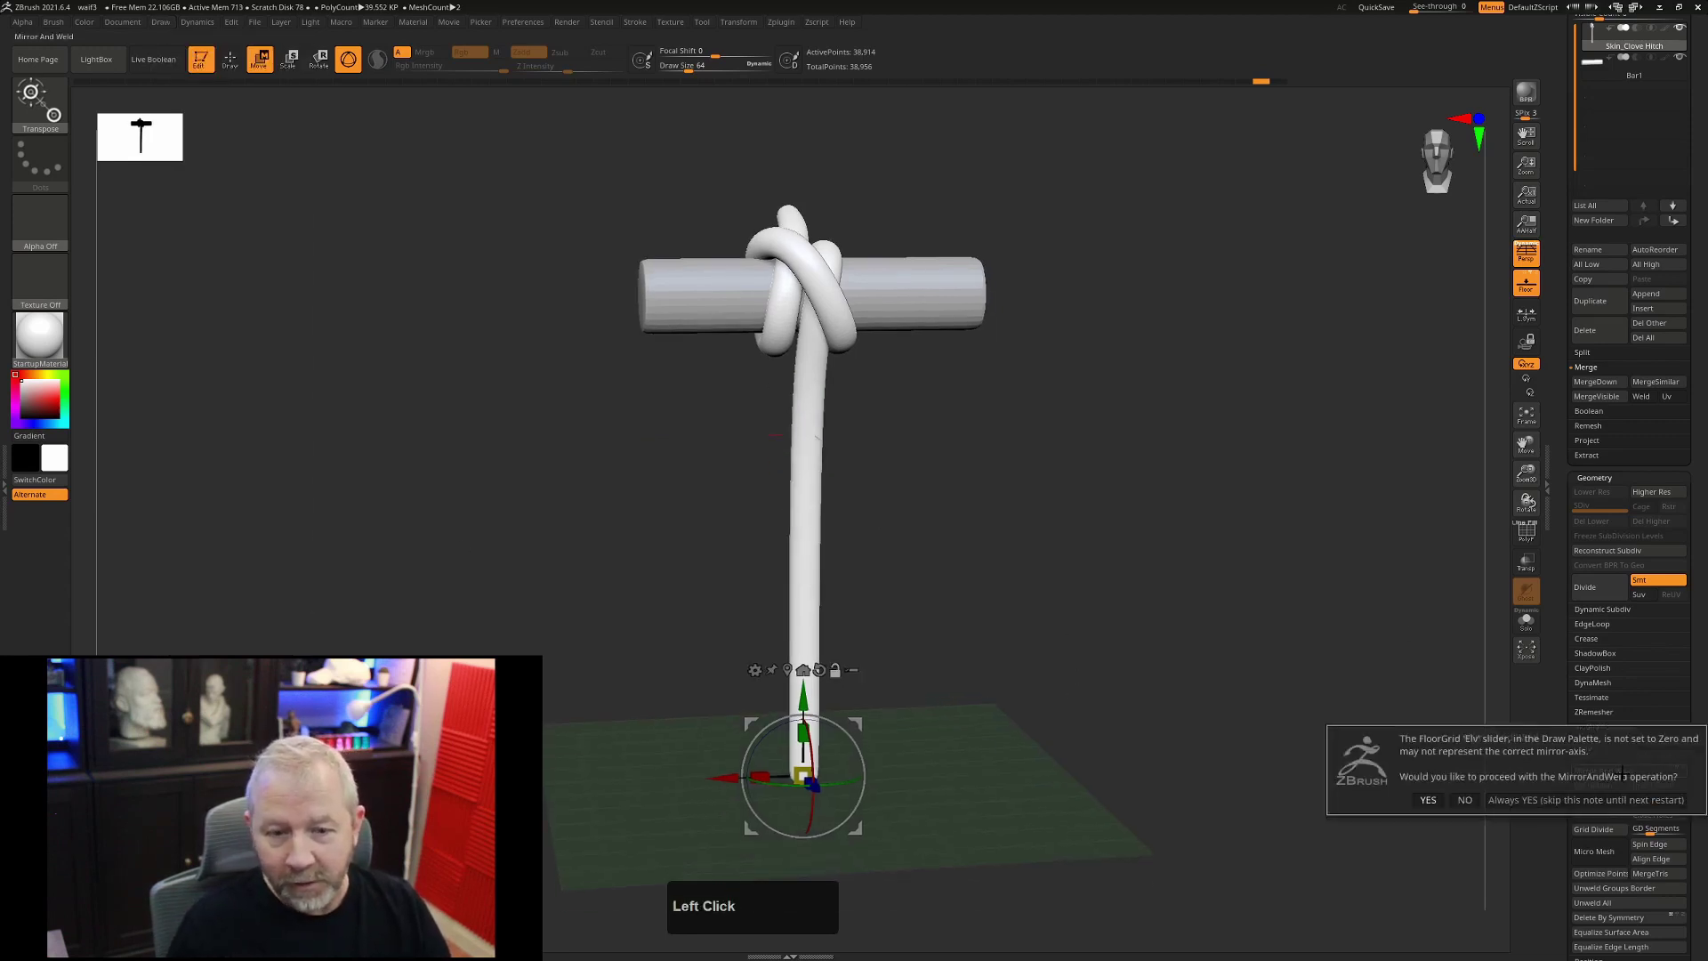
click(1465, 800)
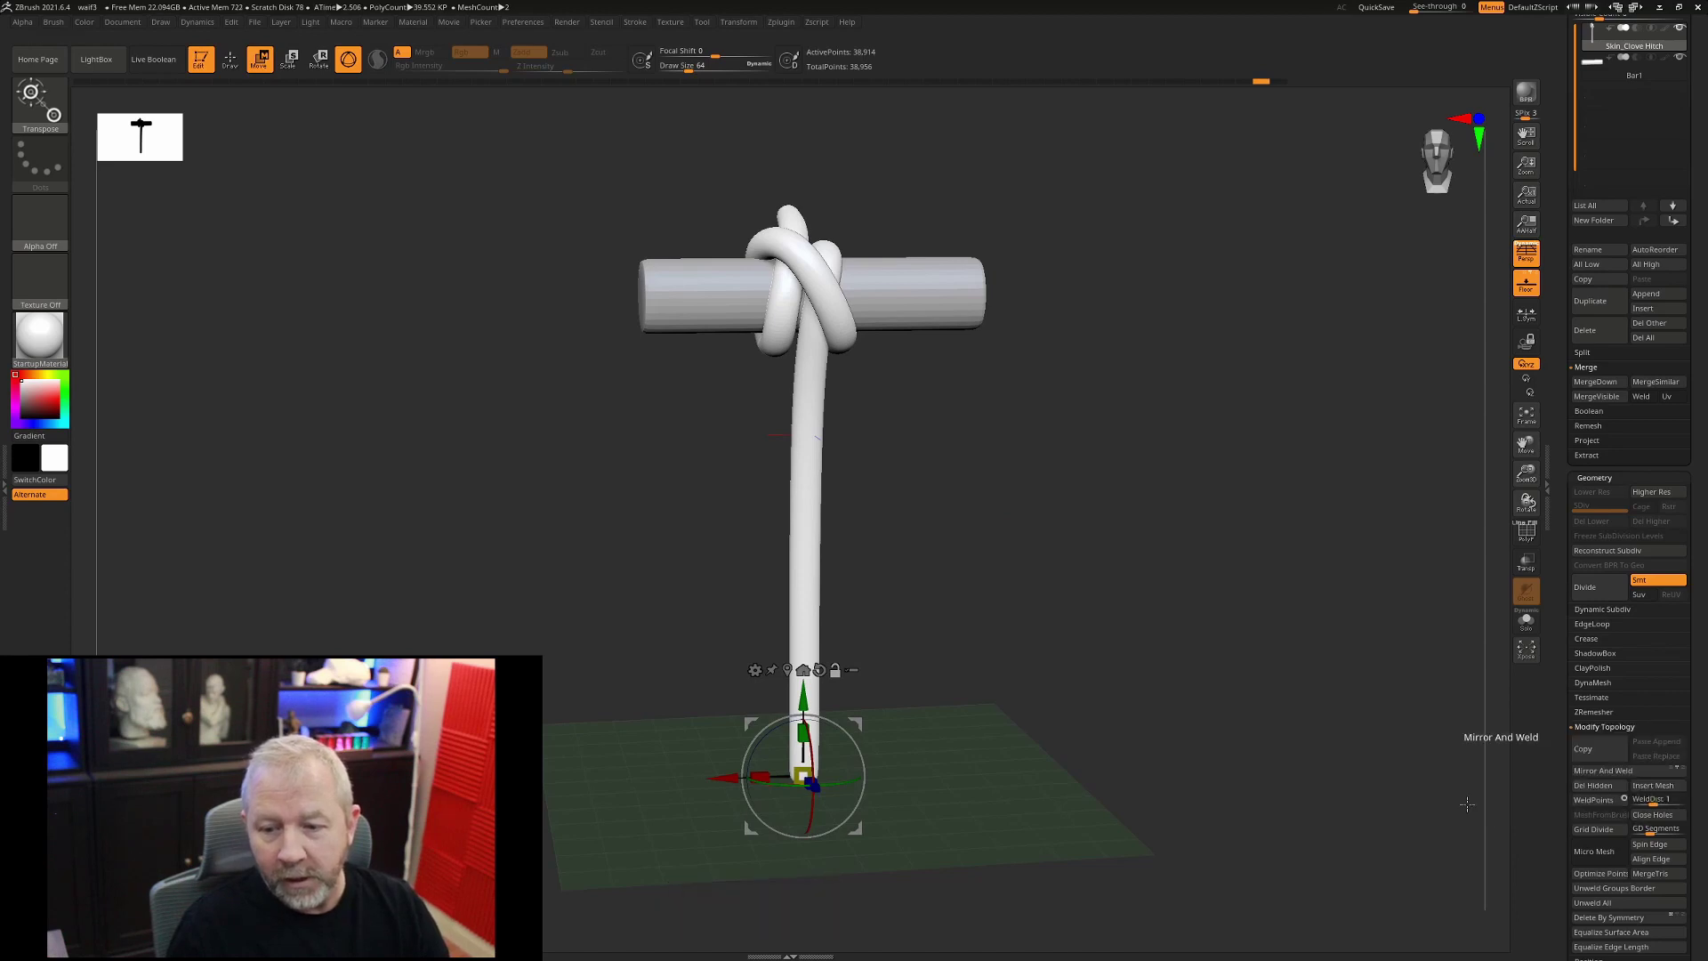
- Hide the floor grid and apply Mirror And Weld to the clove hitch rope
click(1526, 293)
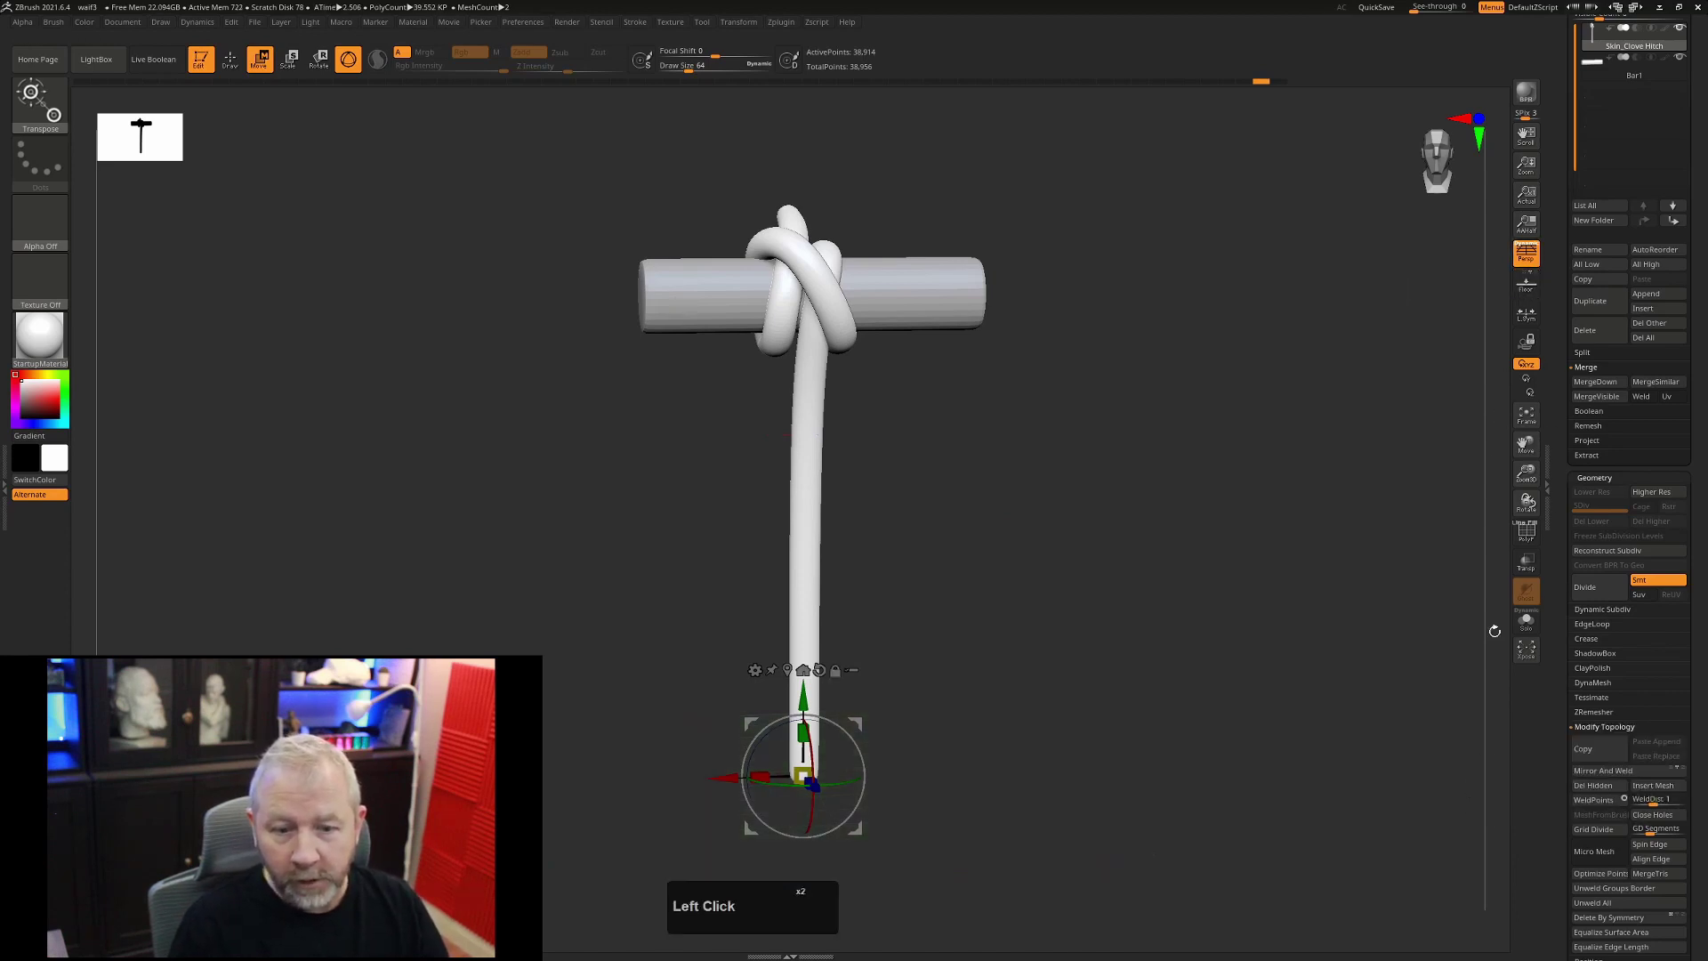
click(1626, 771)
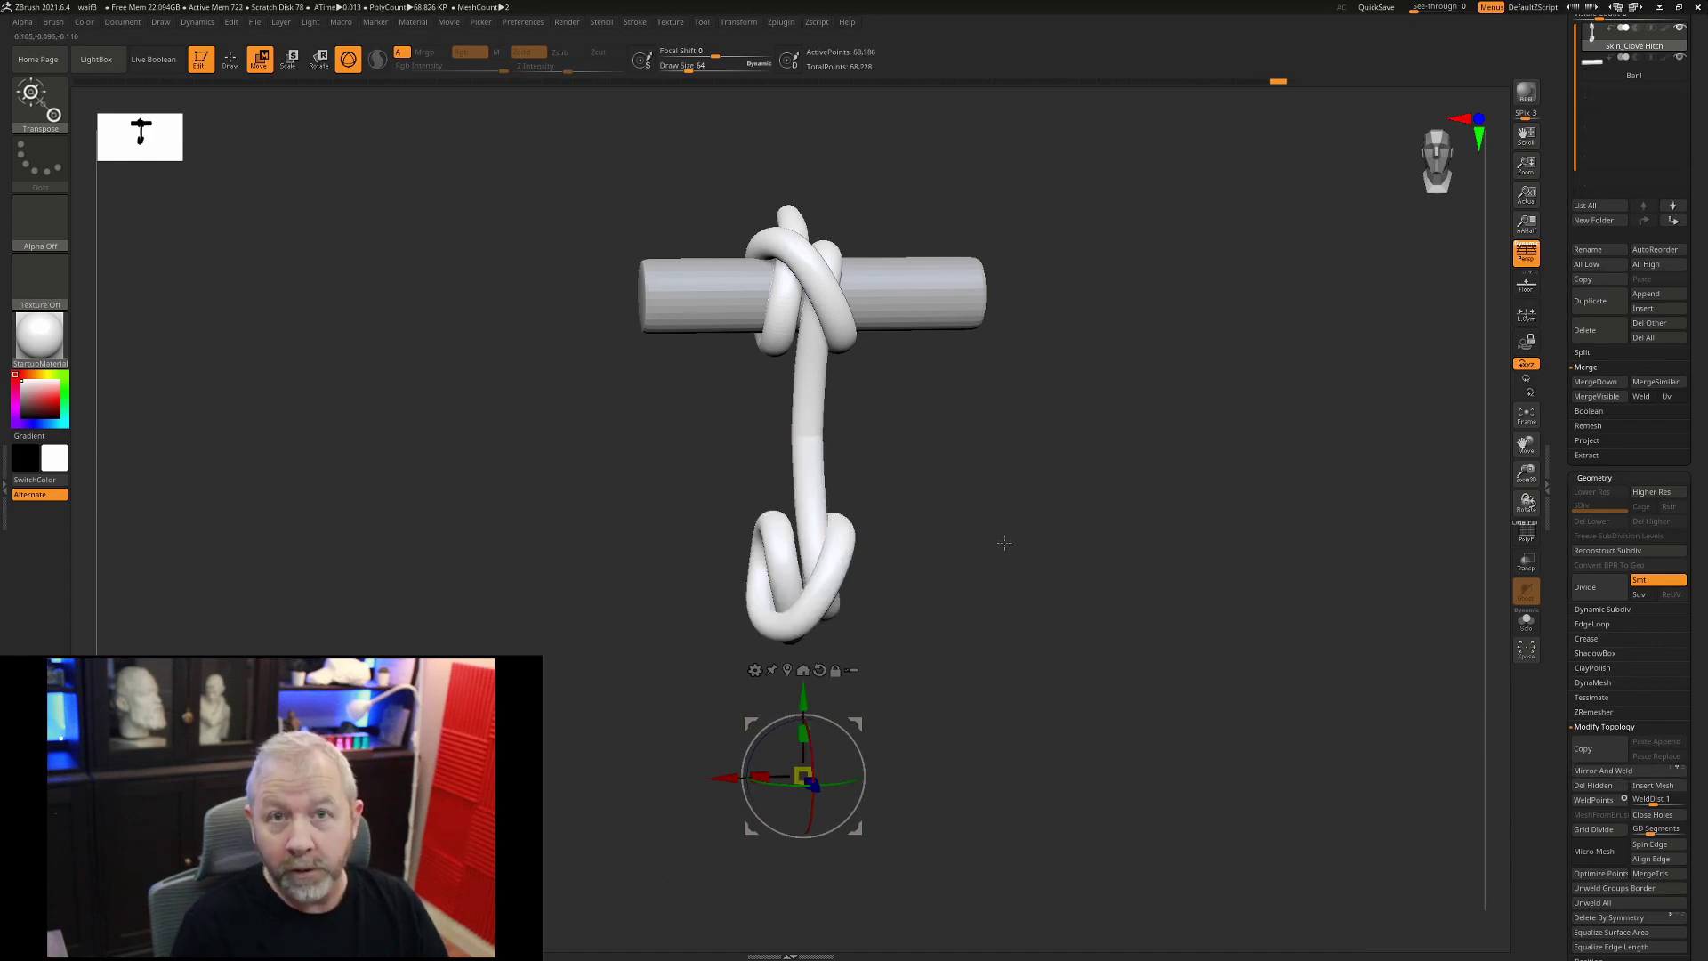
drag(1001, 507, 1022, 506)
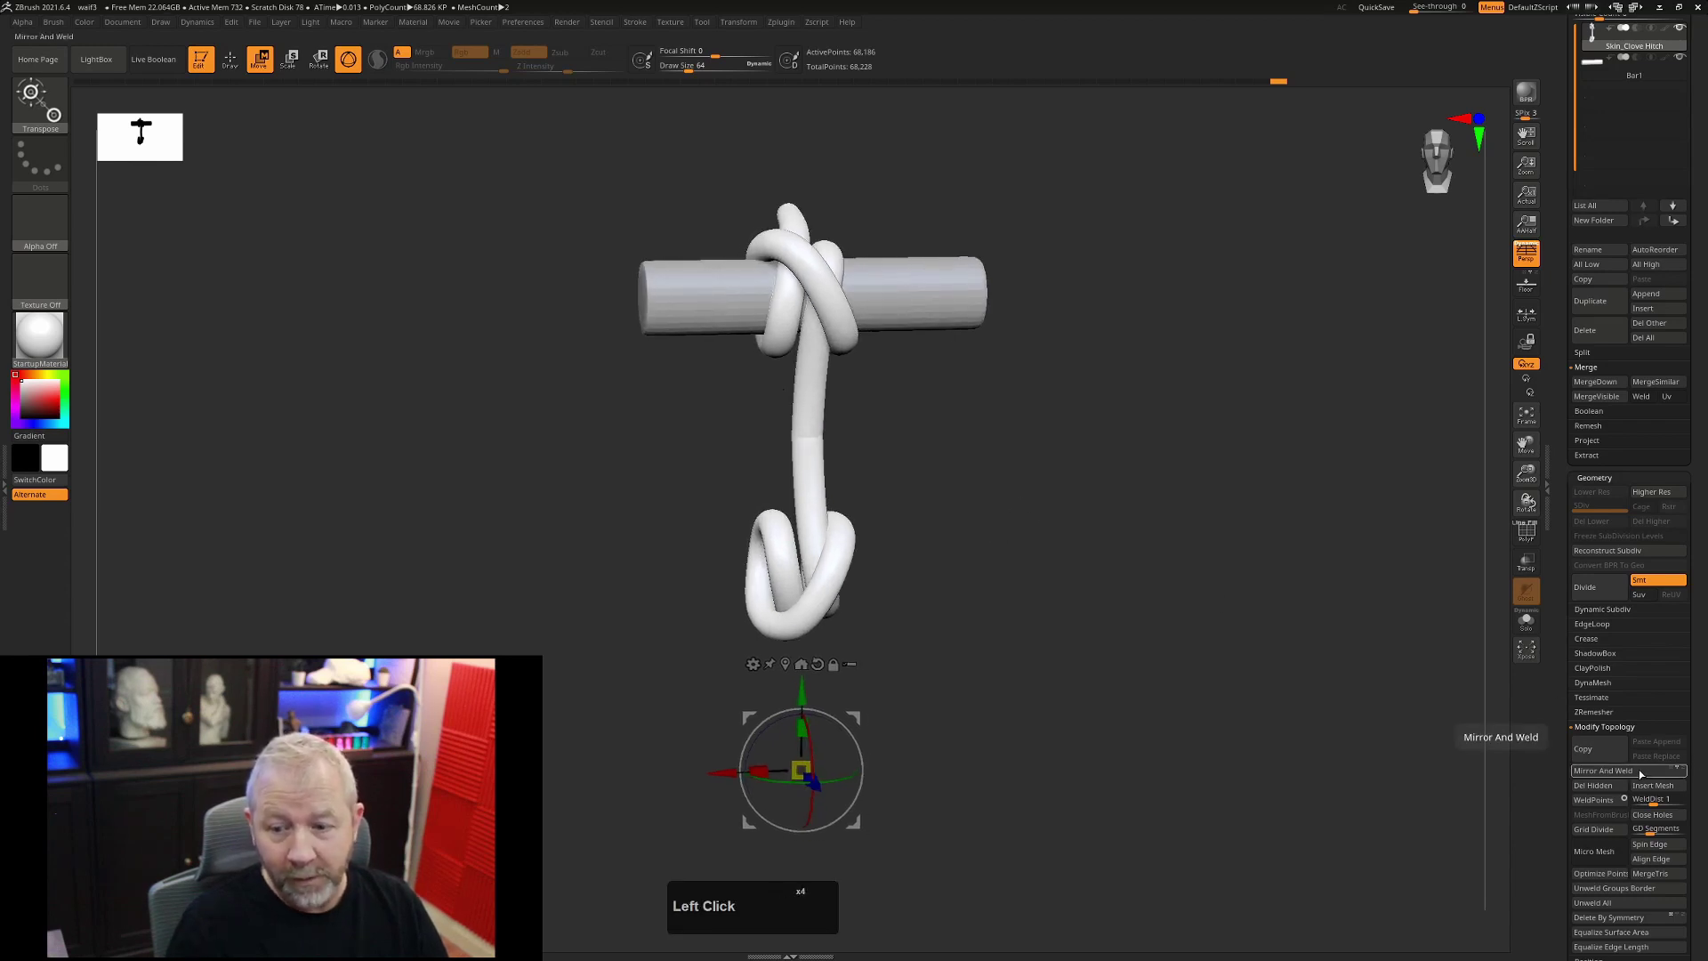
- Move the rope and bar up together along the Y axis and mirror and weld the rope again
click(848, 664)
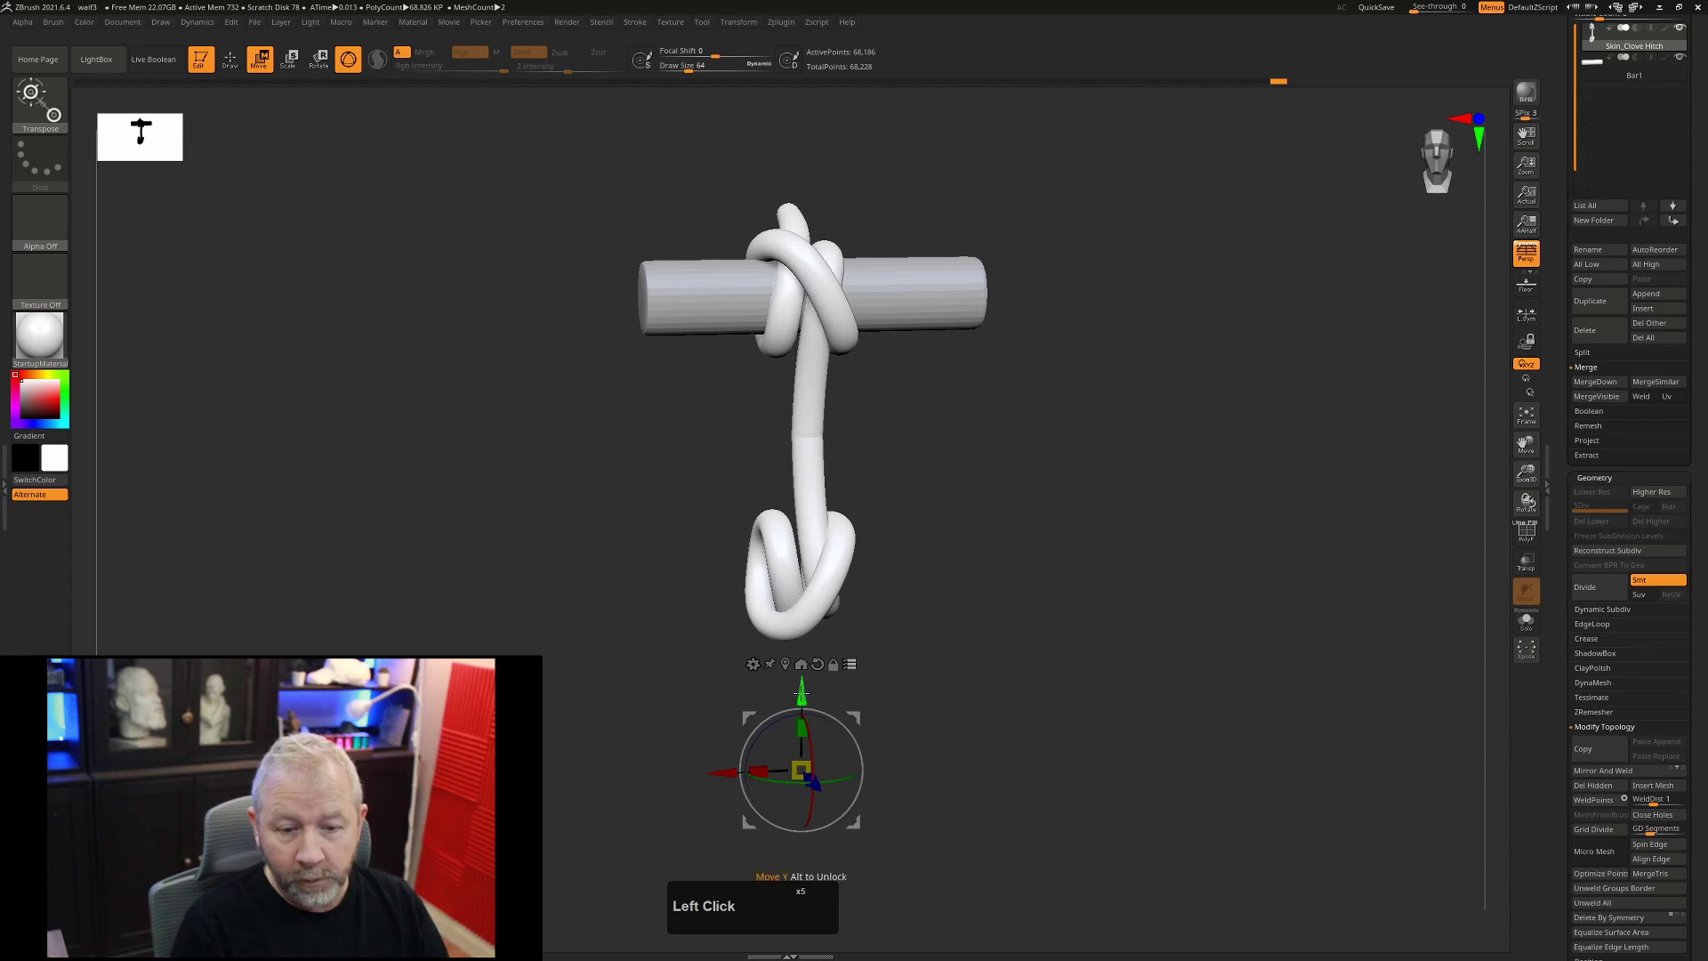
drag(802, 689, 802, 659)
click(1618, 770)
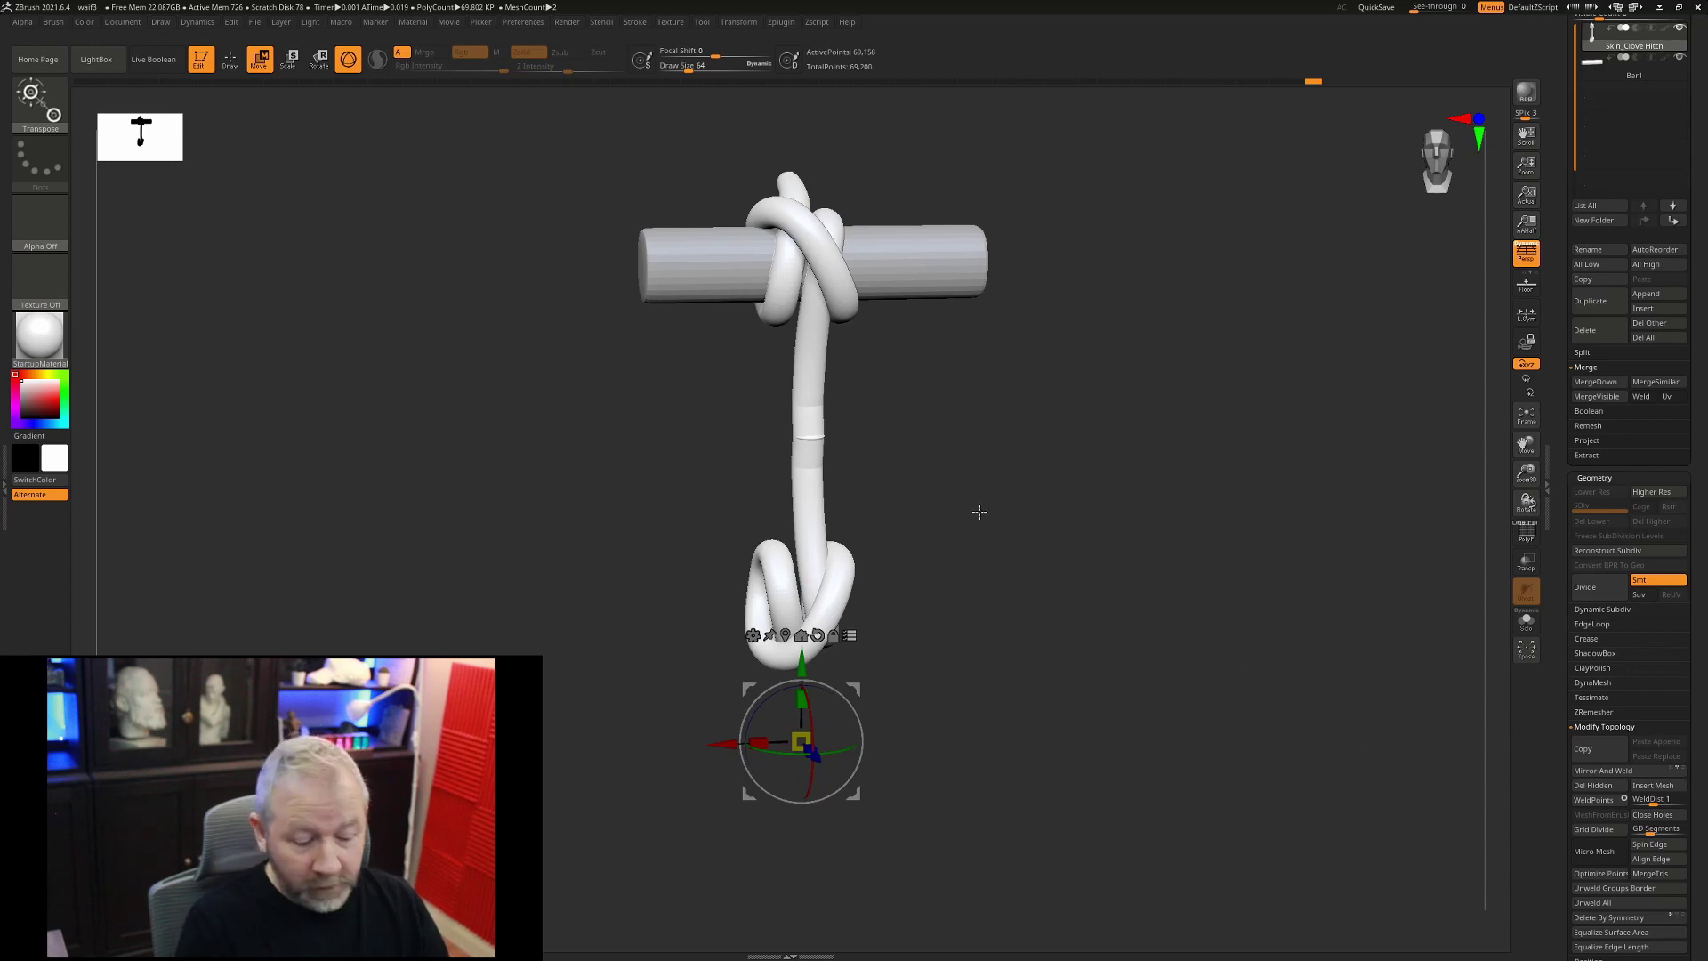
- Show the floor grid again and set its elevation to 0
key(shift+p)
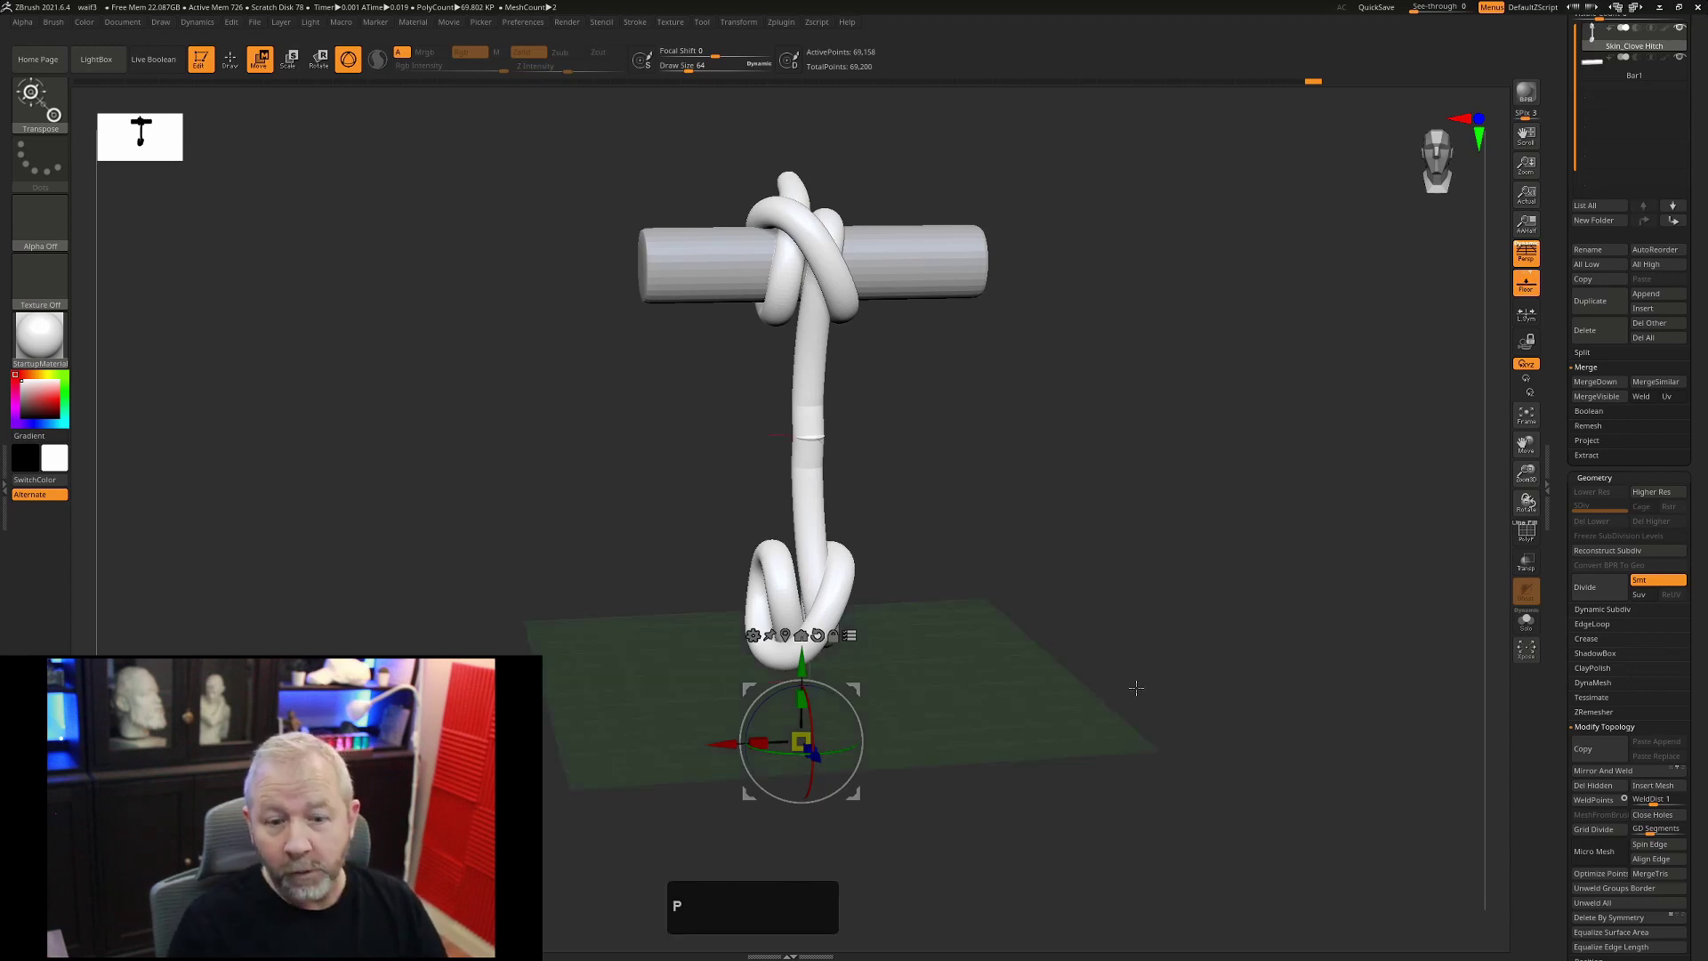
click(1197, 618)
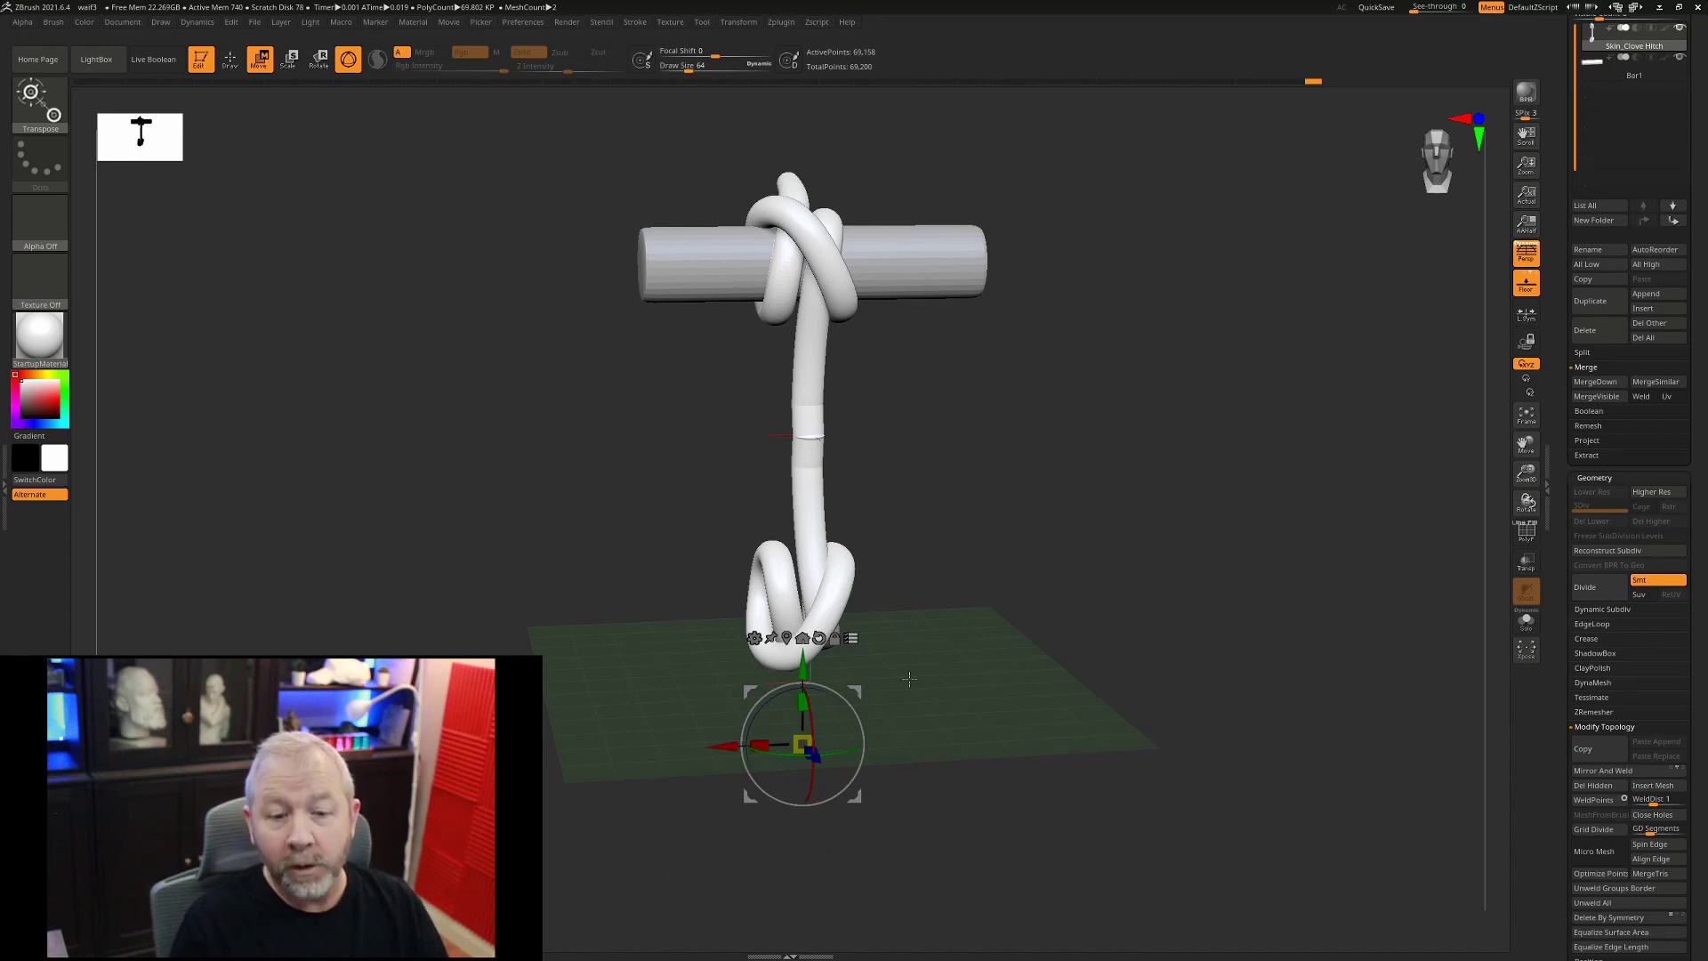
click(160, 21)
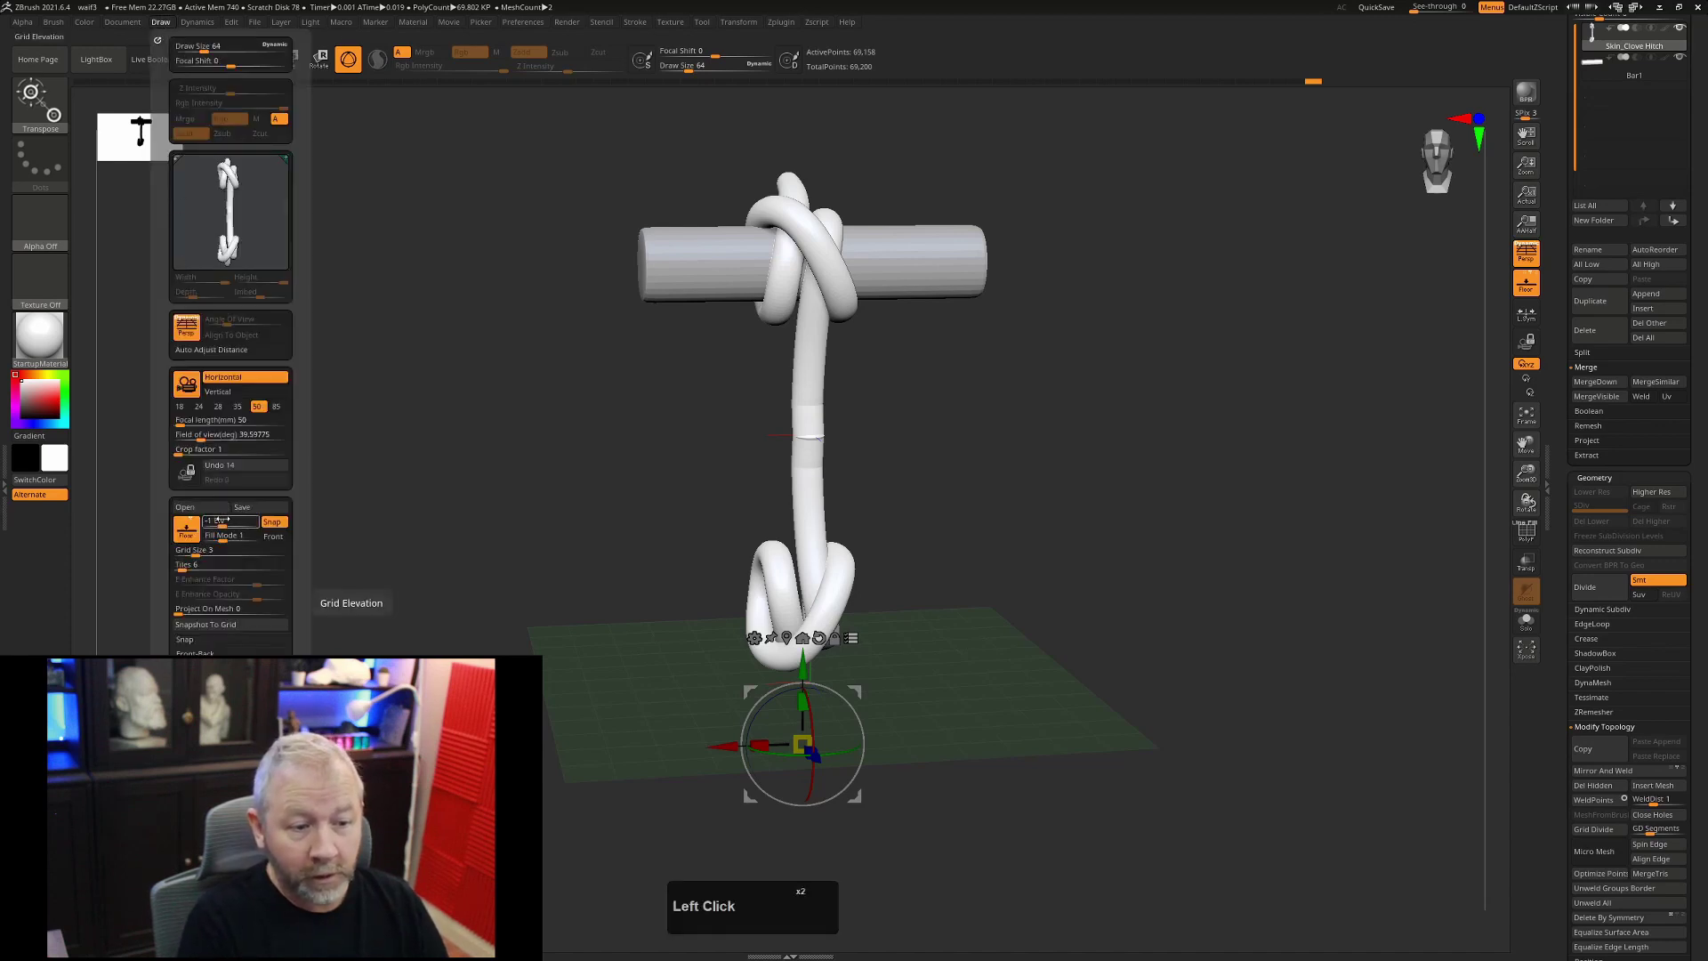
text(0)
key(Tab)
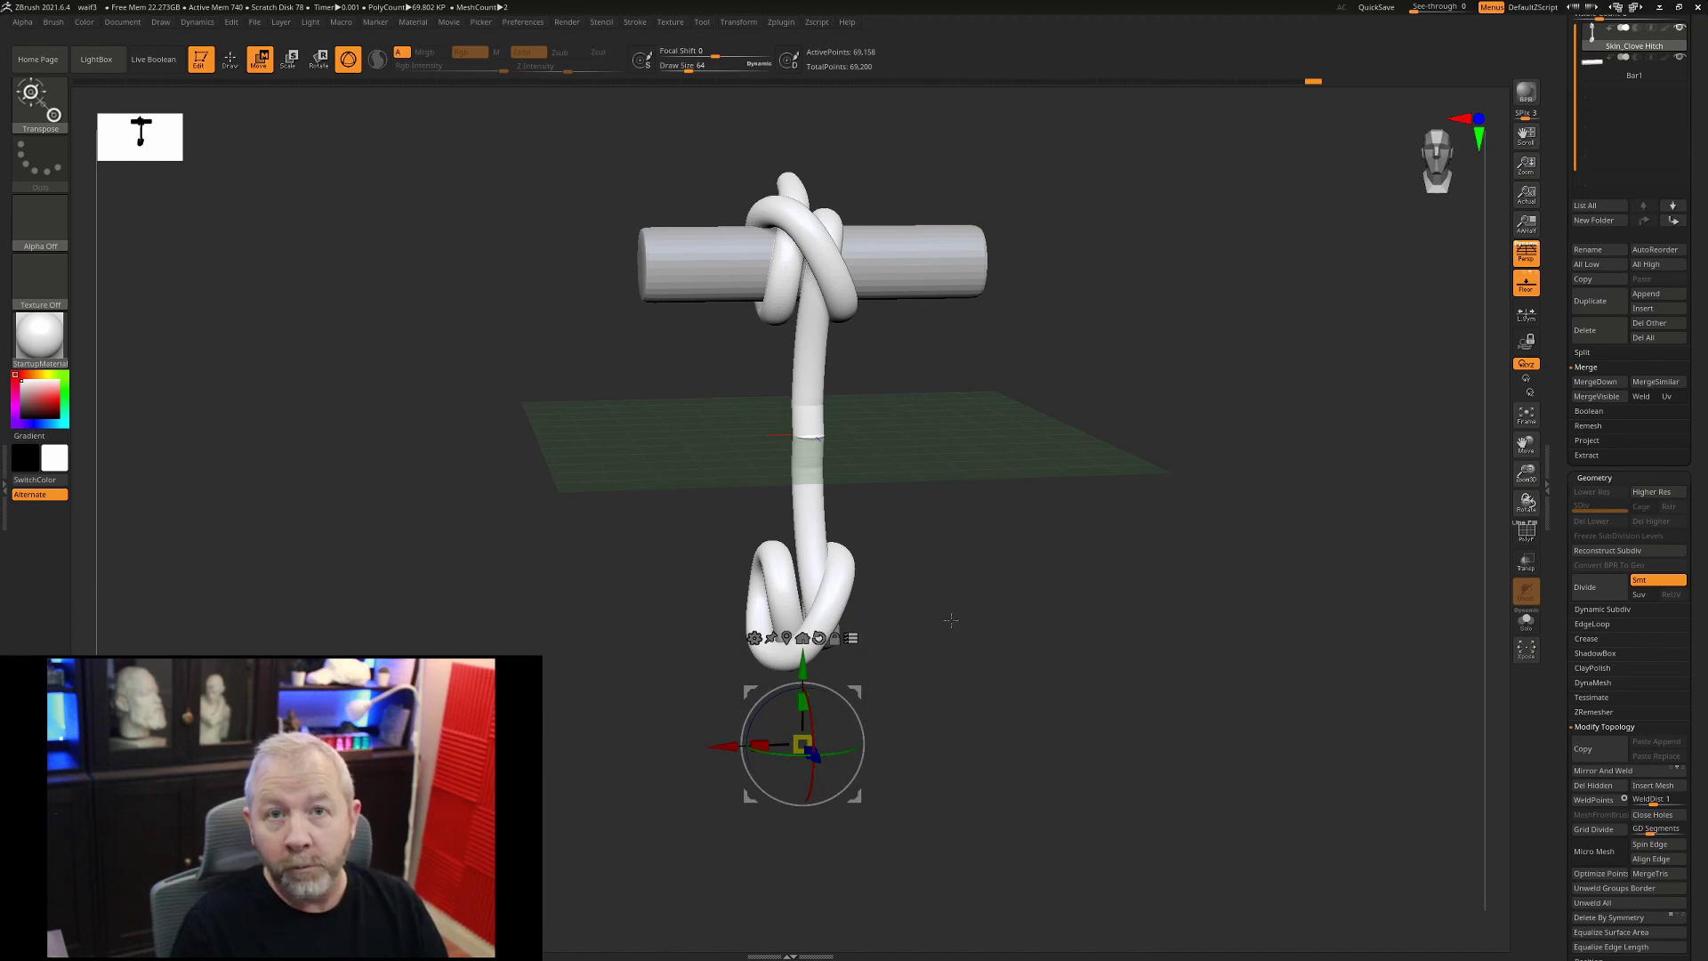
- Move the rope and bar down together along the Y axis and mirror and weld the rope across the grid
drag(804, 667, 803, 733)
click(1647, 770)
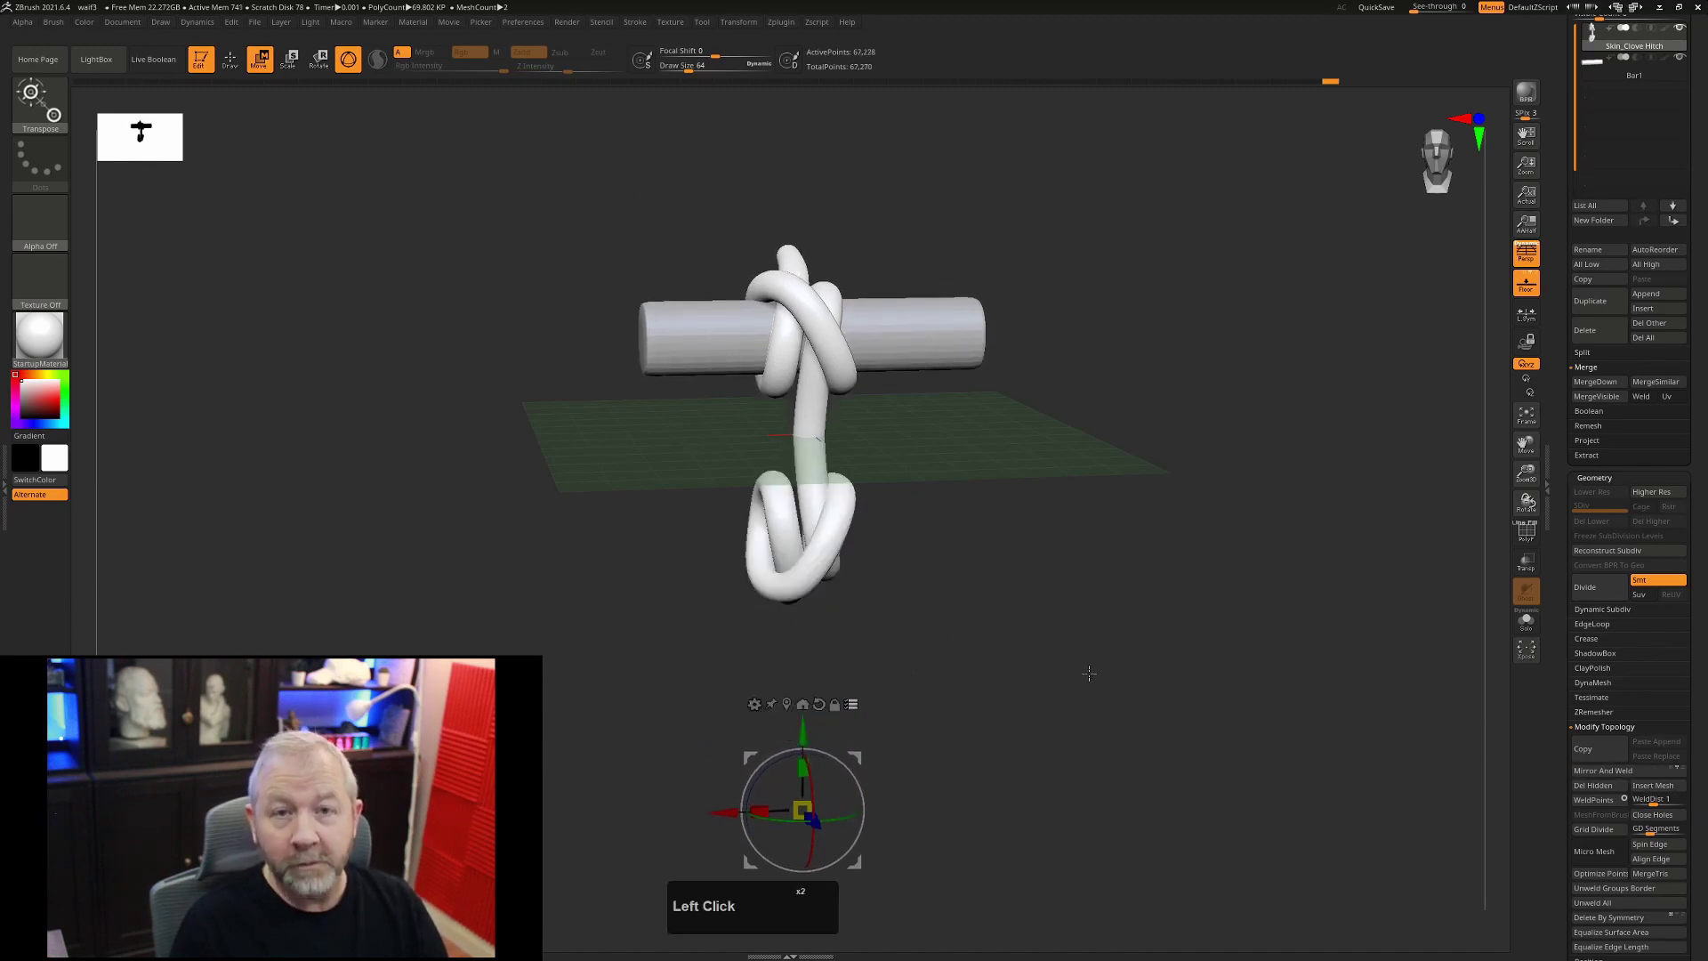
drag(1094, 667, 1061, 501)
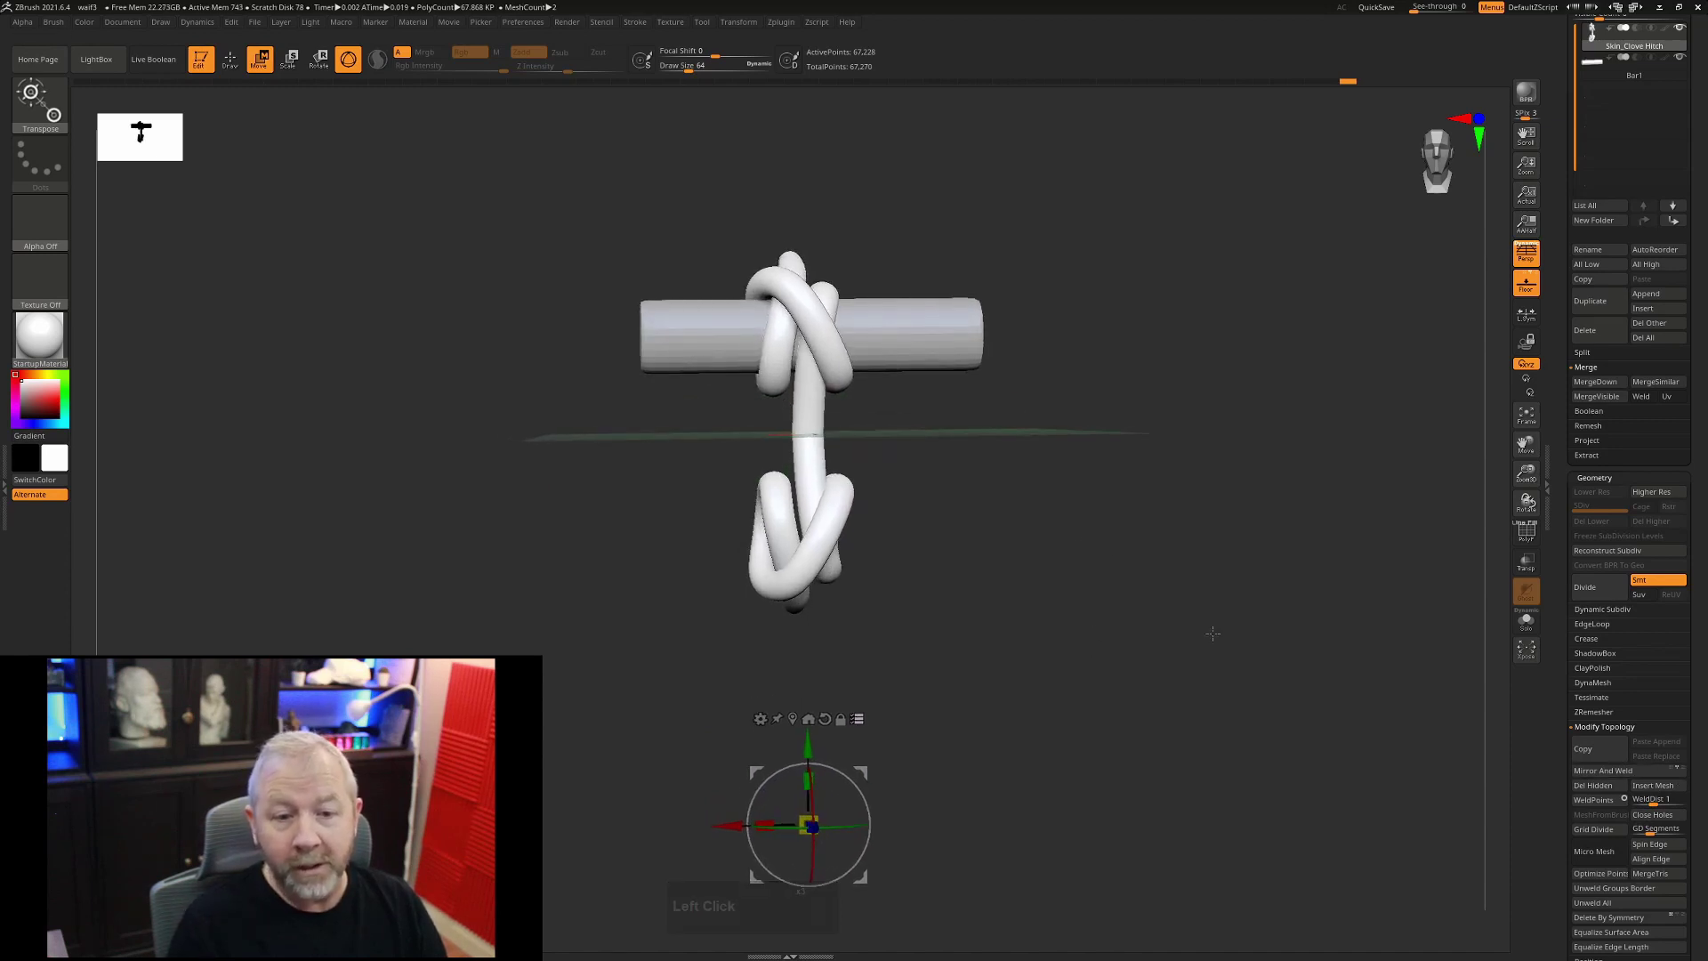